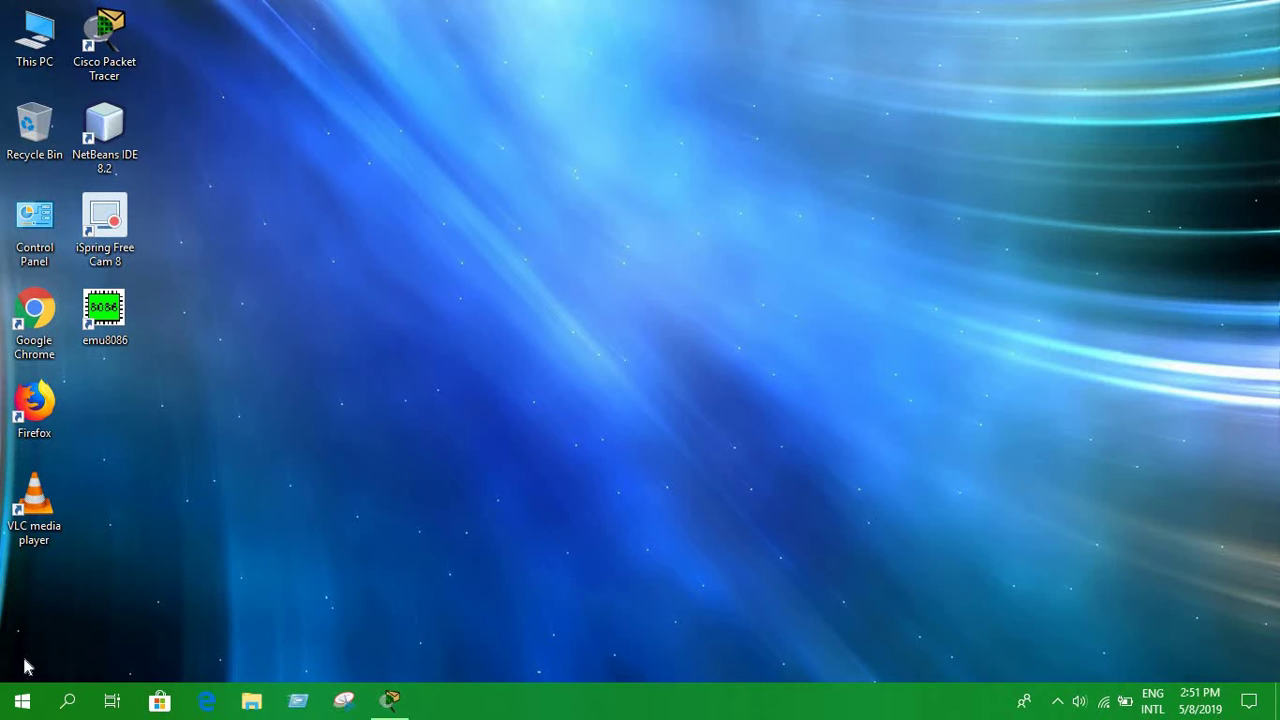
Switch to Cisco Packet Tracer, activate the selection tool and show the router models.
left_click(390, 700)
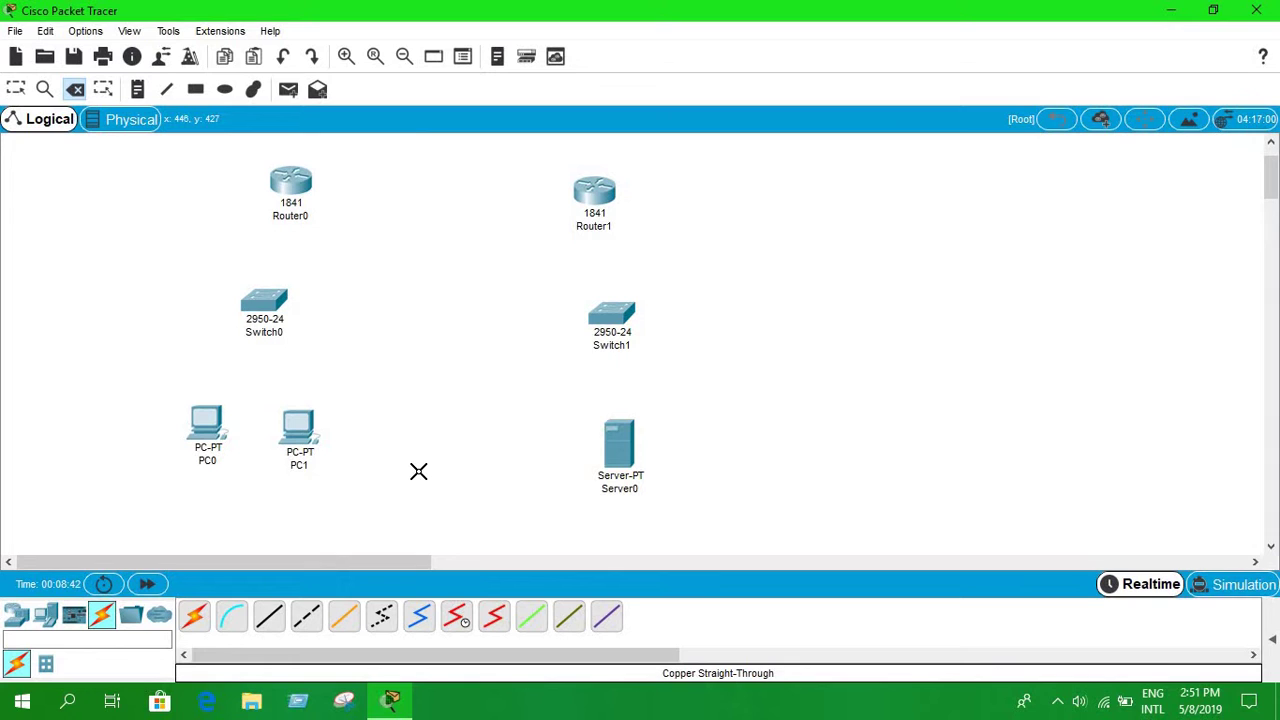
left_click(16, 91)
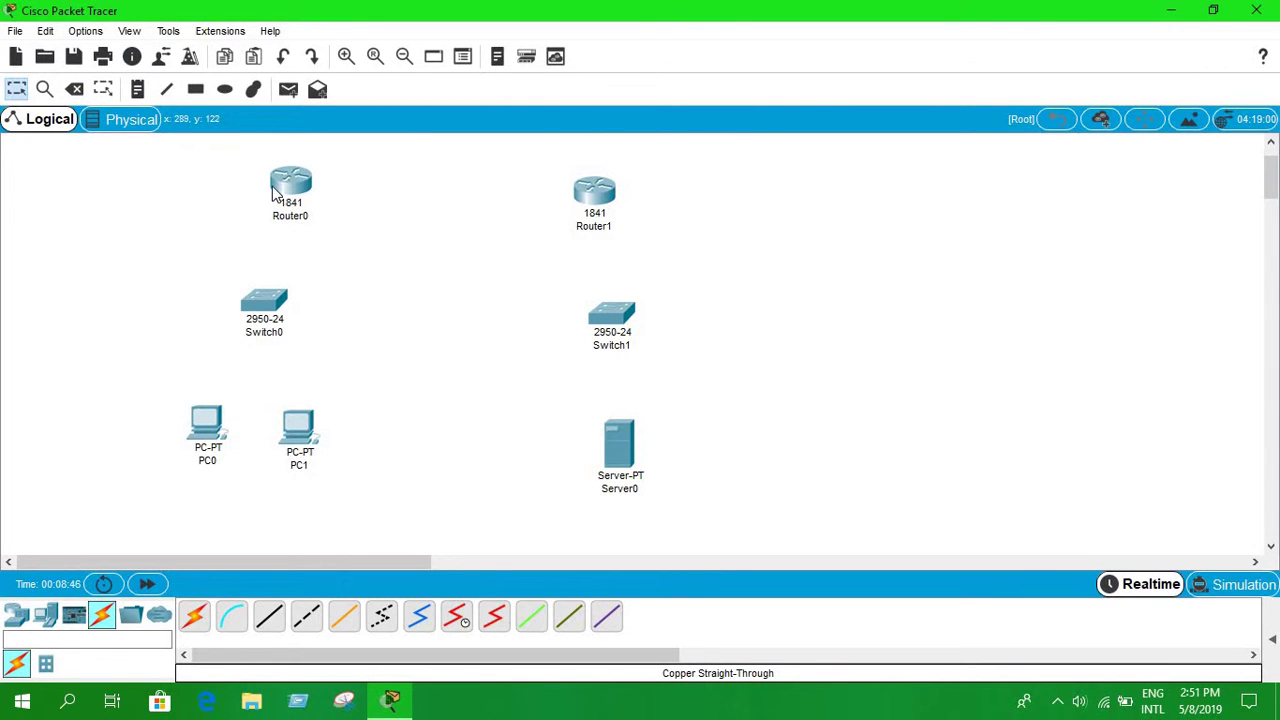
left_click(15, 614)
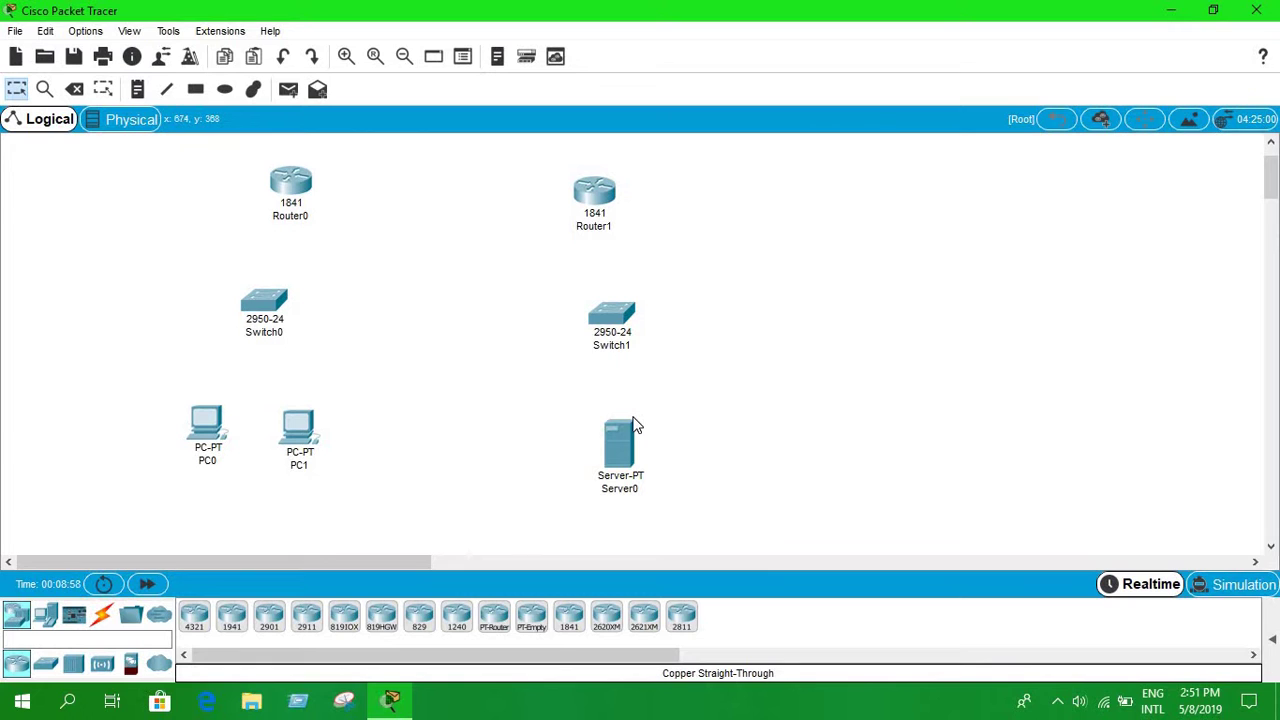
Connect PC0 to port FastEthernet0/1 of Switch0 with a copper straight-through cable.
left_click(102, 614)
left_click(268, 616)
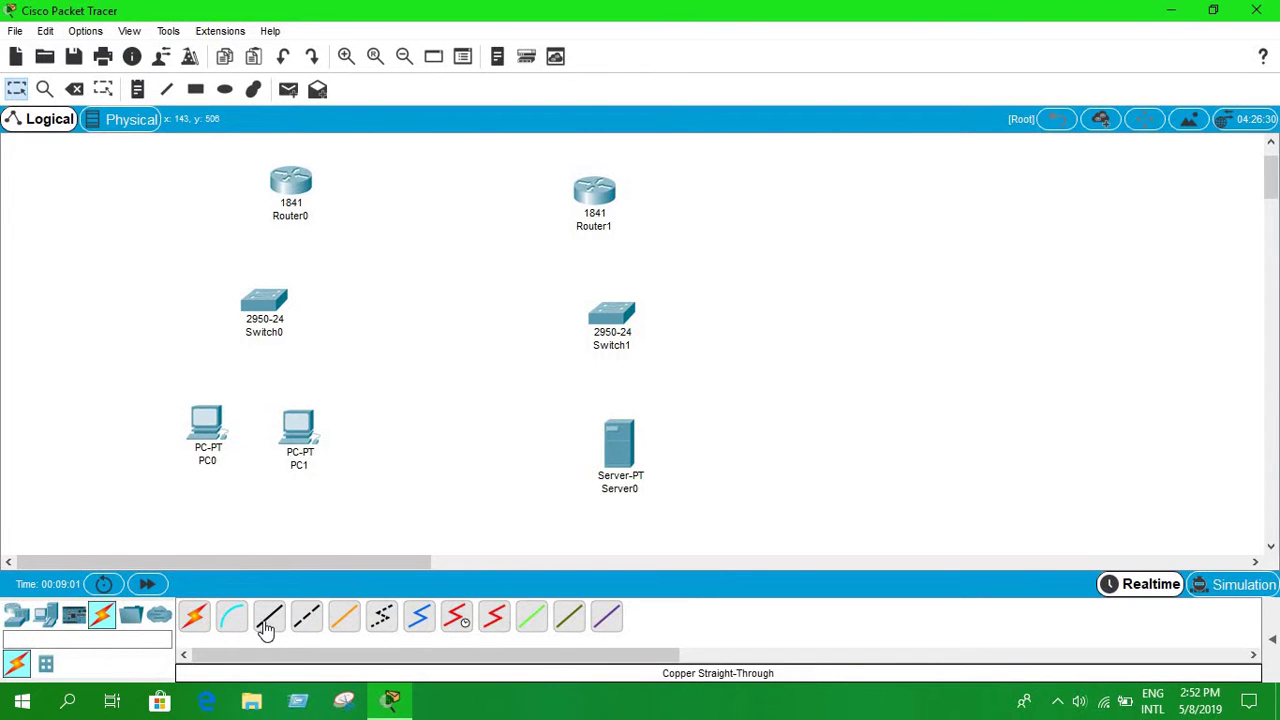
left_click(204, 436)
left_click(245, 508)
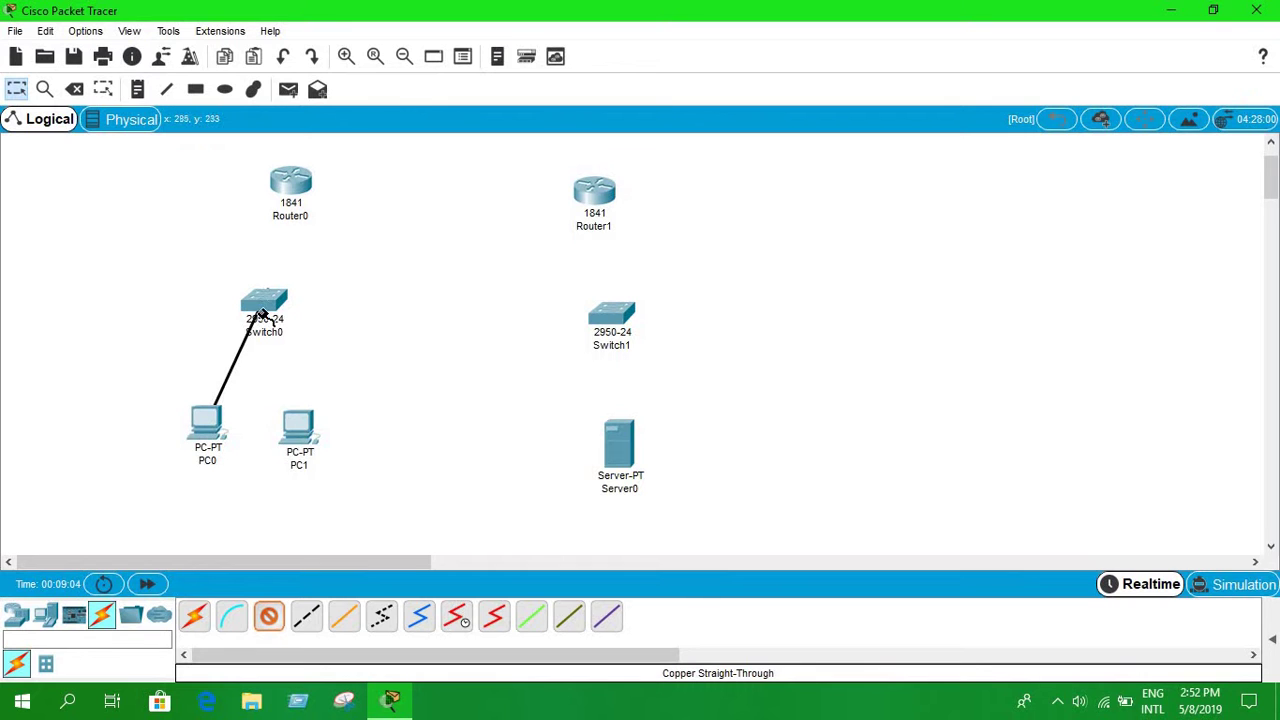
left_click(268, 305)
left_click(325, 34)
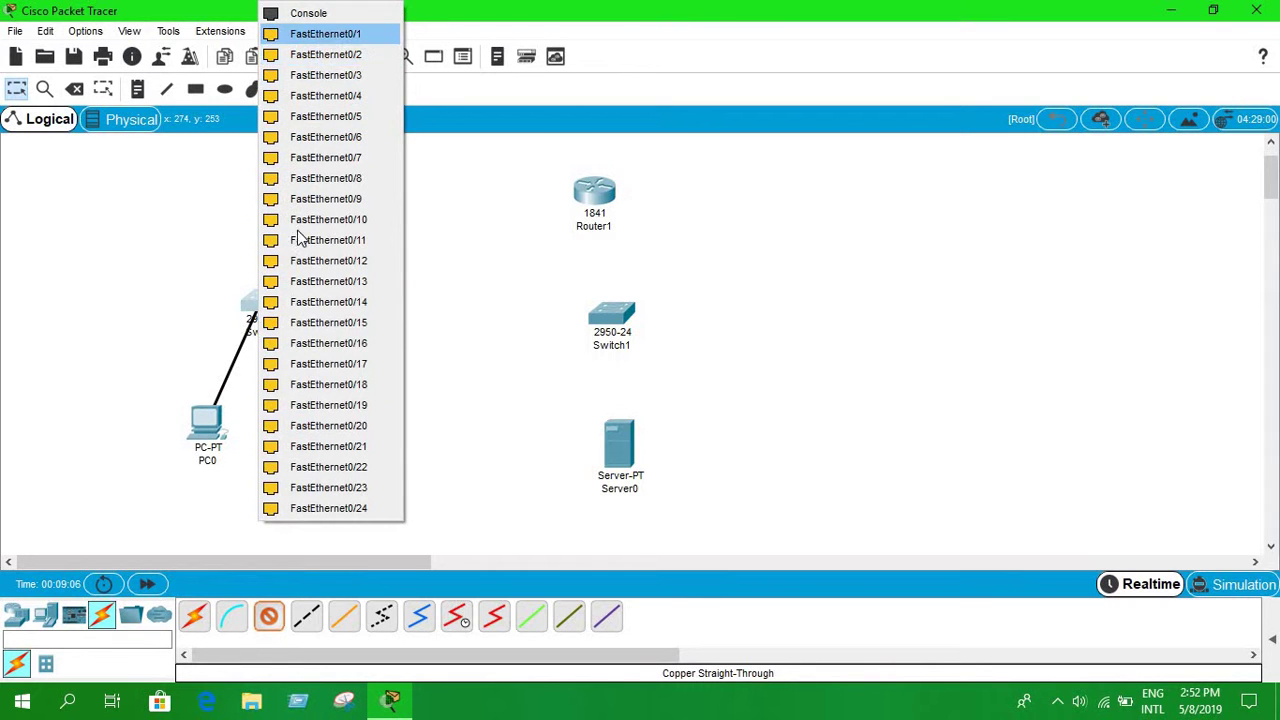
Connect FastEthernet0 of PC1 to FastEthernet0/2 of Switch0 with a copper straight-through cable.
left_click(297, 440)
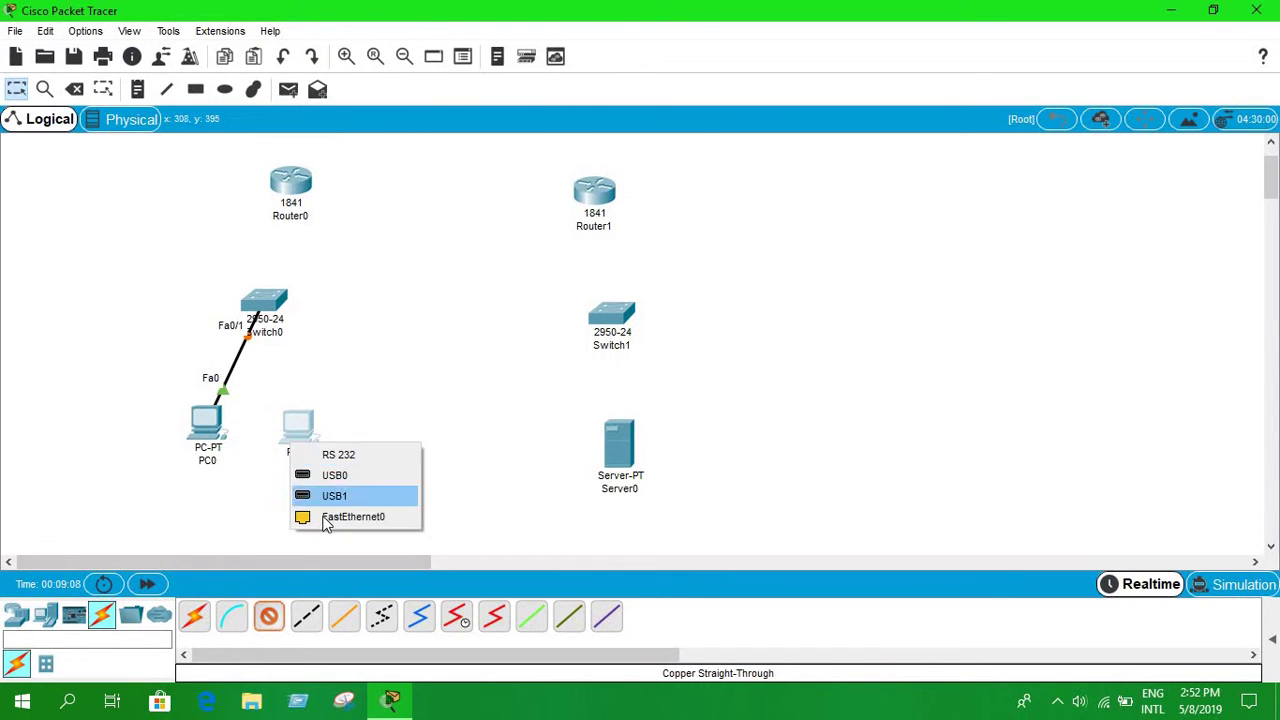
left_click(340, 514)
left_click(270, 305)
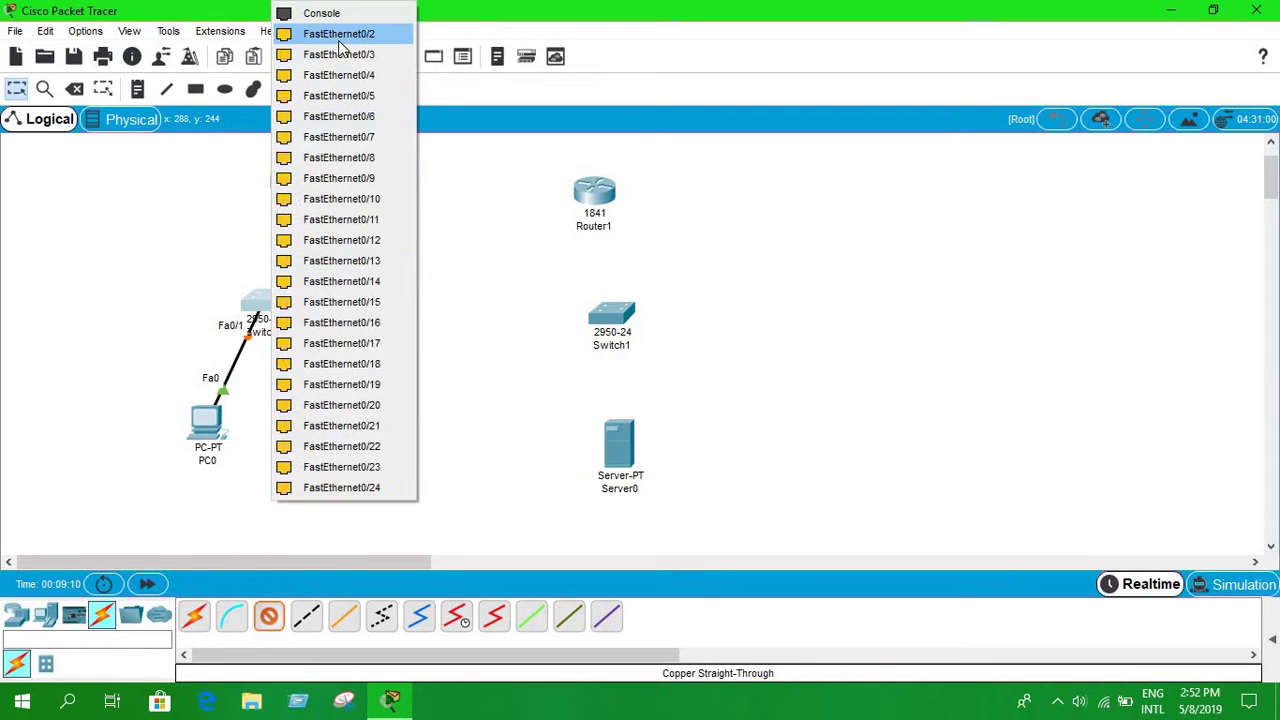
left_click(330, 33)
Connect FastEthernet0 of Server0 to FastEthernet0/1 of Switch1 with a copper straight-through cable.
left_click(270, 625)
left_click(591, 437)
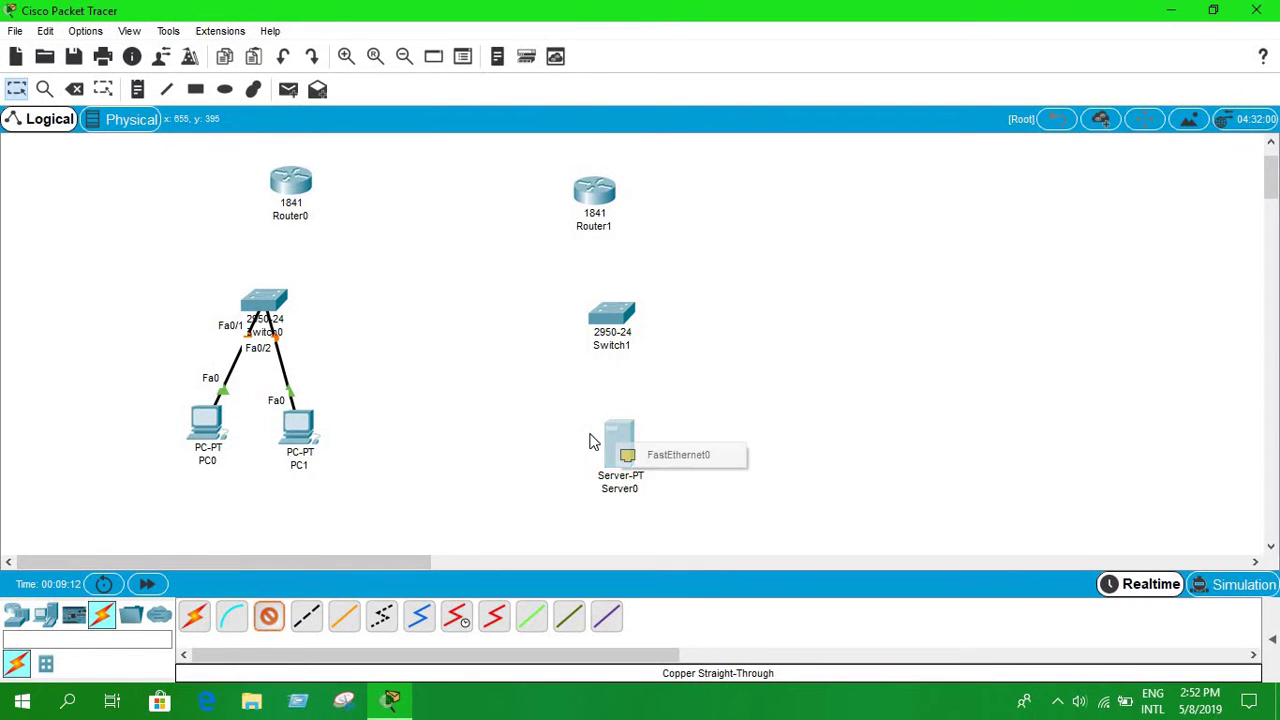
left_click(650, 458)
left_click(616, 327)
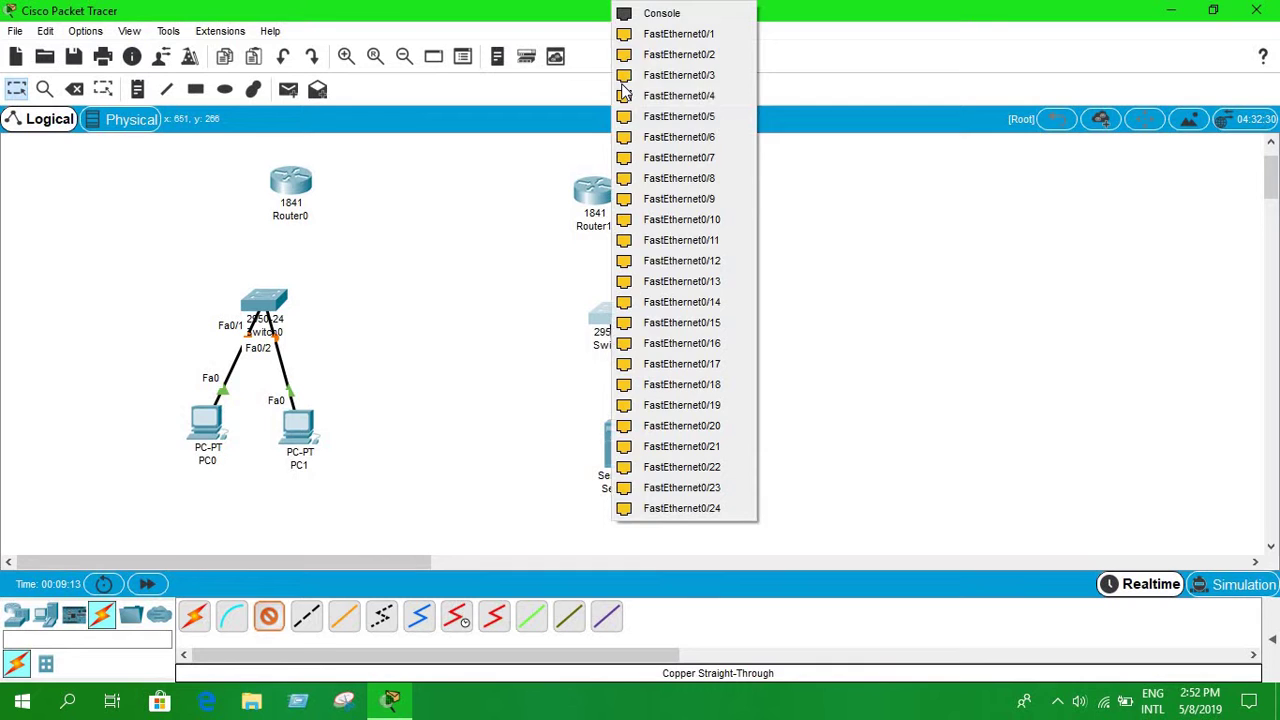
left_click(660, 33)
Connect FastEthernet0/3 of Switch0 to FastEthernet0/0 of Router0 with a copper straight-through cable.
left_click(272, 620)
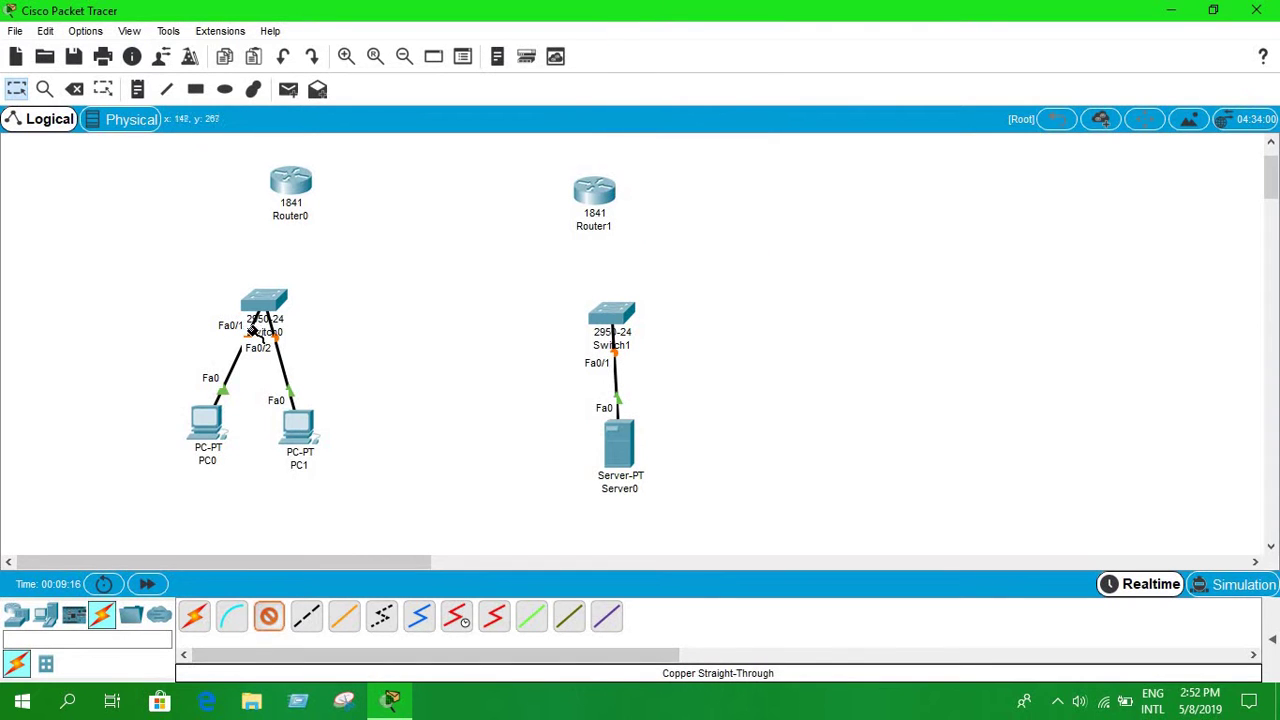
left_click(274, 300)
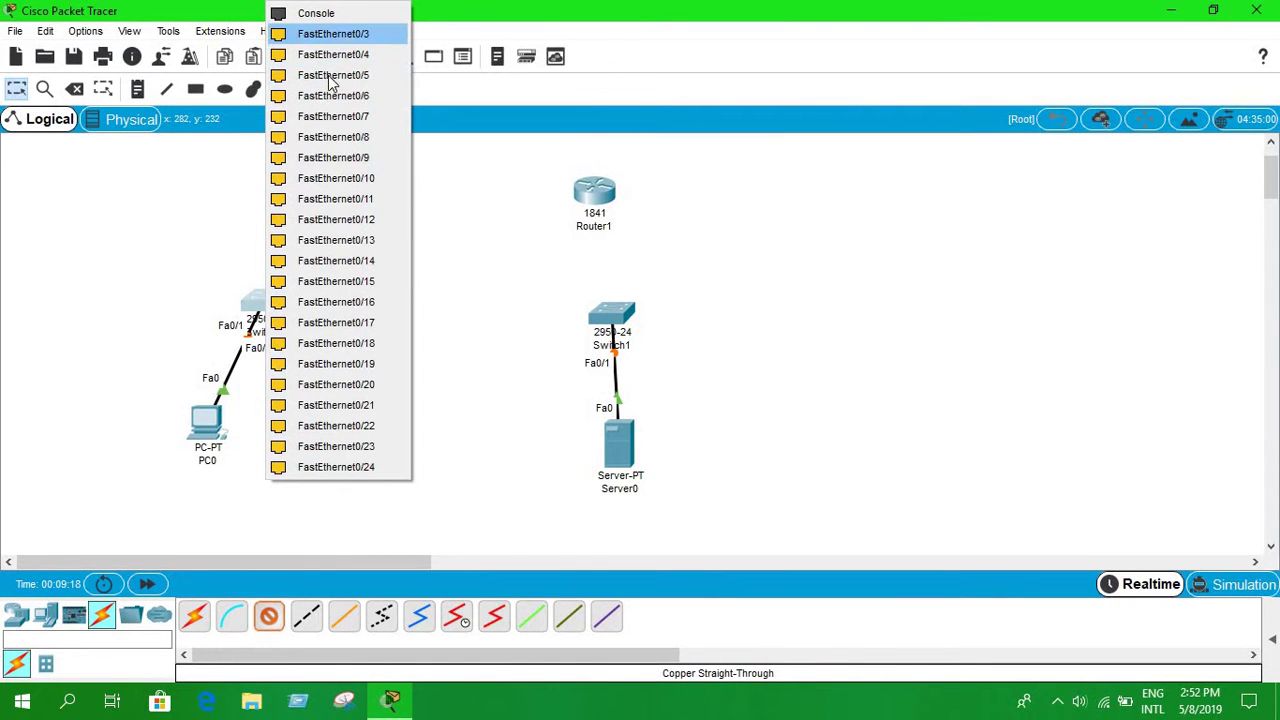
left_click(345, 35)
left_click(305, 188)
left_click(355, 234)
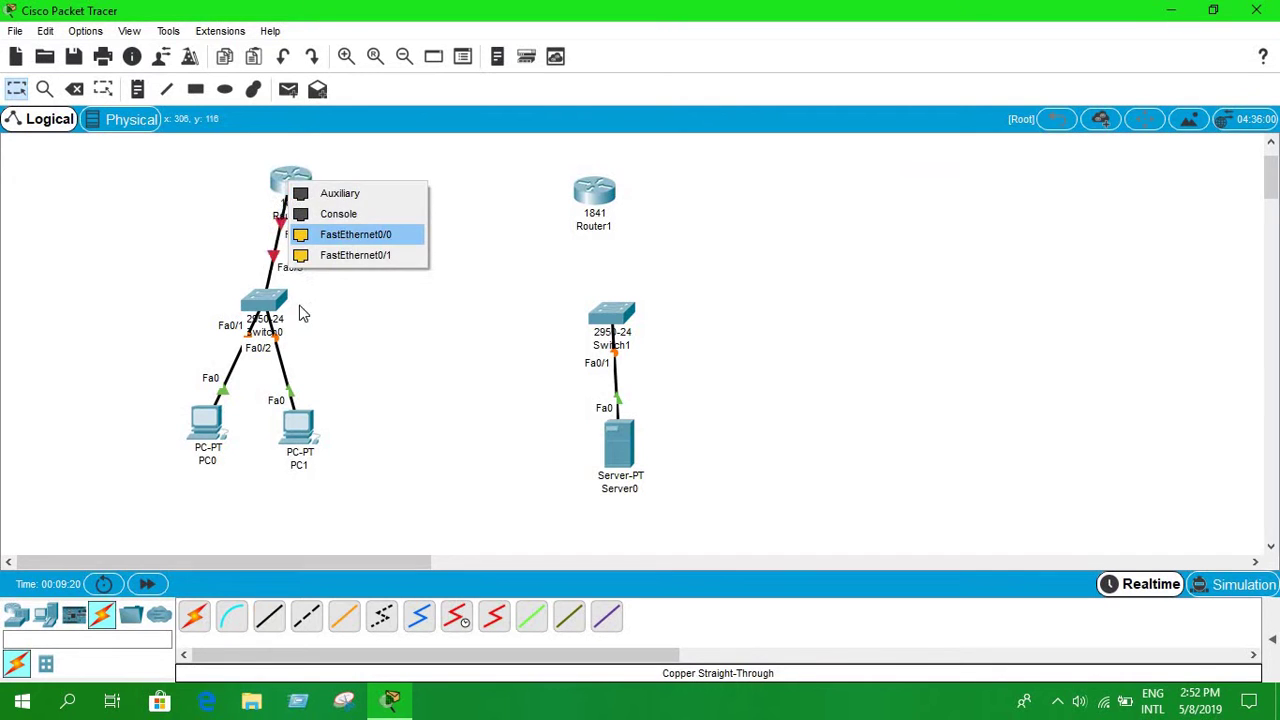
Connect FastEthernet0/2 of Switch1 to FastEthernet0/0 of Router1 with a copper straight-through cable.
left_click(614, 312)
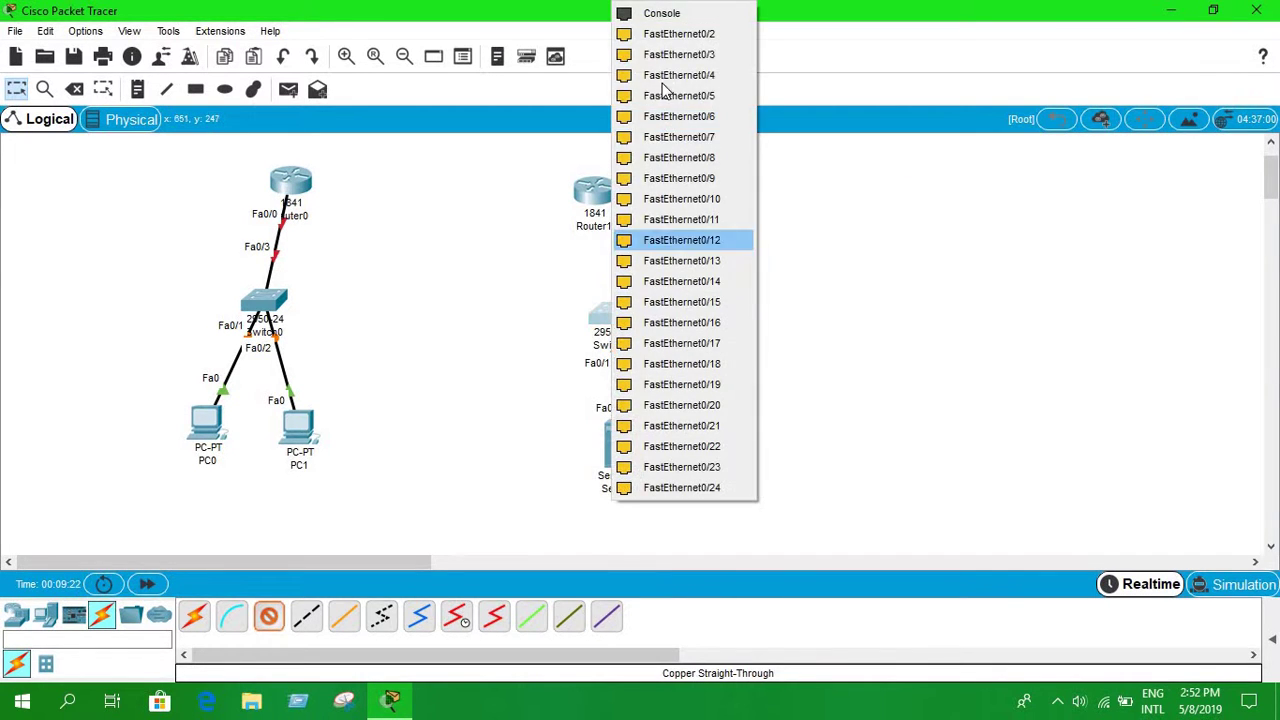
key("Escape")
left_click(606, 193)
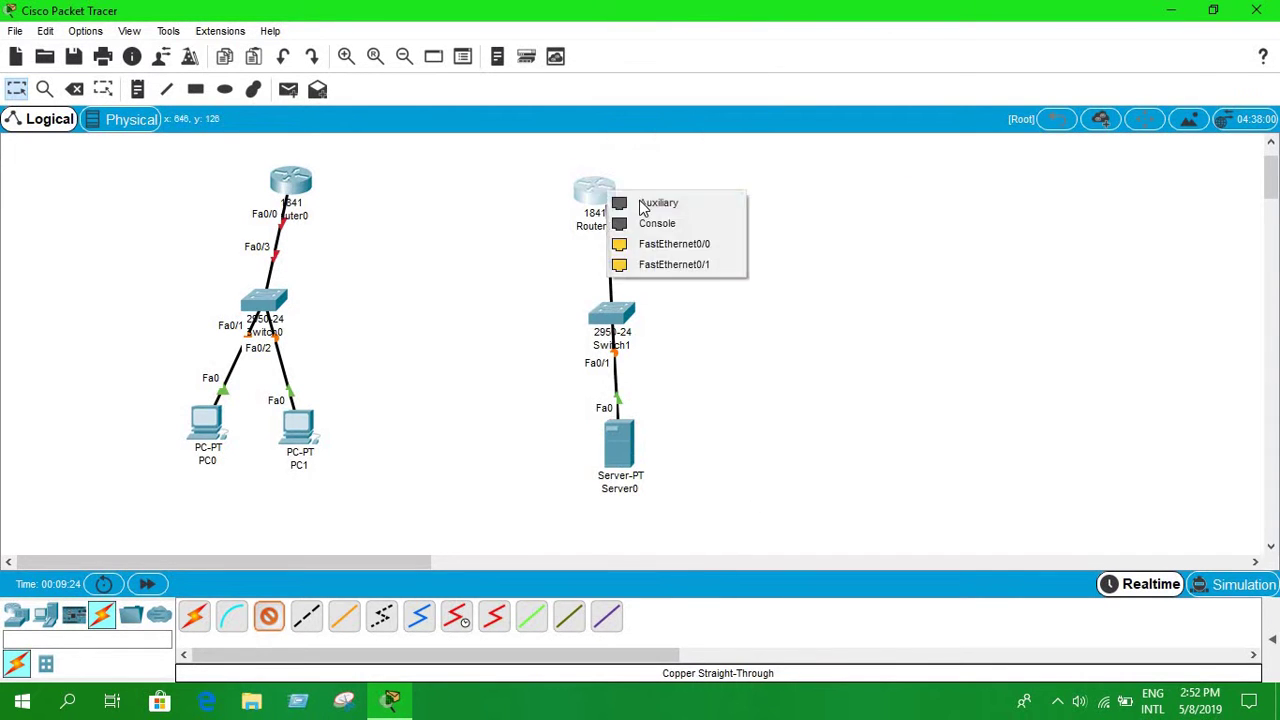
left_click(657, 247)
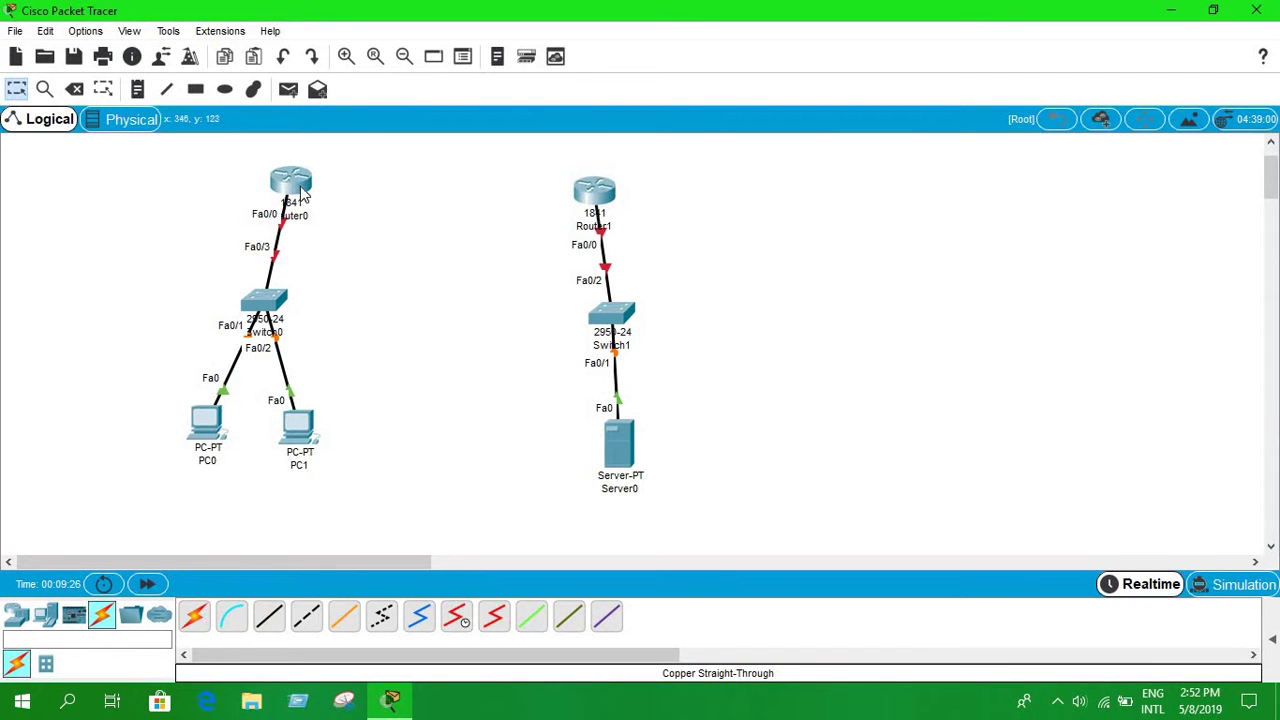
Power off Router0, install a WIC-2T module in the slot beside its power switch, and power it back on.
left_click(290, 180)
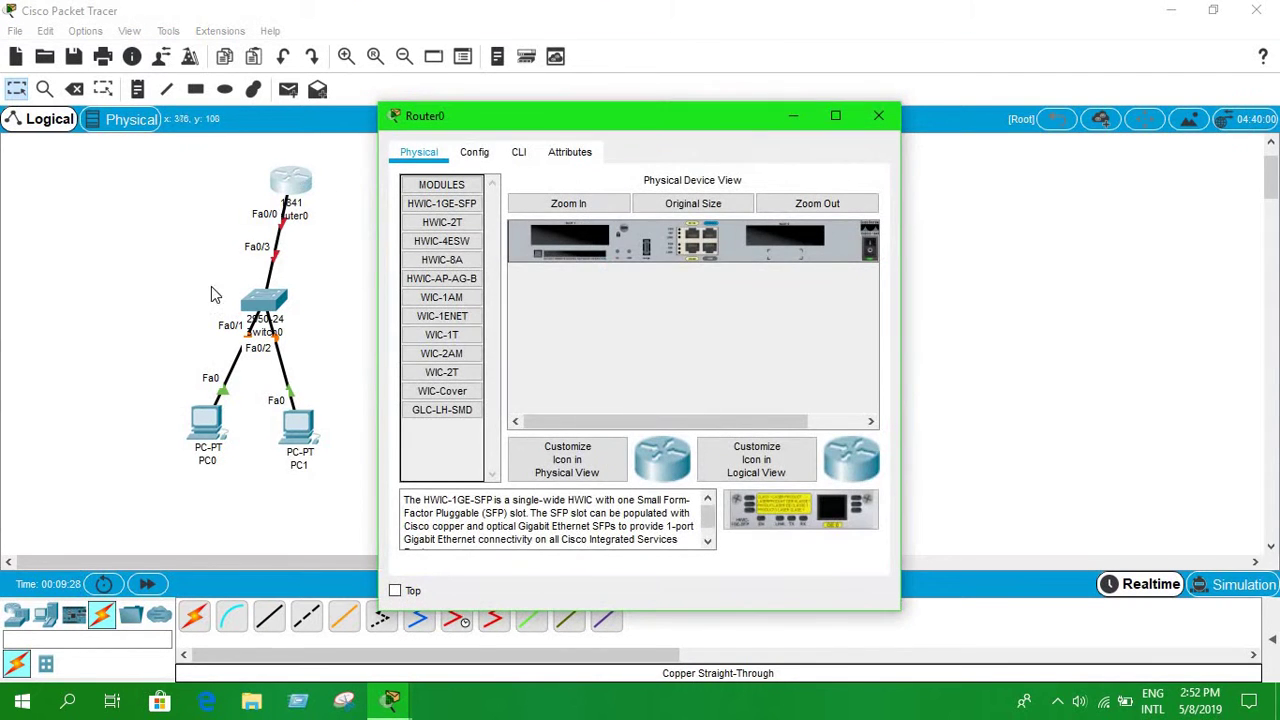
left_click(451, 377)
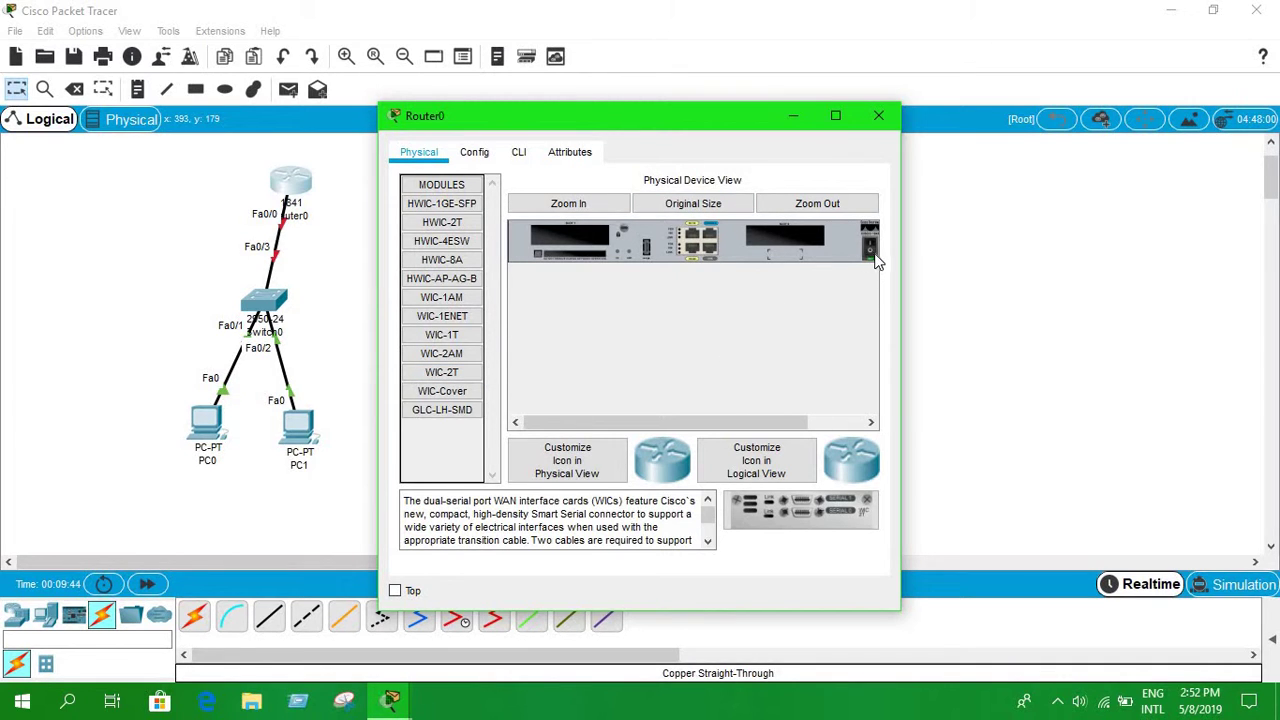
left_click_drag(790, 512, 784, 239)
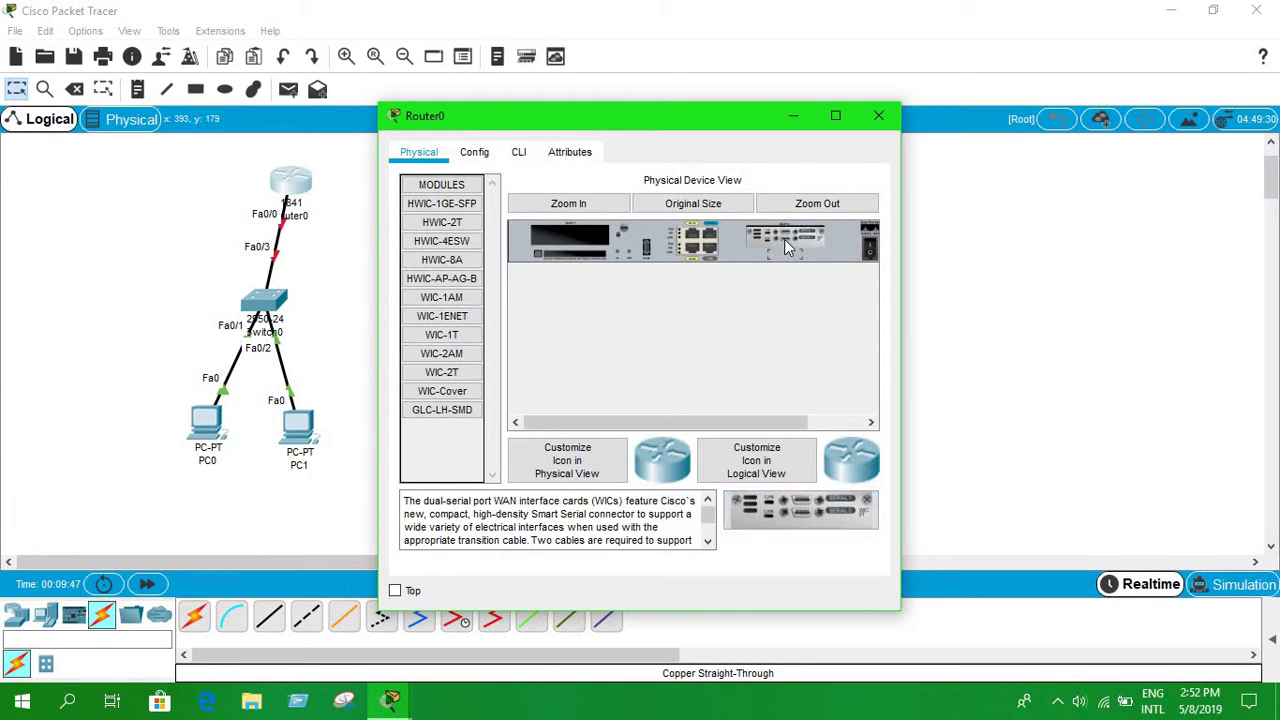
left_click(870, 248)
left_click(878, 117)
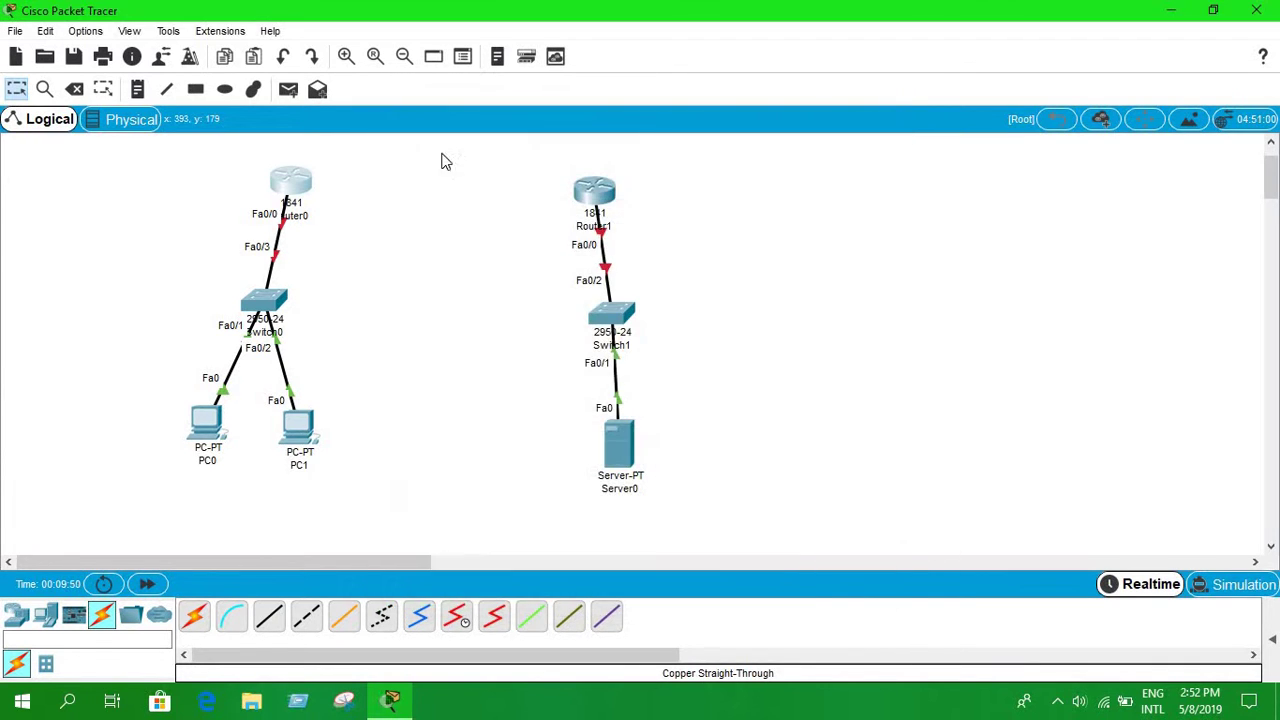
Power off Router1, install a WIC-2T module in the slot beside its power switch, and power it back on.
left_click(598, 193)
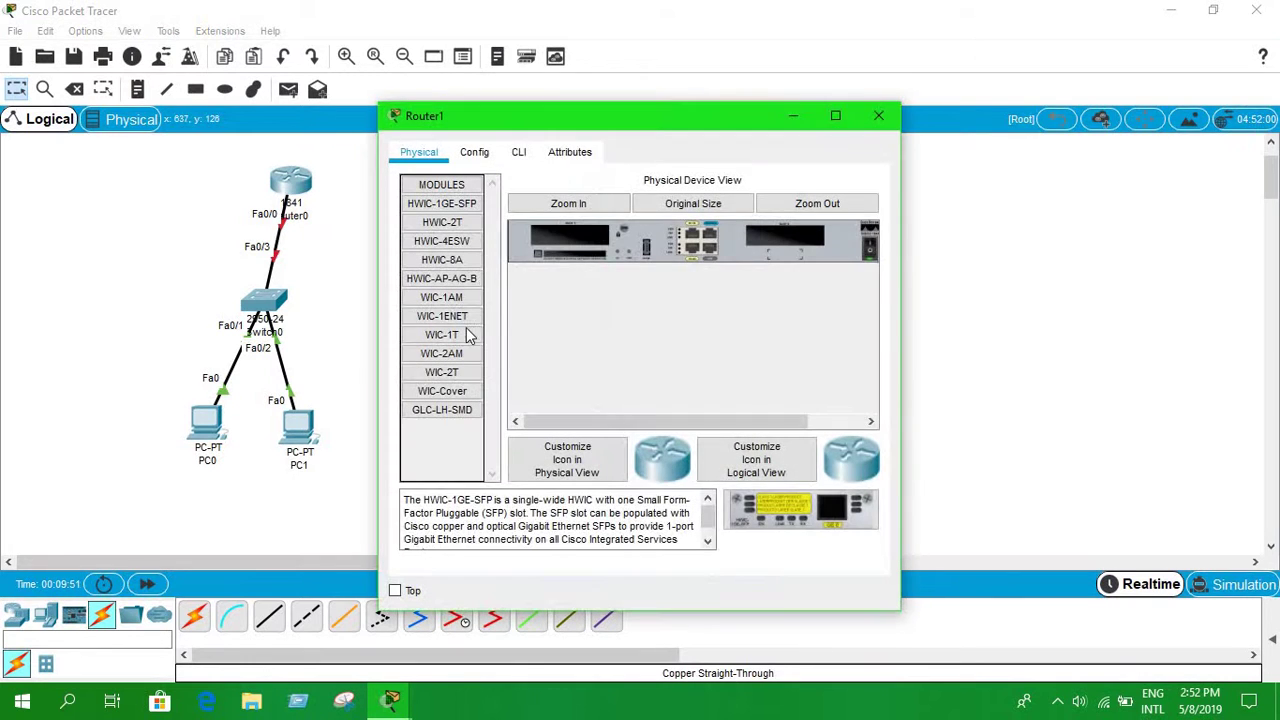
left_click(441, 372)
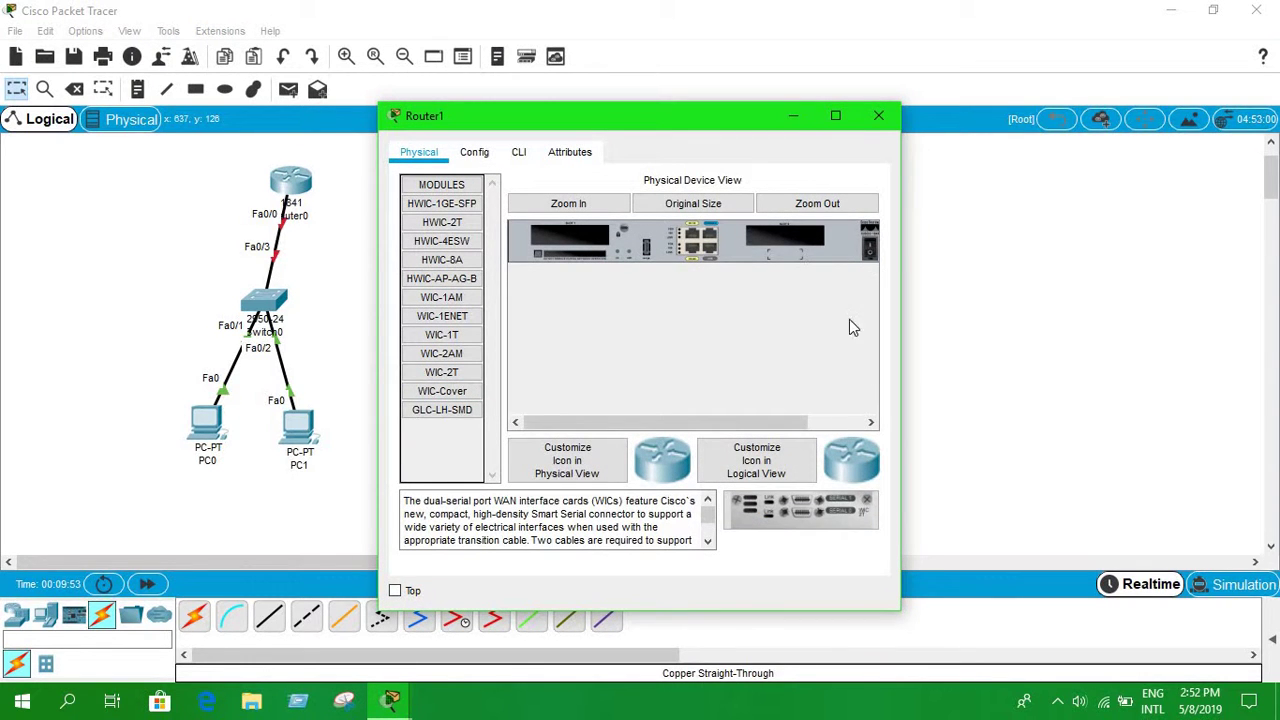
left_click_drag(810, 510, 785, 237)
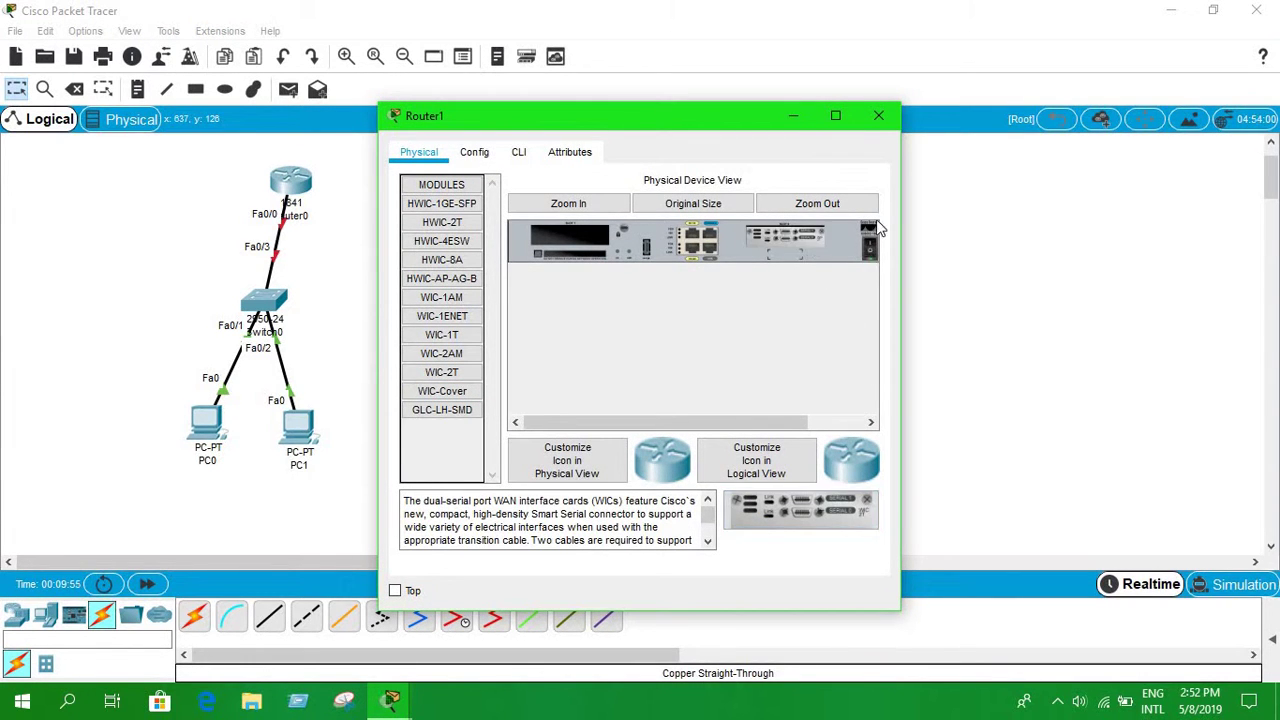
left_click(878, 116)
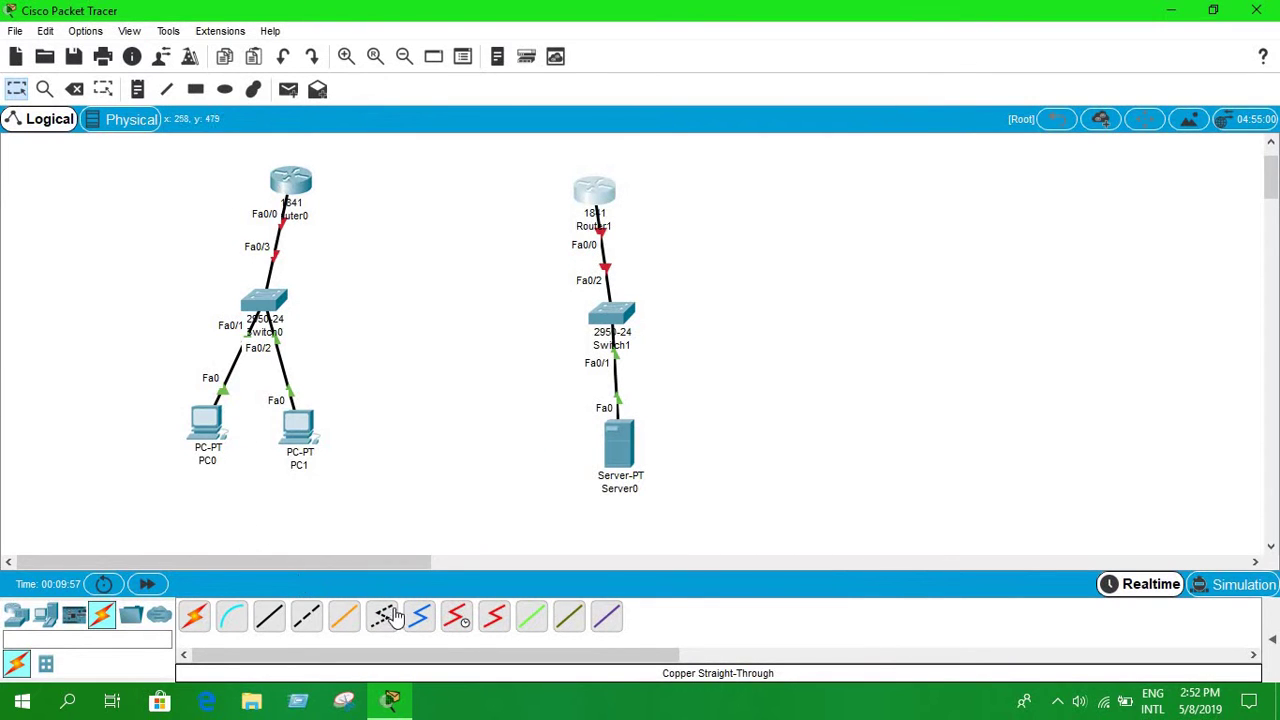
Connect Serial0/0/0 of Router0 to Serial0/0/0 of Router1 with a Serial DCE cable, Router0 being the clock side.
left_click(456, 617)
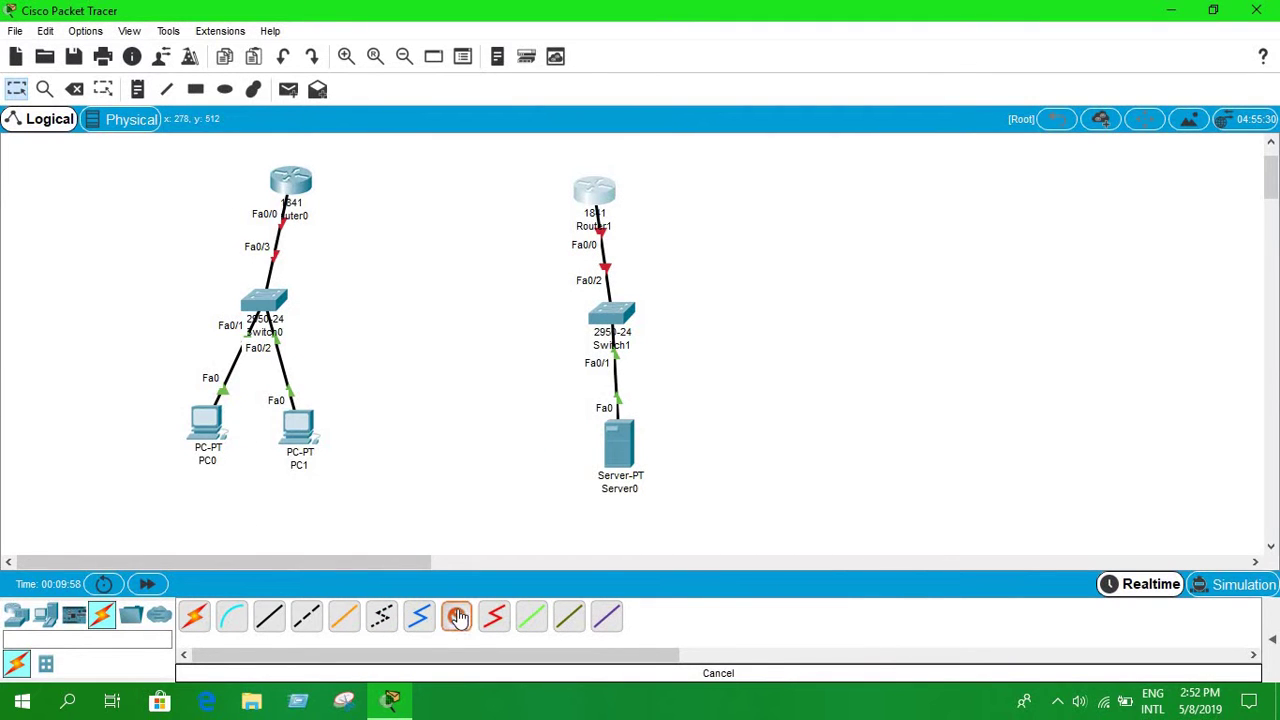
left_click(288, 180)
left_click(344, 229)
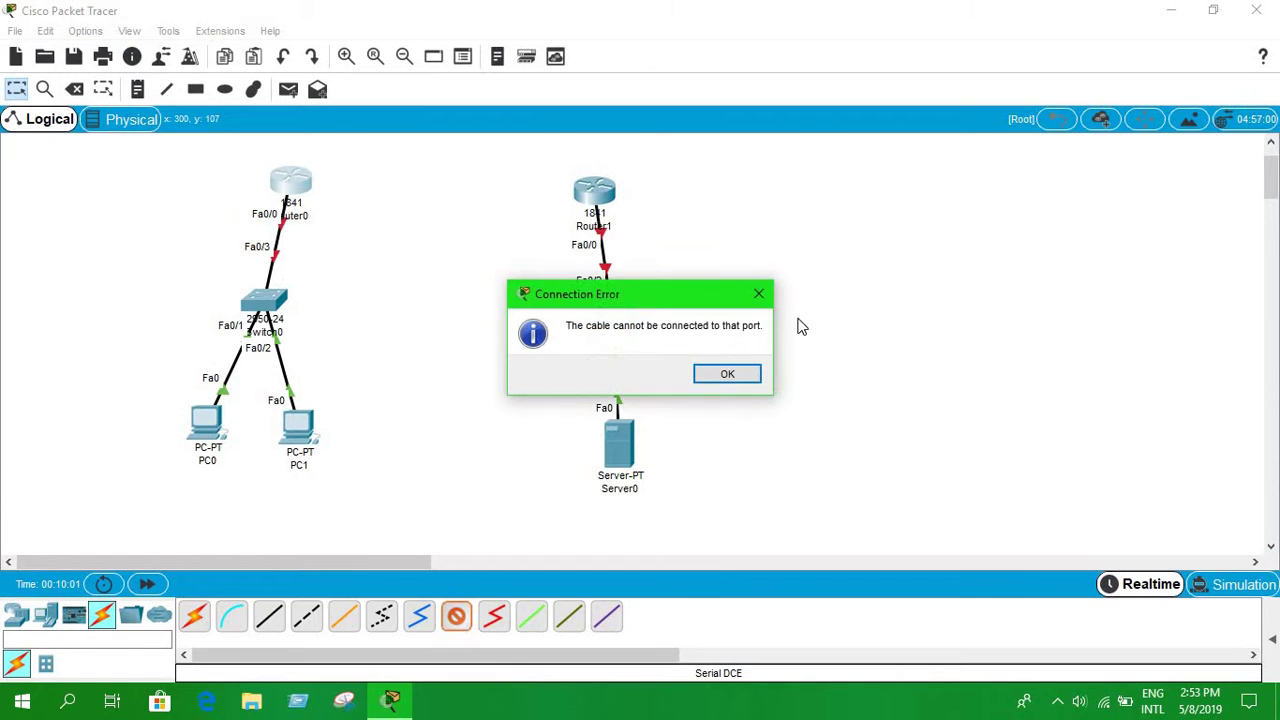
left_click(296, 188)
left_click(296, 188)
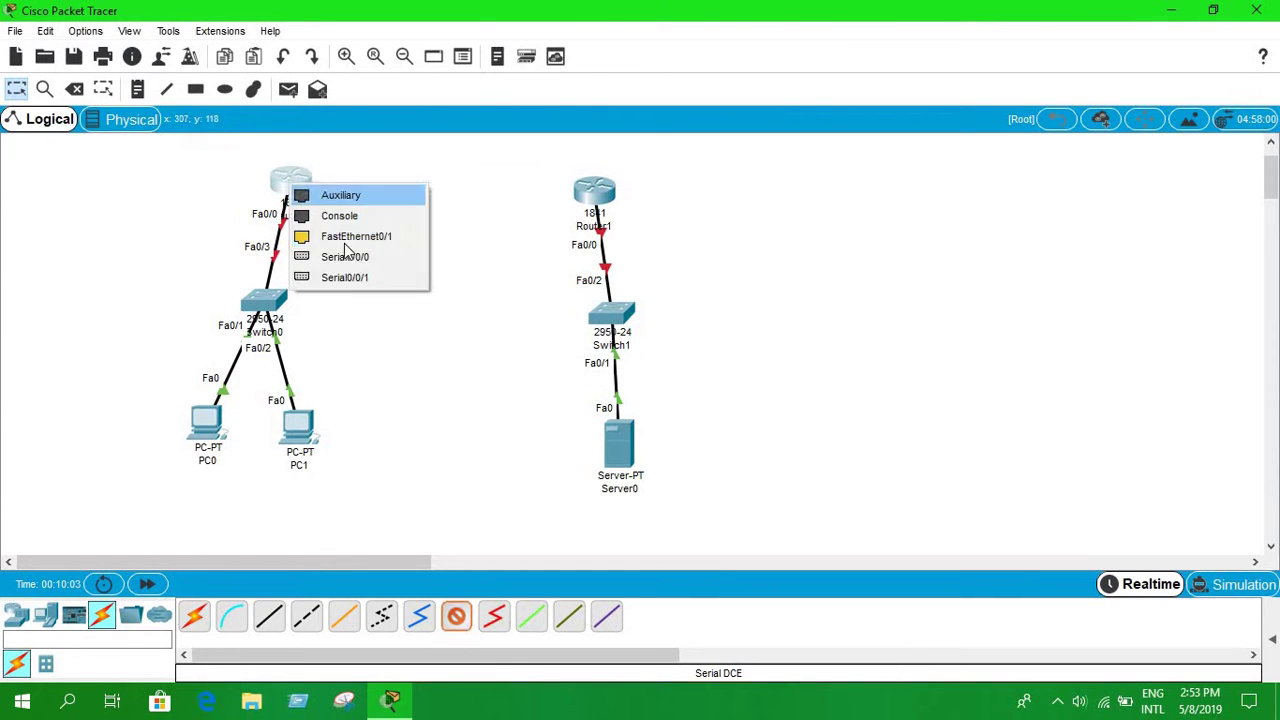
left_click(428, 252)
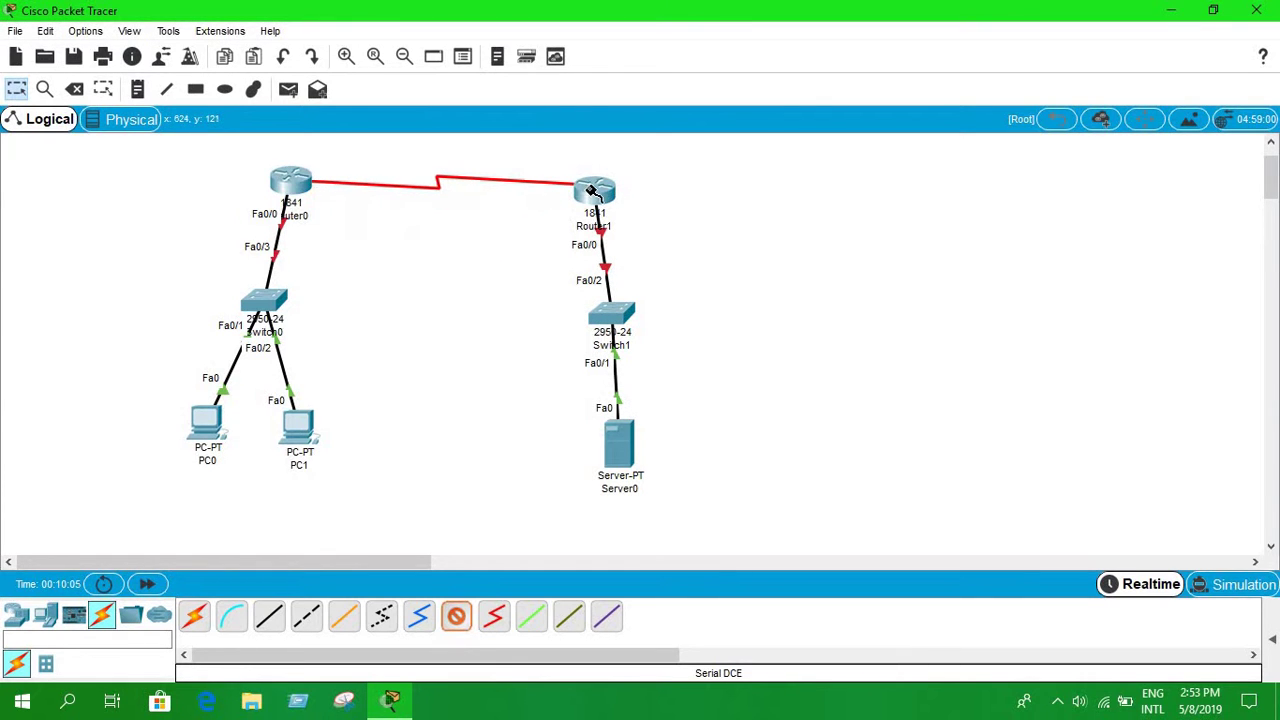
left_click(594, 190)
left_click(641, 266)
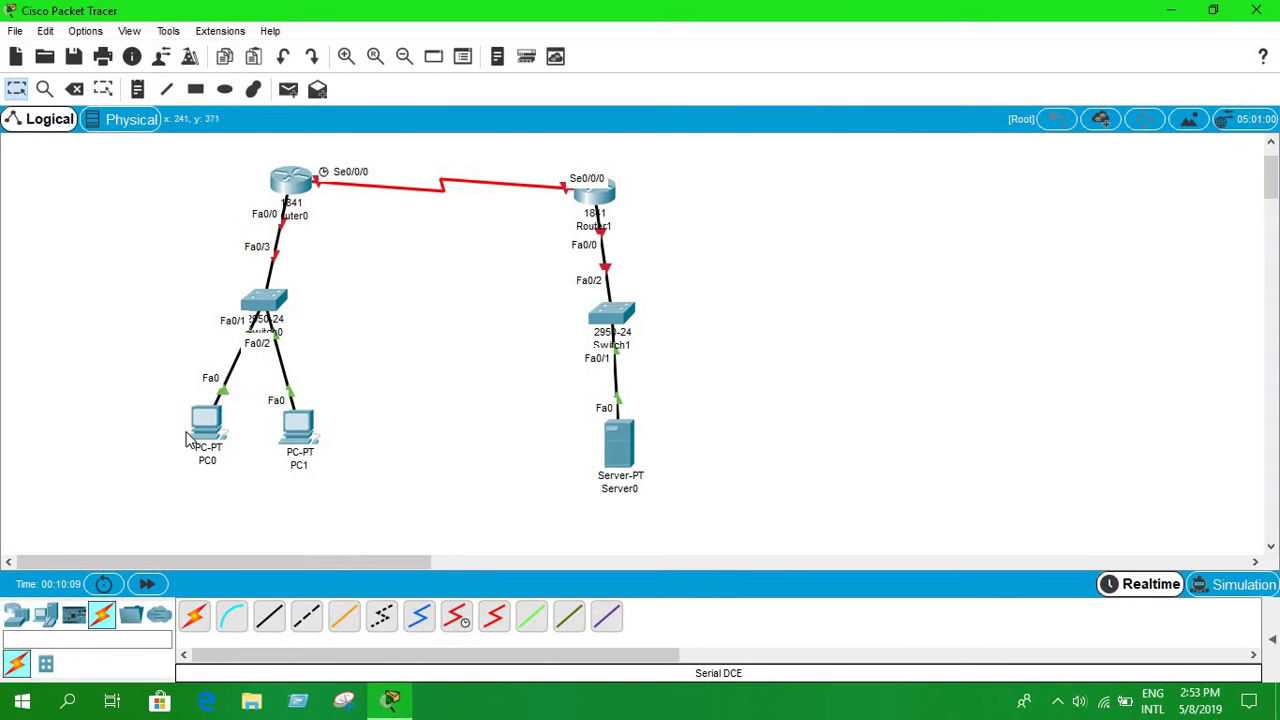
Rename PC0 as 192.168.1.1 in its workspace label.
left_click(202, 460)
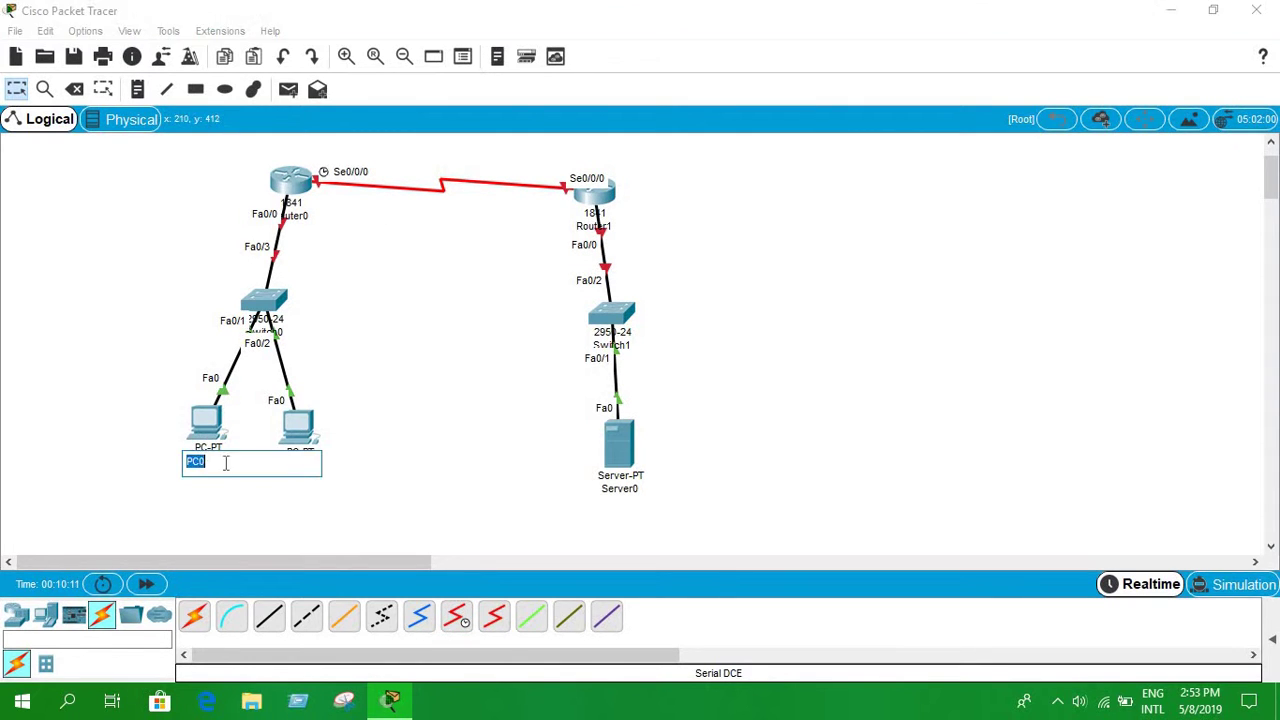
key("BackSpace")
type("192.168.1.1")
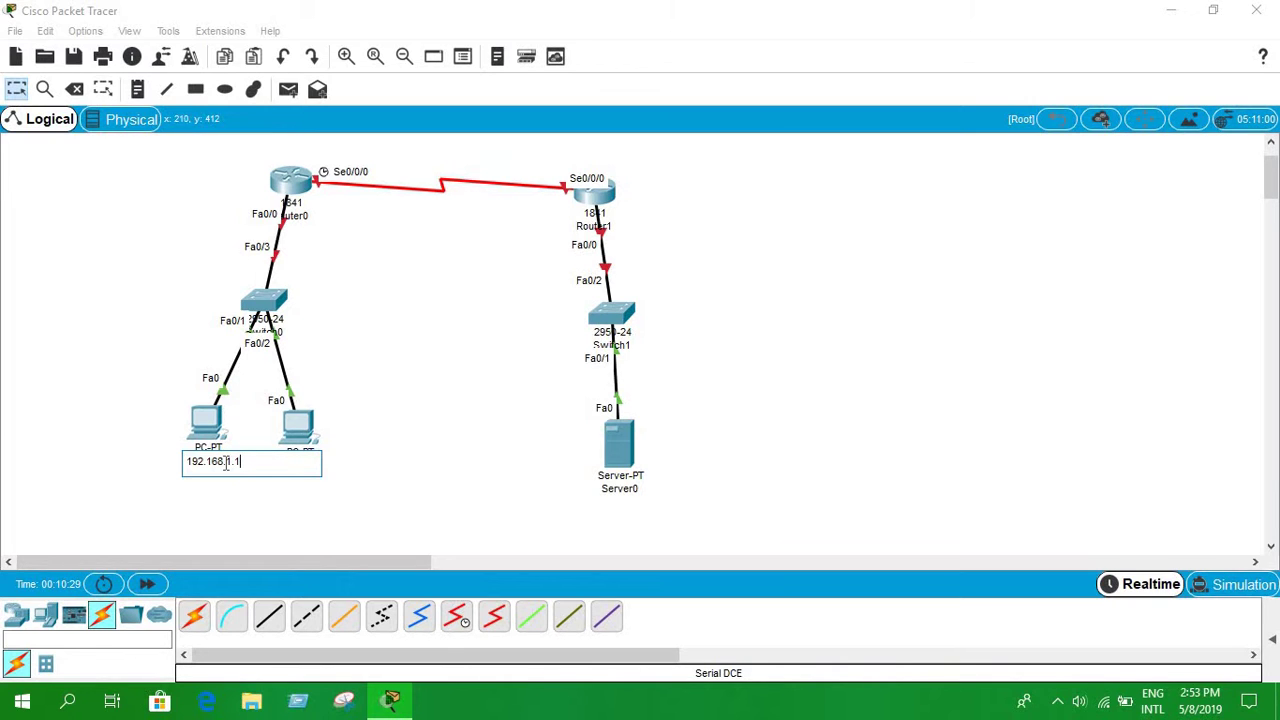
key("ctrl+a")
left_click(288, 520)
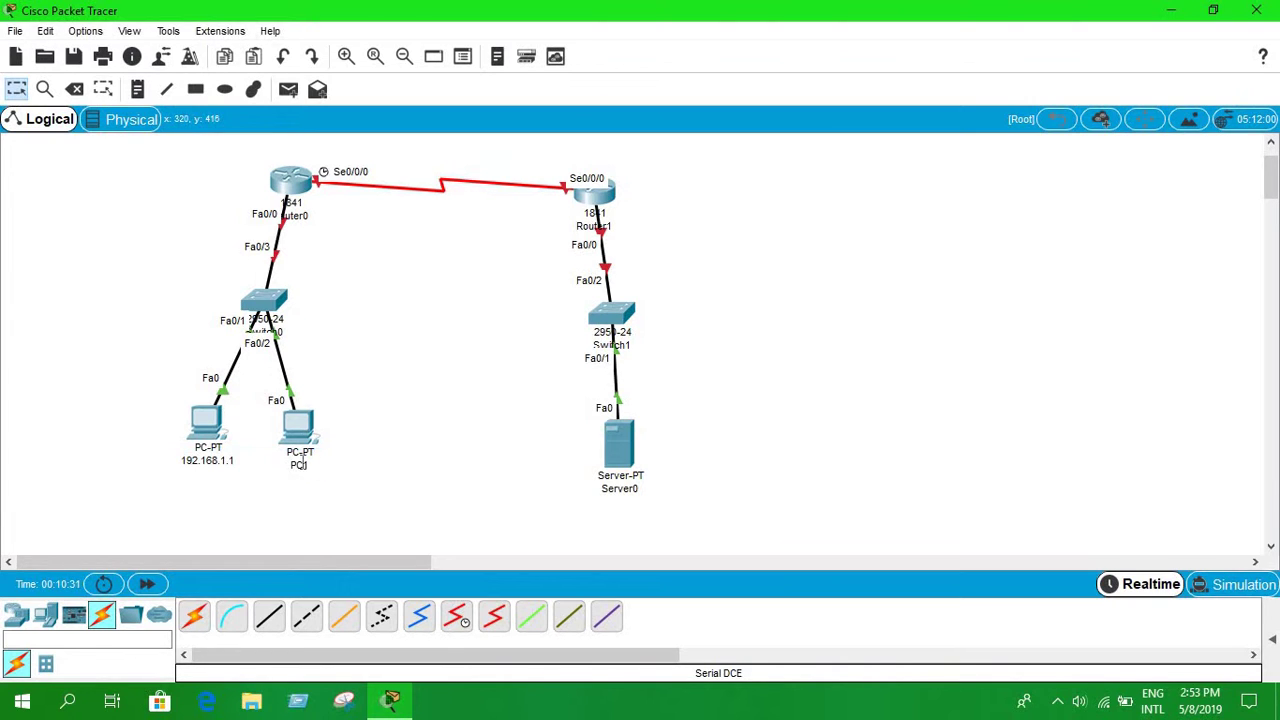
Rename PC1 as 192.168.1.2 in its workspace label, reusing the address copied from the other PC's label.
left_click(304, 465)
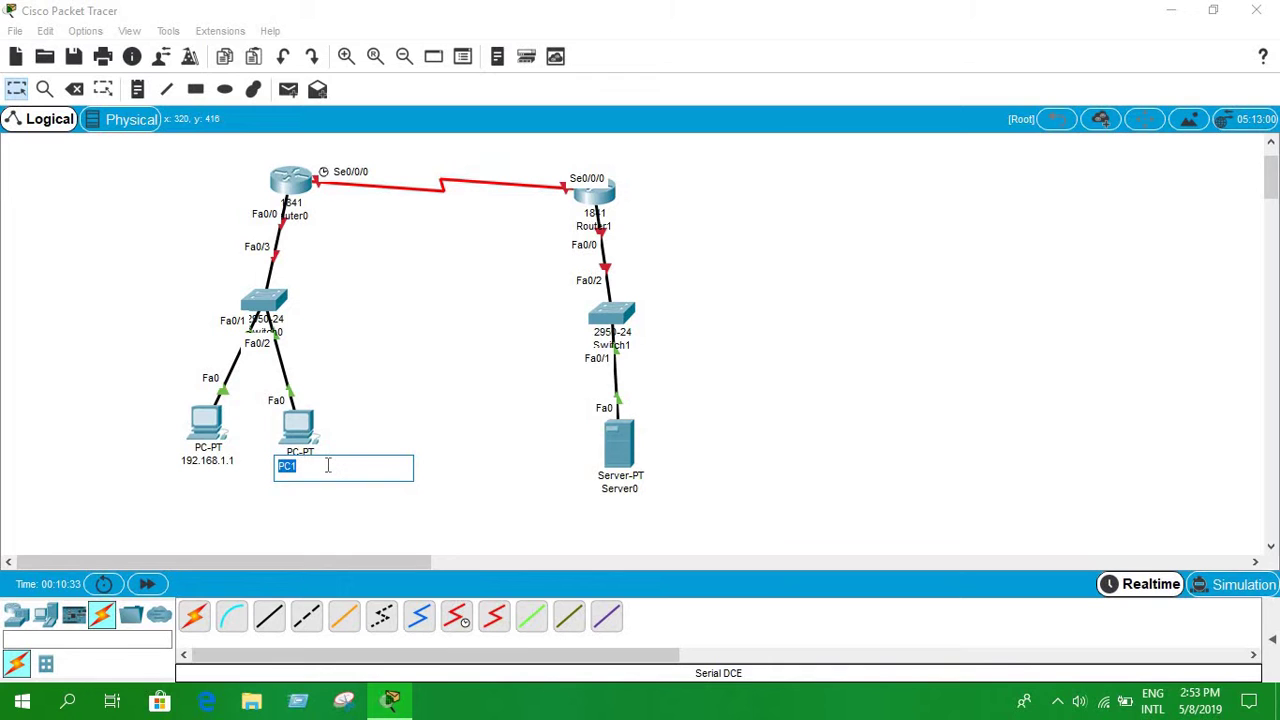
left_click(226, 461)
left_click(226, 461)
key("ctrl+c")
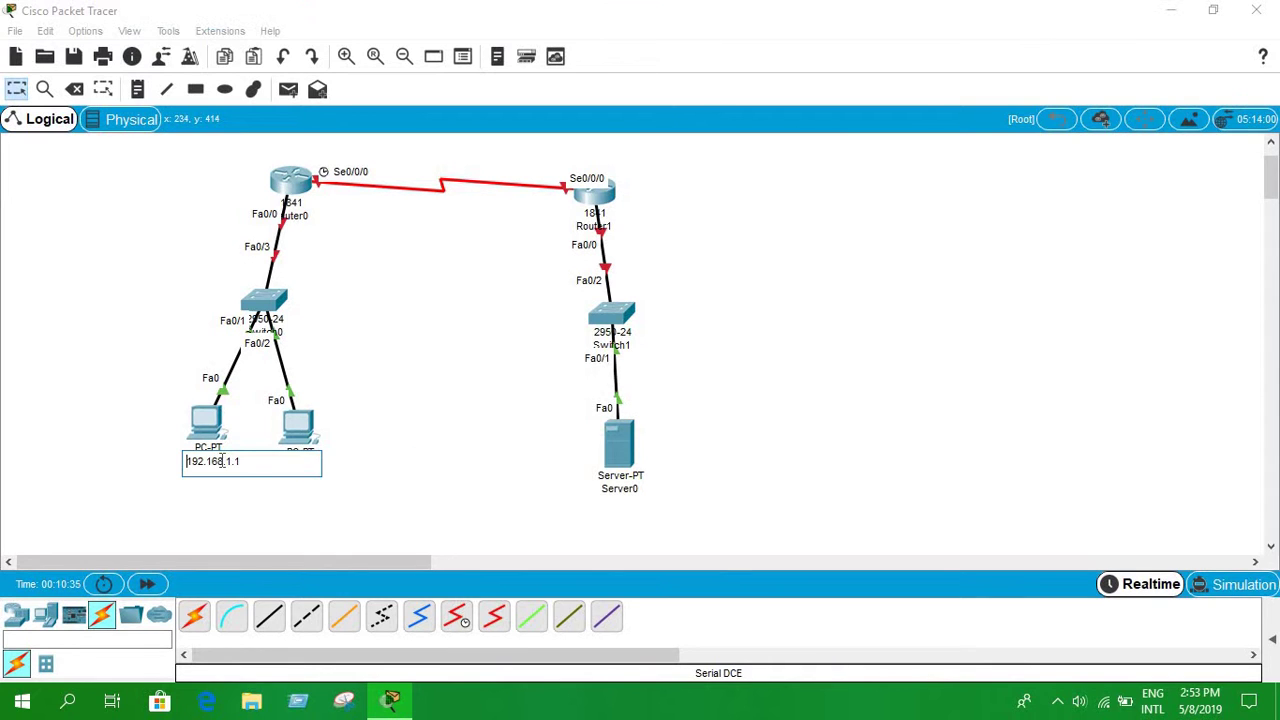
left_click(328, 451)
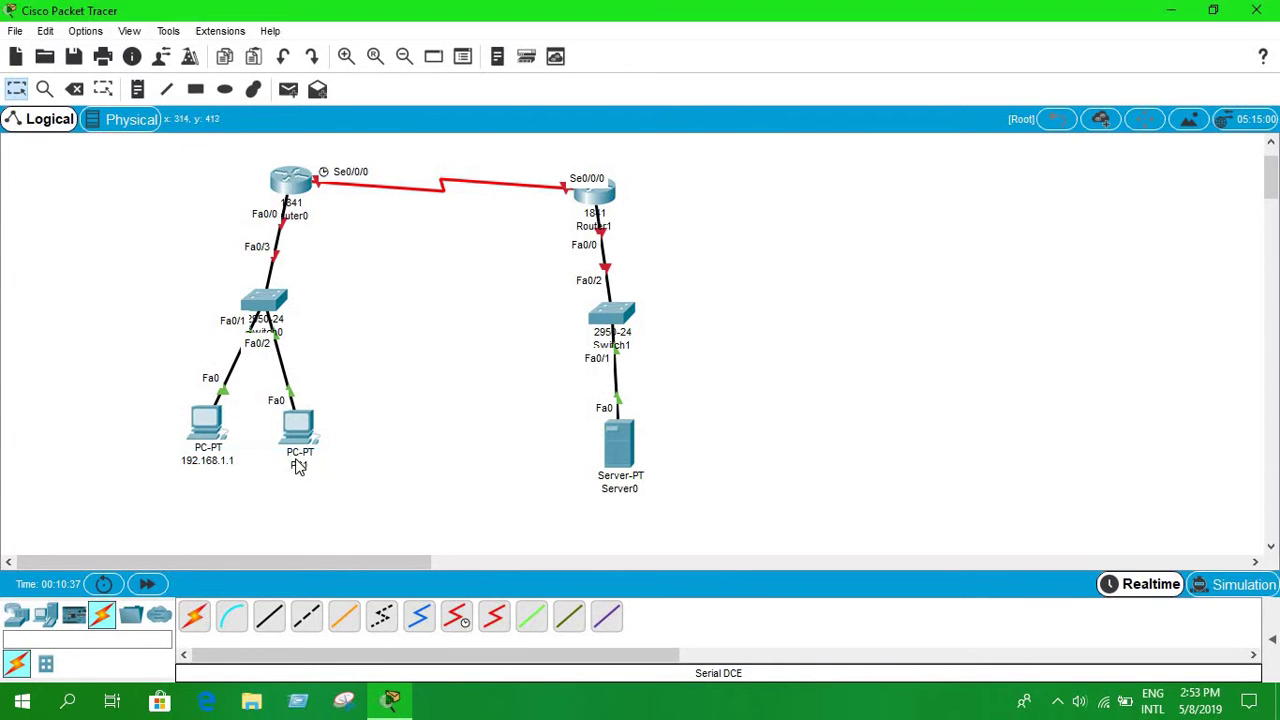
left_click(300, 464)
key("ctrl+v")
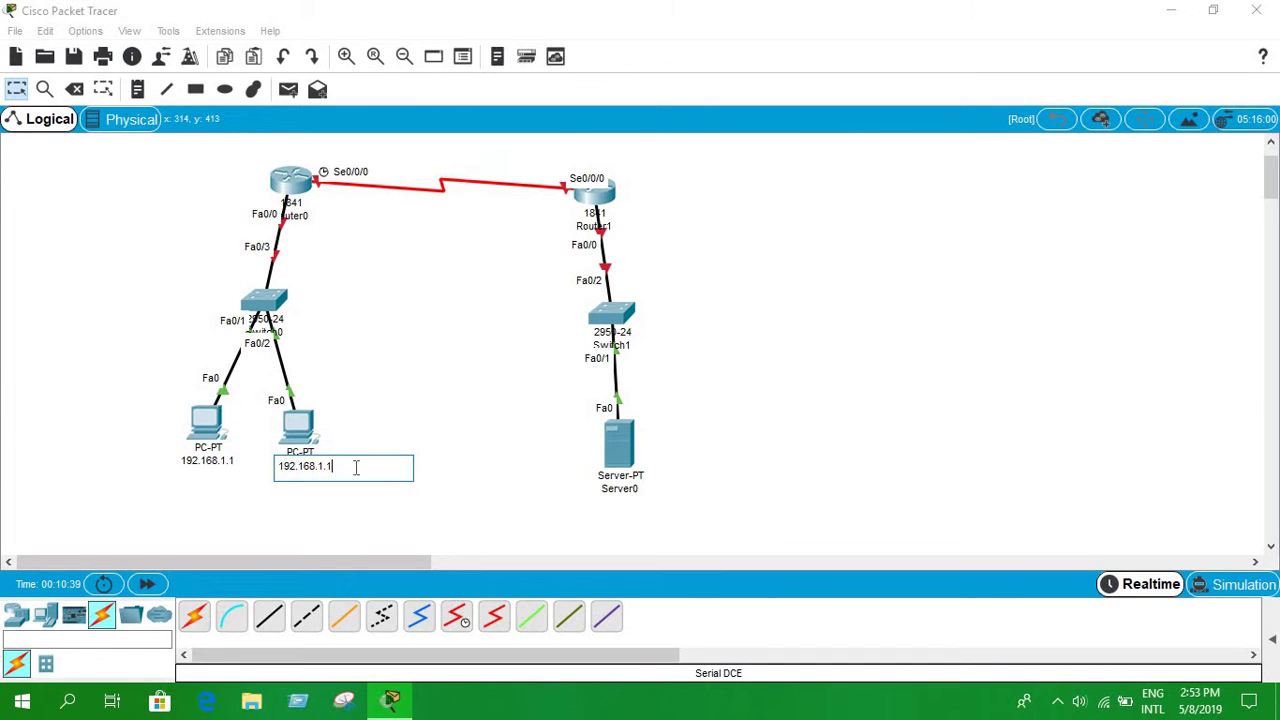
left_click(216, 244)
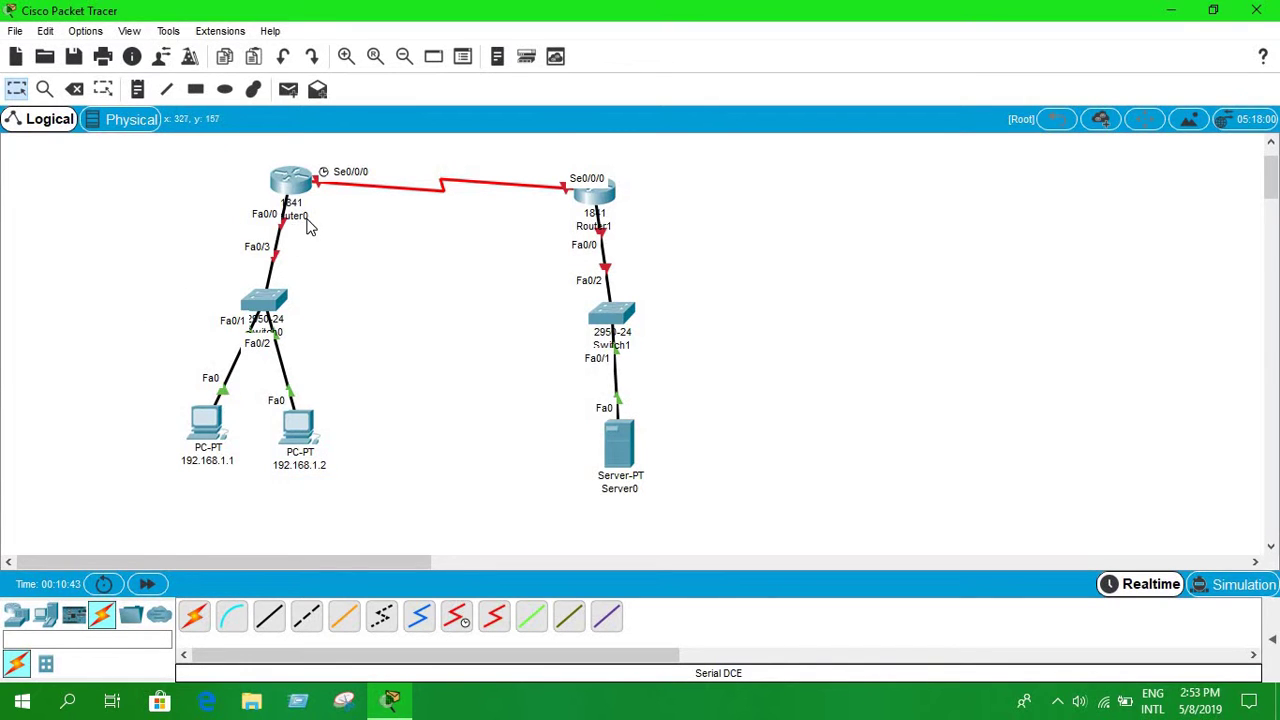
Place a text note reading 192.168.1.3 beside the link between Router0 and Switch0.
left_click(138, 89)
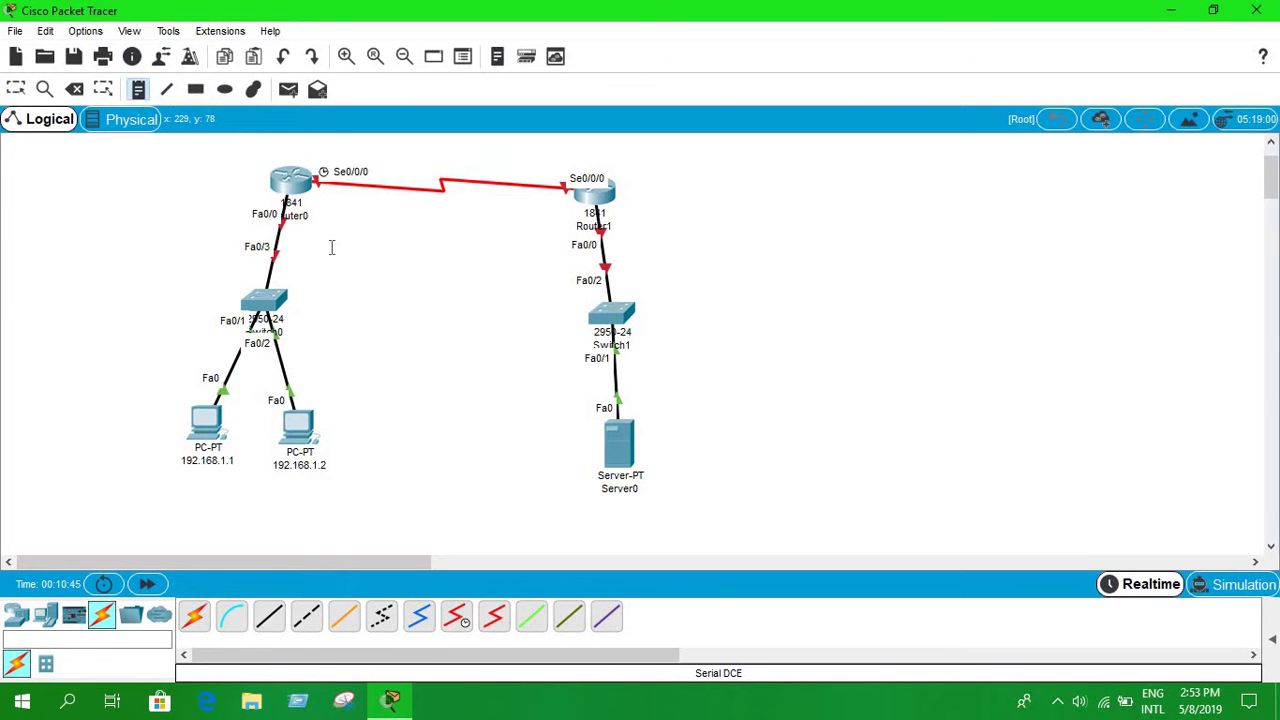
left_click(291, 237)
type("192.168.1.1")
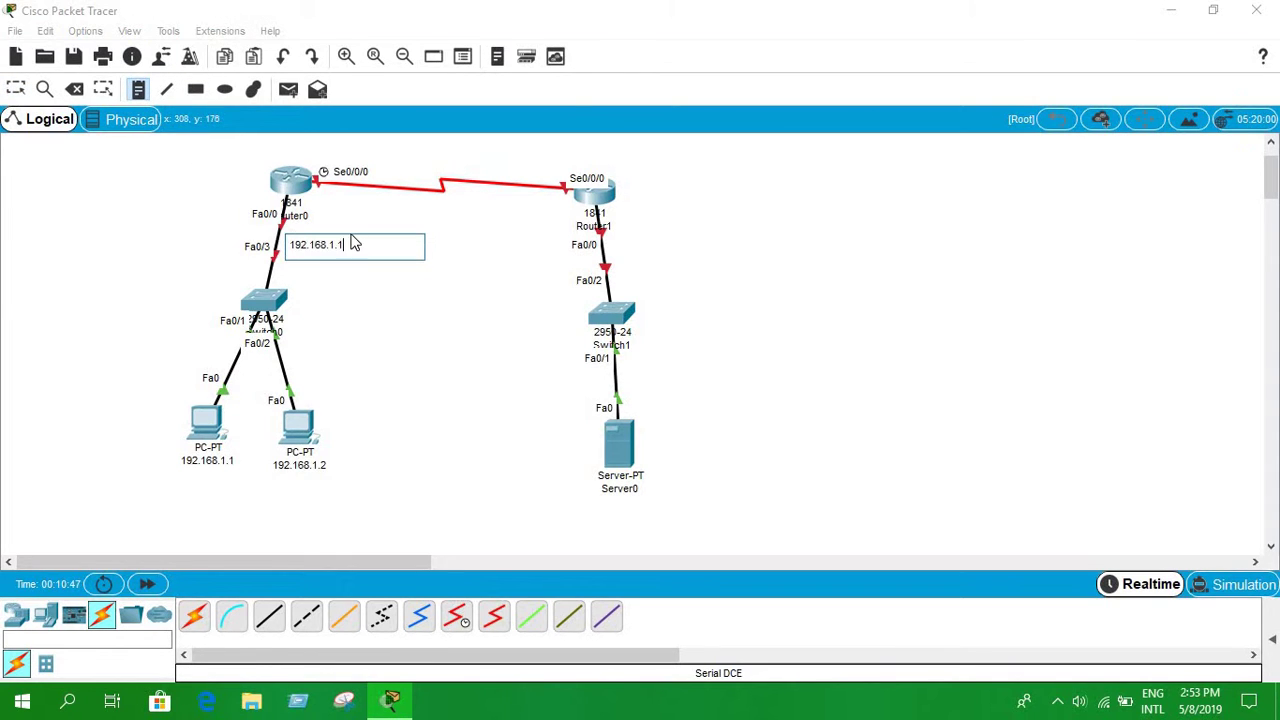
key("BackSpace")
type("3")
key("Escape")
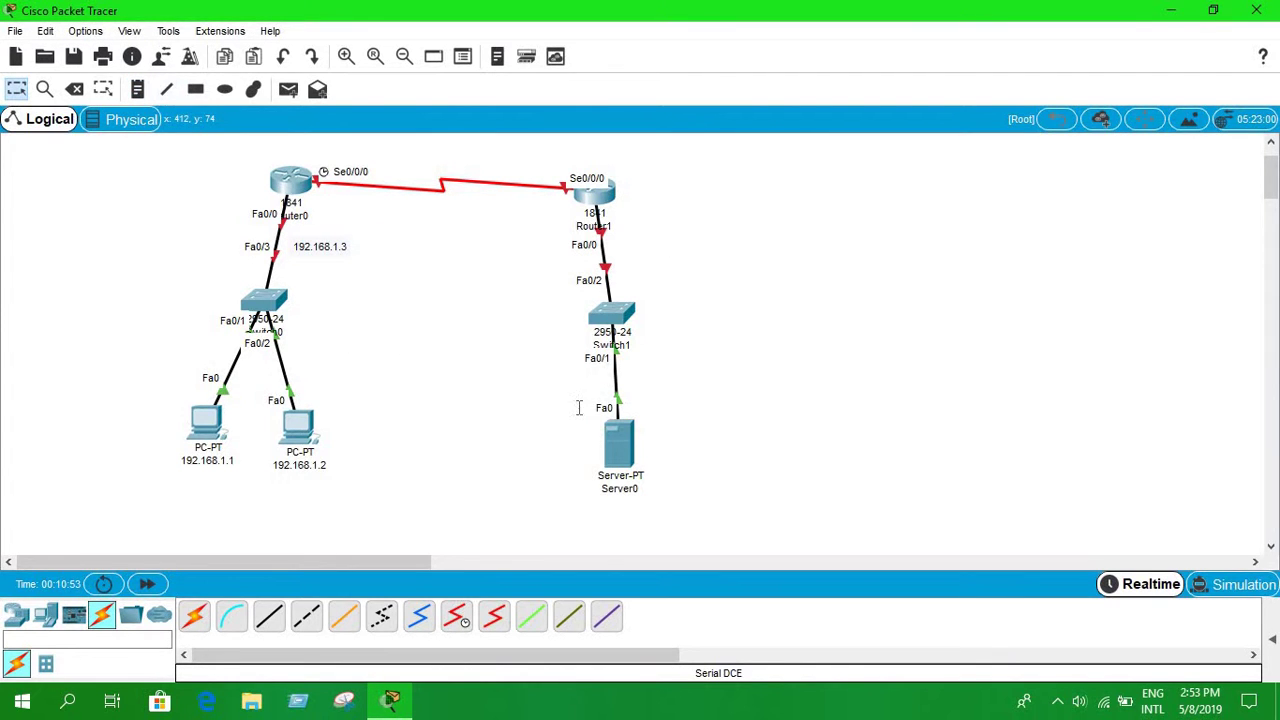
Rename Server0 as 172.16.1.1 in its workspace label and copy that address.
left_click(630, 489)
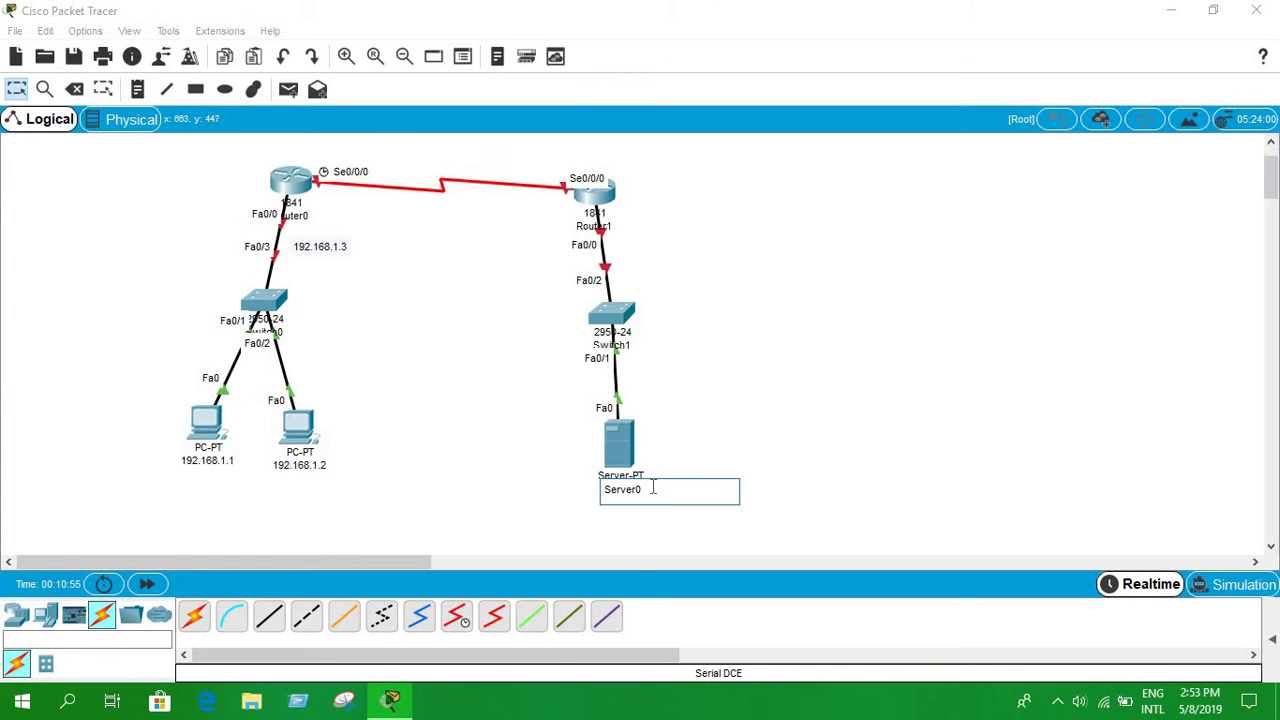
double_click(646, 488)
key("ctrl+v")
key("BackSpace")
type("7")
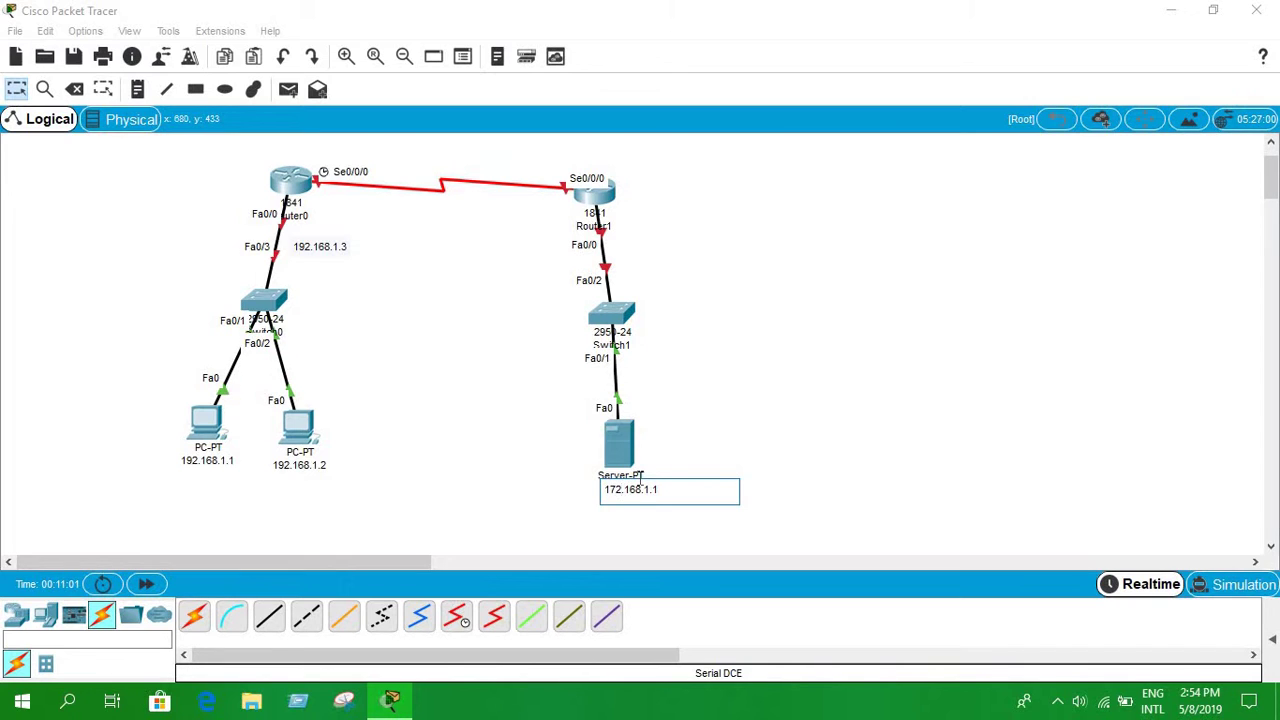
key("BackSpace")
left_click_drag(648, 490, 672, 488)
key("ctrl+a")
key("ctrl+c")
key("BackSpace")
key("ctrl+v")
key("ctrl+a")
key("ctrl+c")
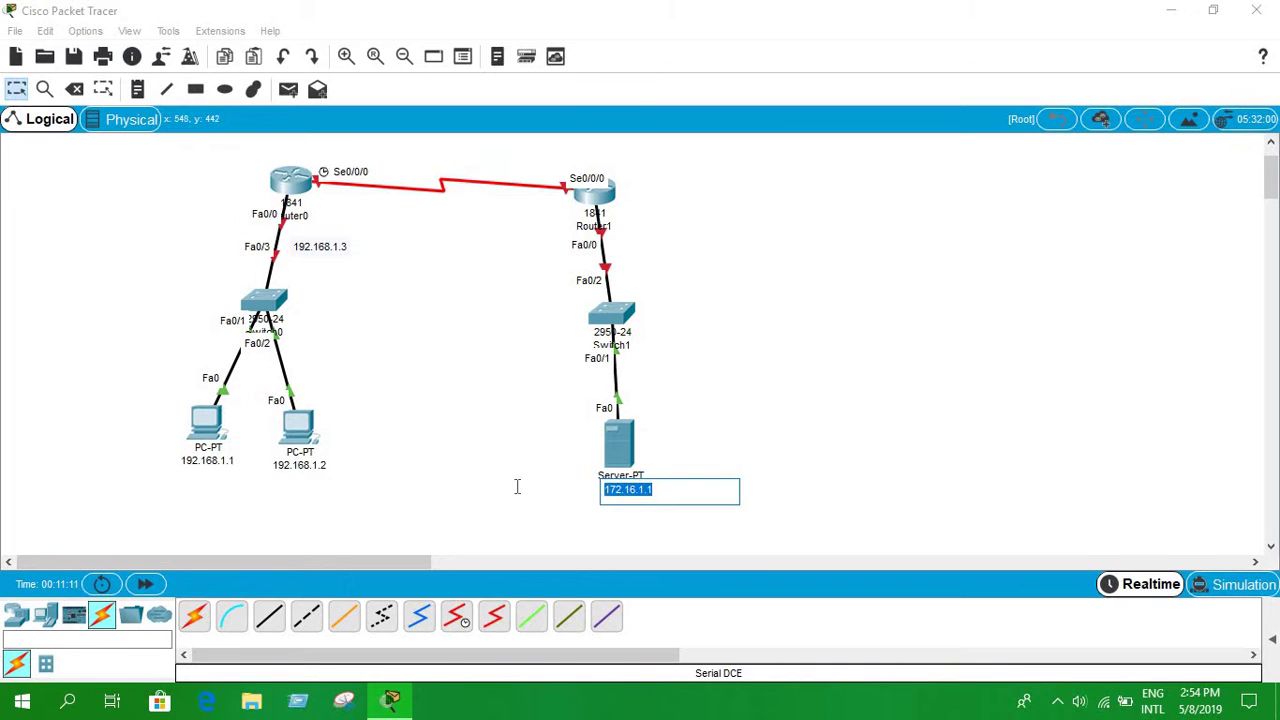
left_click(686, 375)
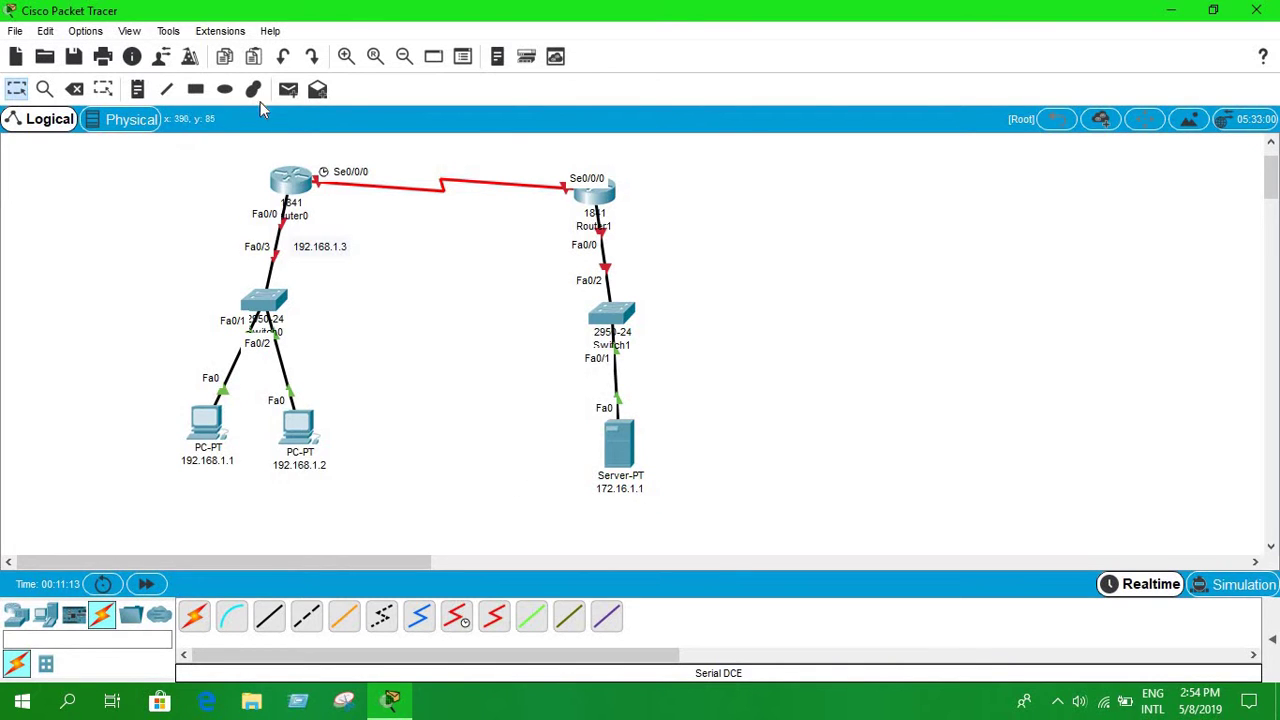
Place a text note reading 172.16.1.2 beside the link between Router1 and Switch1.
left_click(138, 90)
left_click(627, 244)
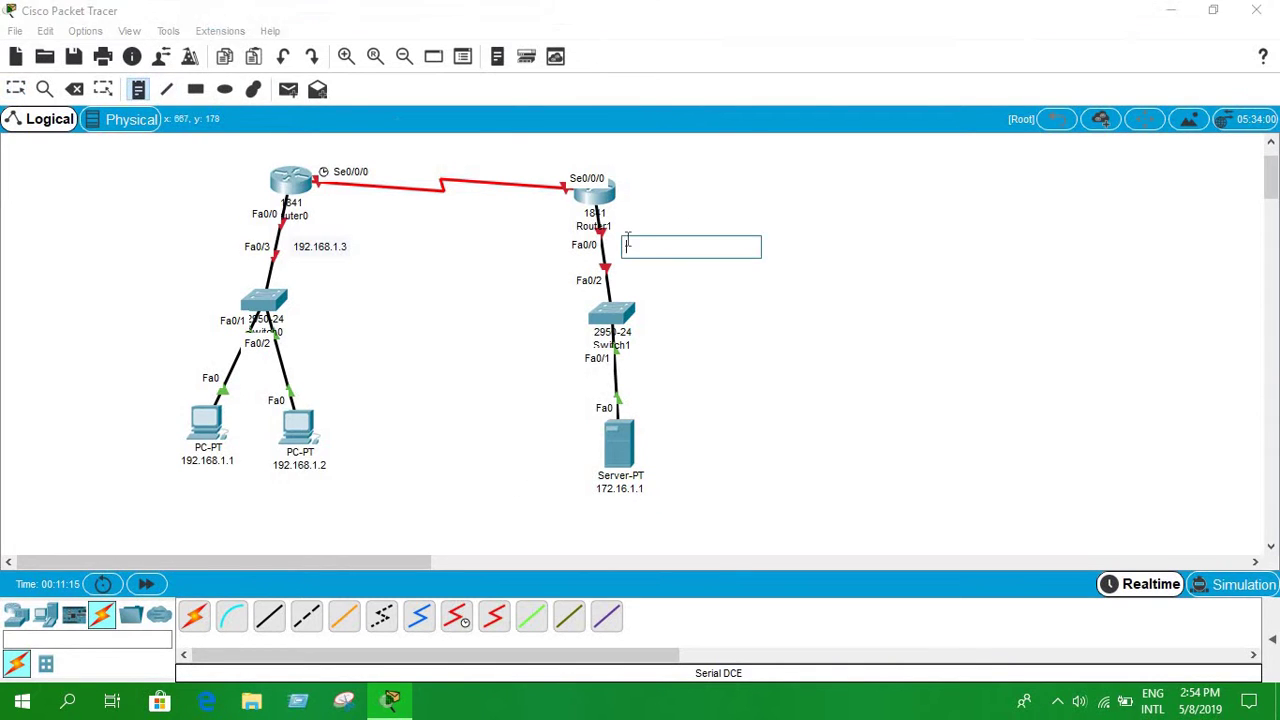
key("ctrl+v")
left_click(357, 140)
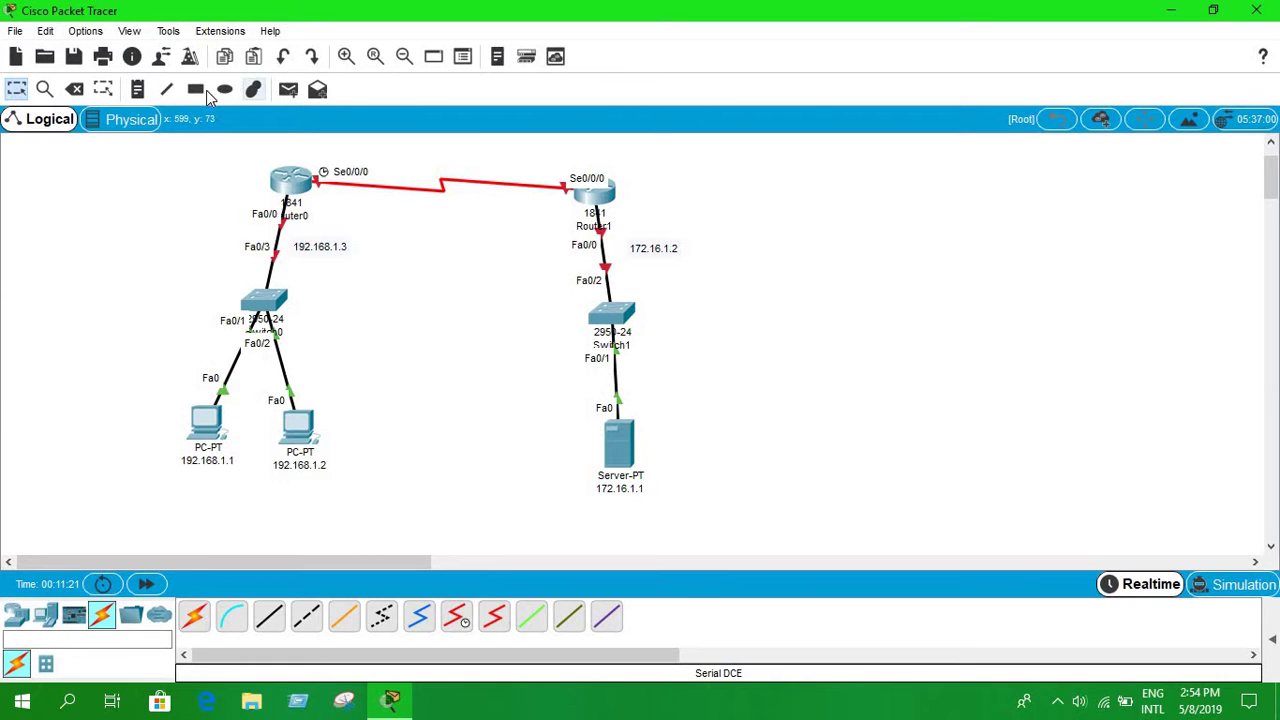
Place a text note reading 1.0.0.1 above Router0's Se0/0/0 port label.
left_click(138, 89)
left_click(324, 148)
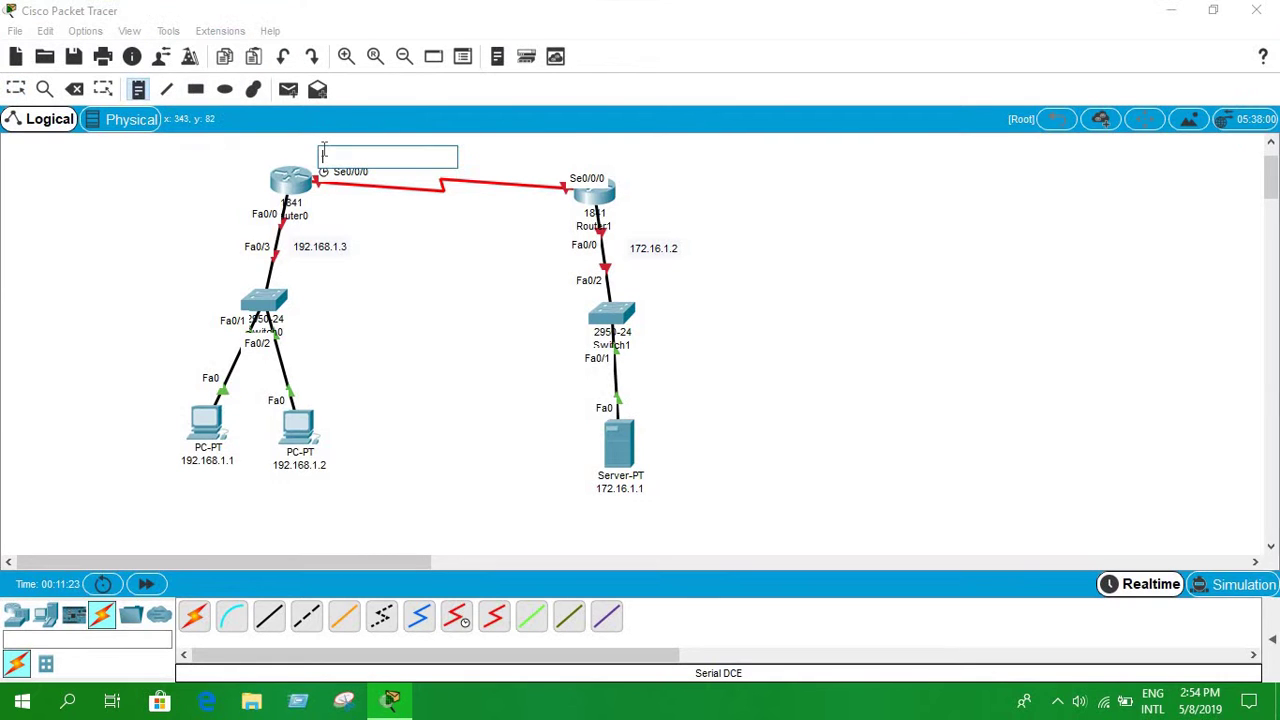
type("1.0.0")
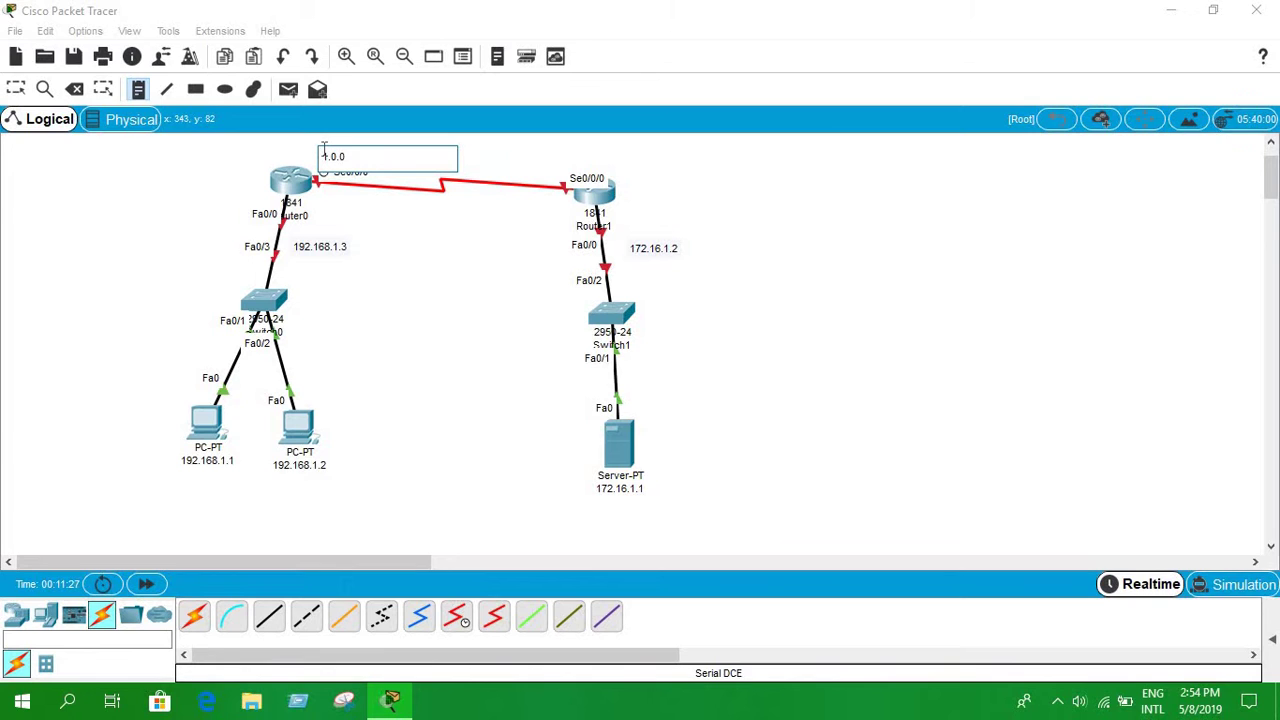
type(".1")
left_click(478, 152)
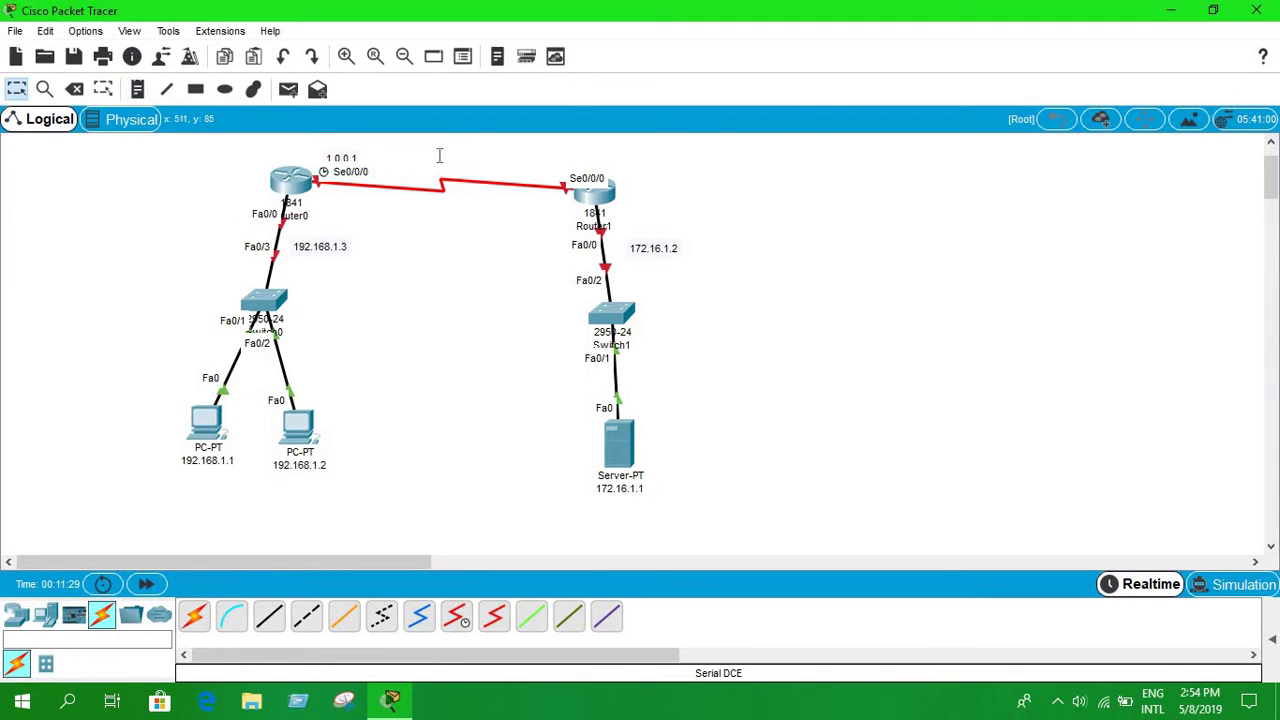
left_click(358, 155)
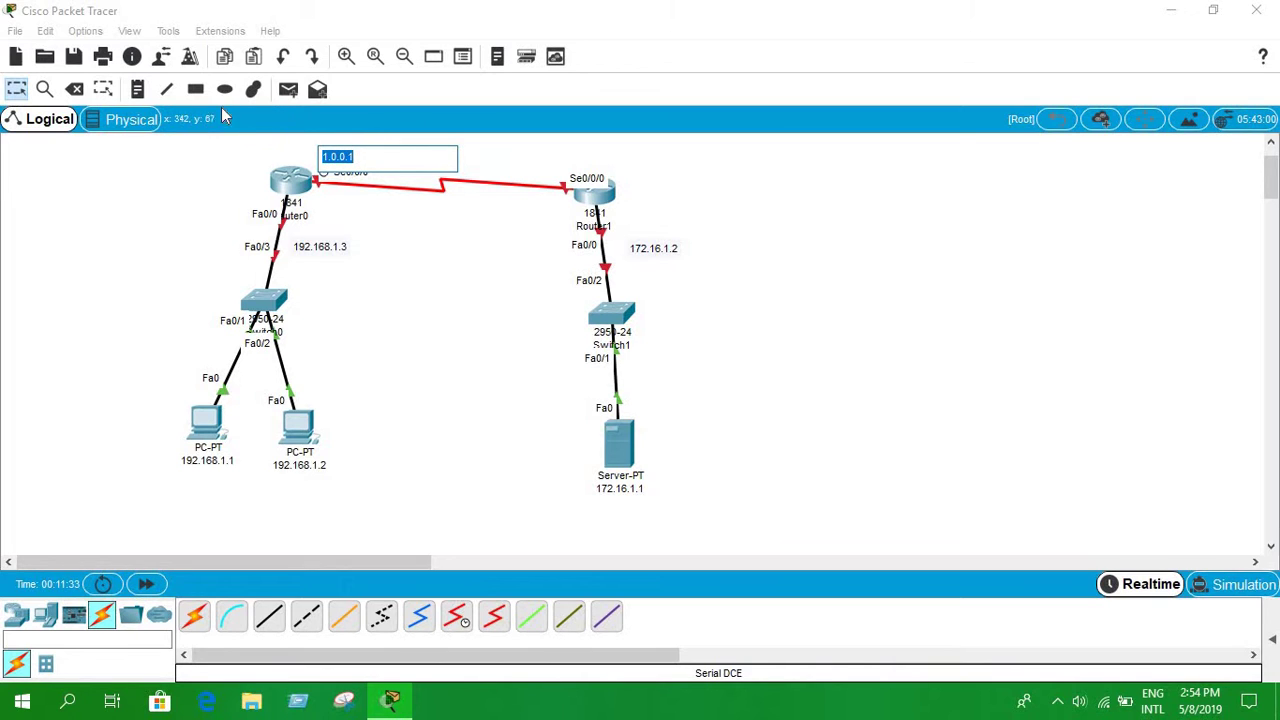
Place a text note reading 1.0.0.2 above the serial link beside Router1's Se0/0/0 port.
left_click(675, 133)
left_click(507, 165)
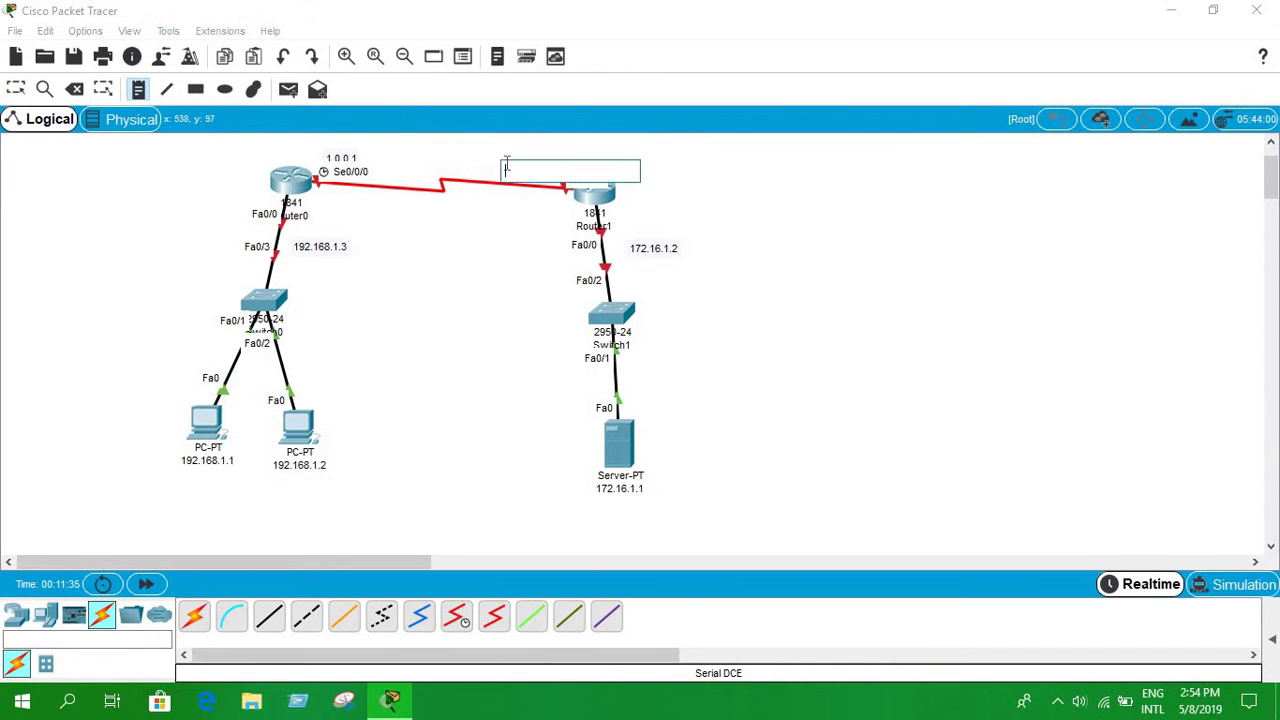
type("1.0.0.")
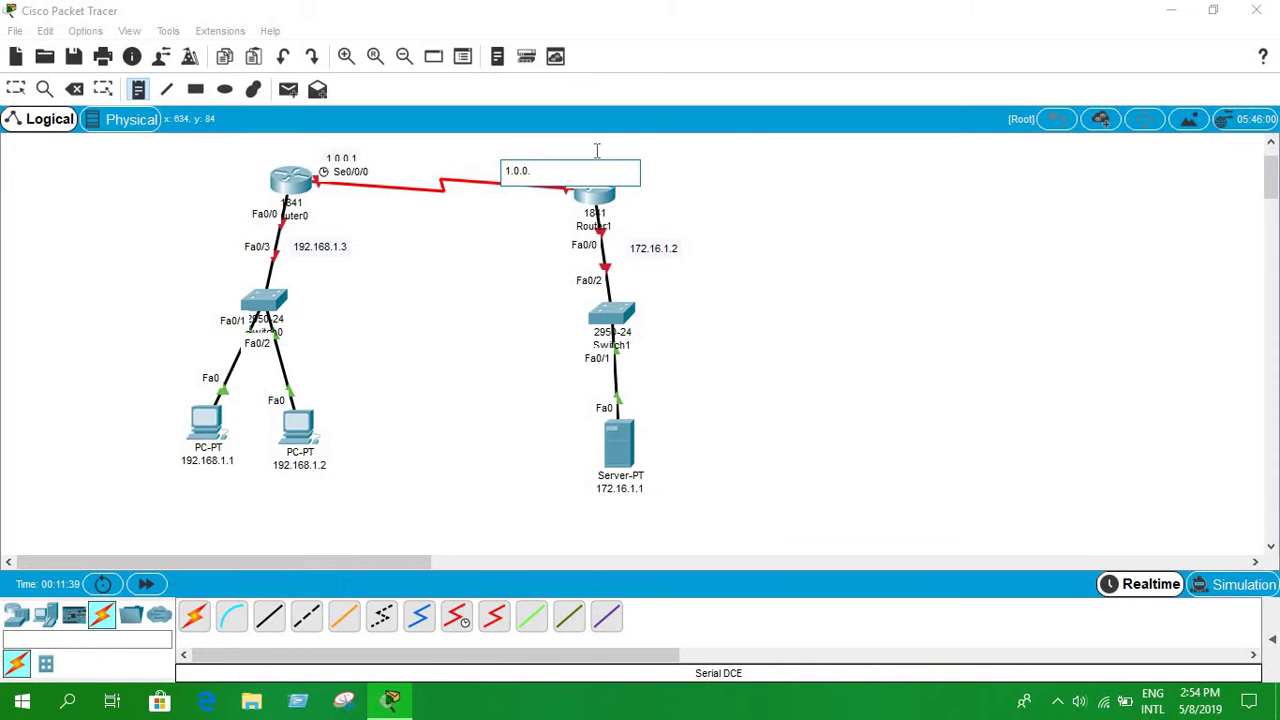
type("12")
left_click(457, 163)
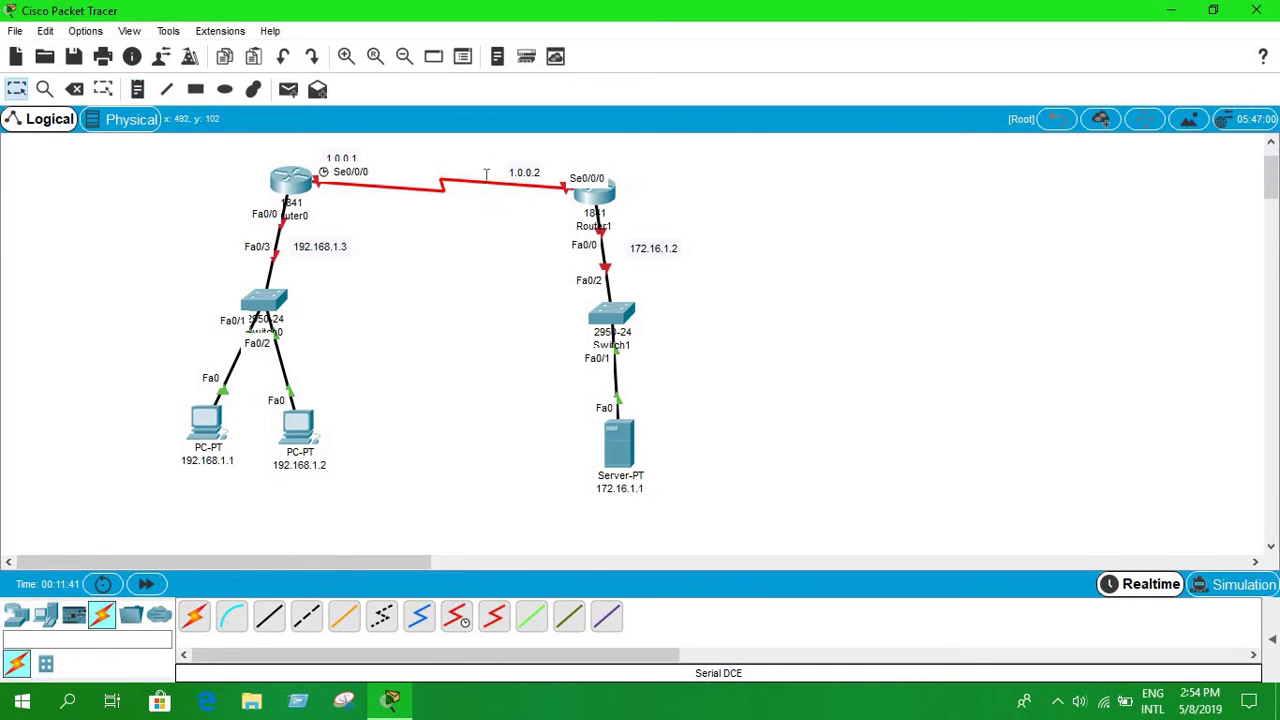
key("Escape")
Open the IP Configuration utility of the PC labelled 192.168.1.1.
left_click(210, 428)
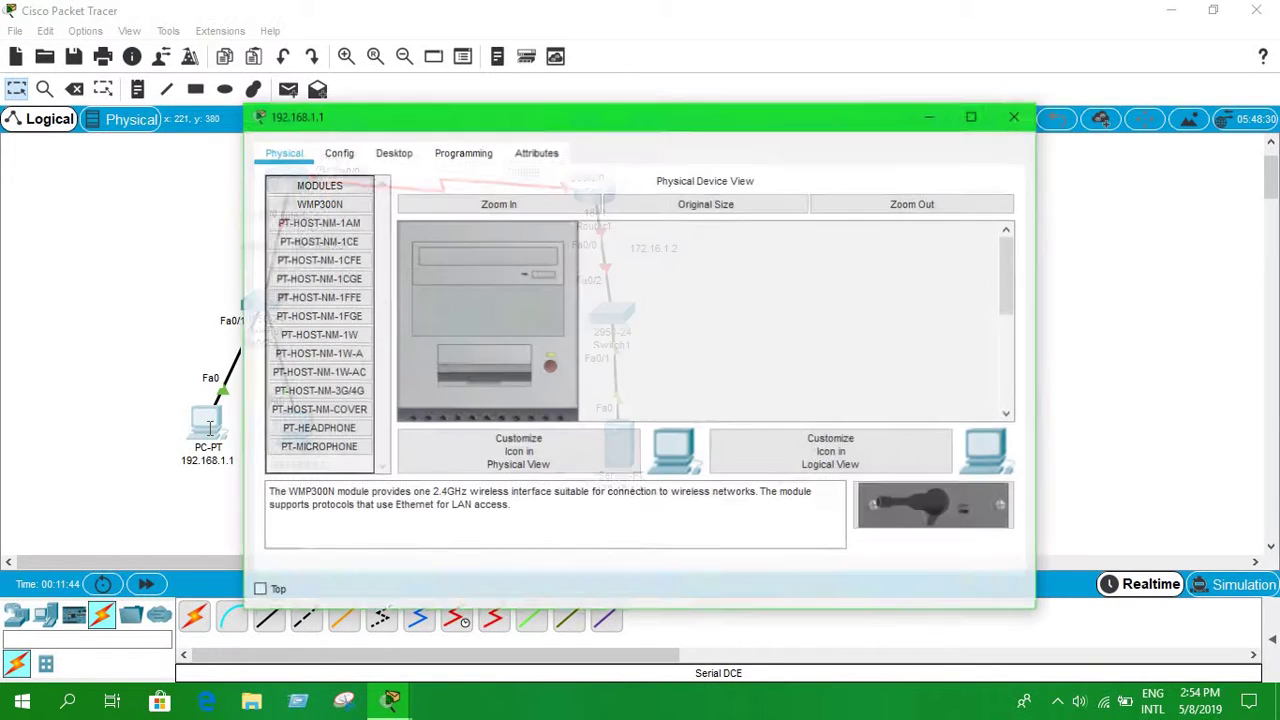
left_click(337, 152)
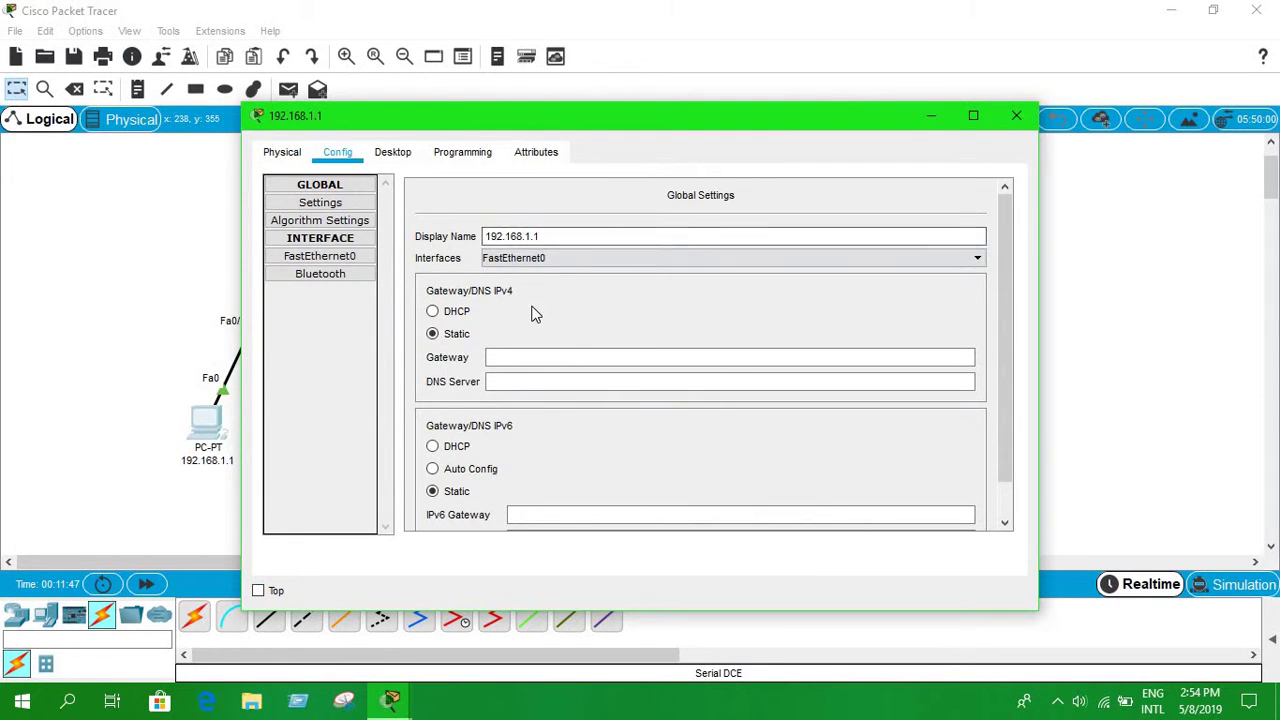
scroll(520, 315, "down", 1)
left_click(498, 317)
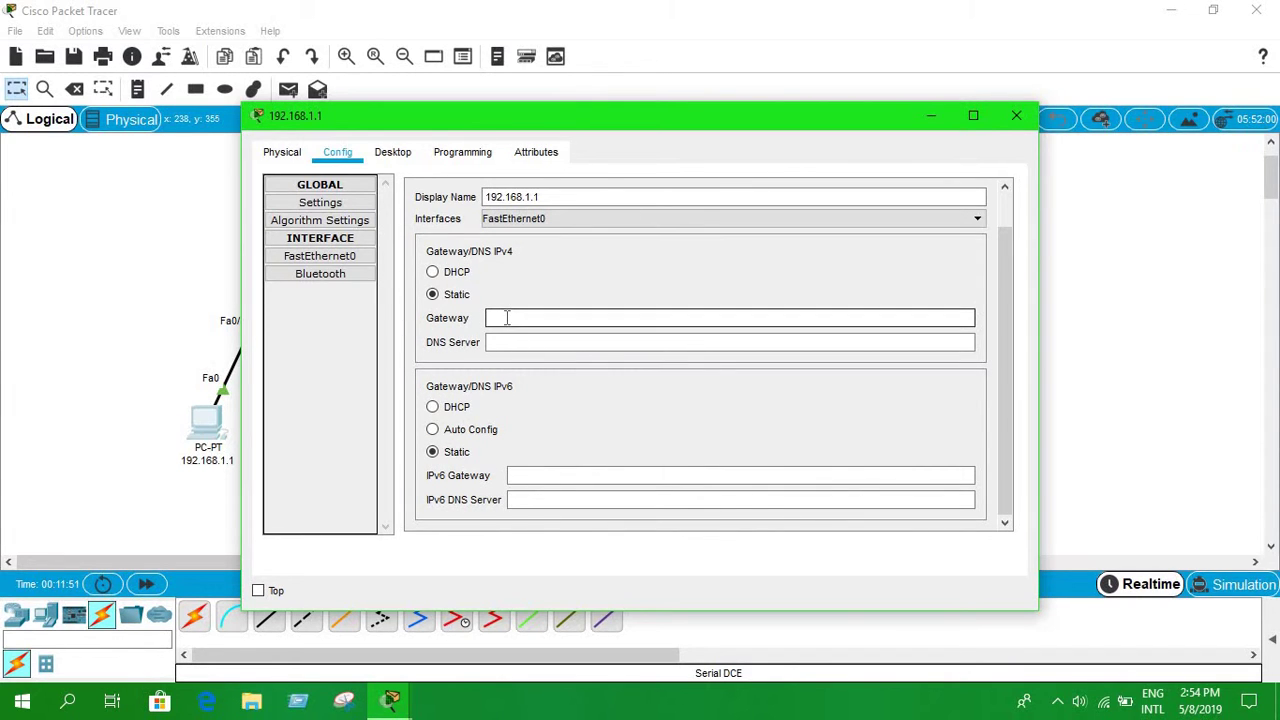
left_click(397, 152)
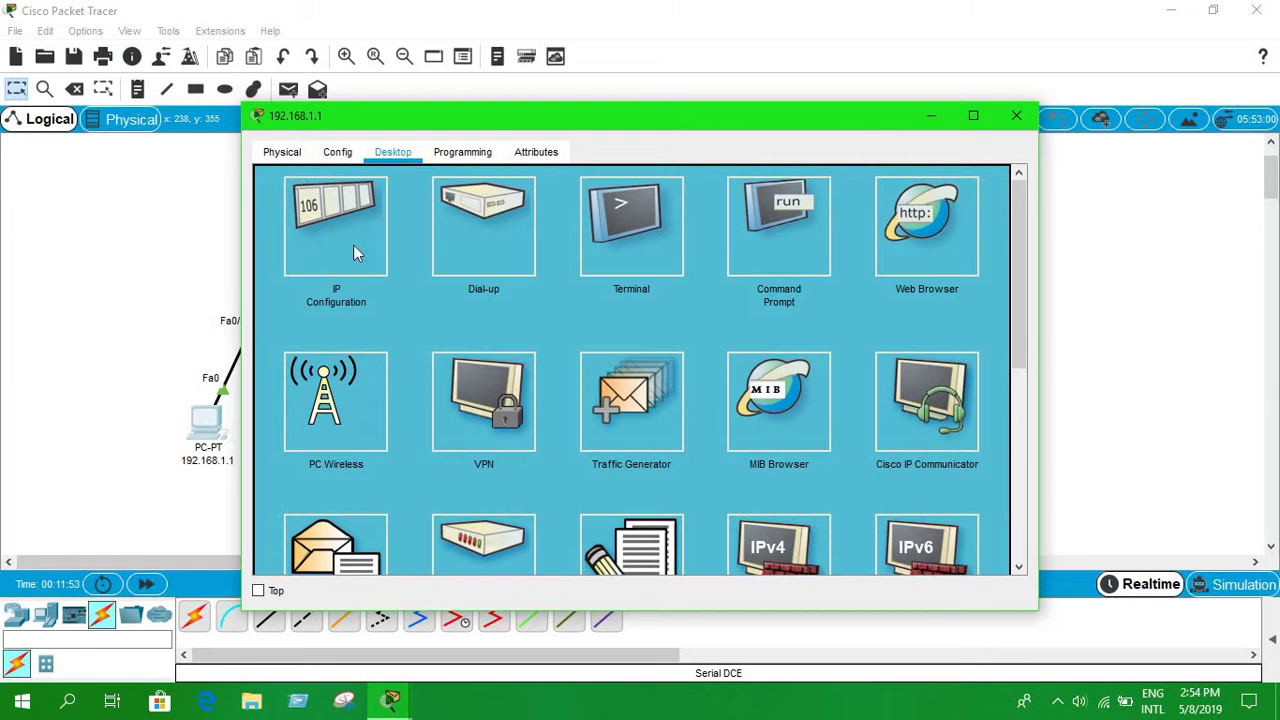
left_click(352, 245)
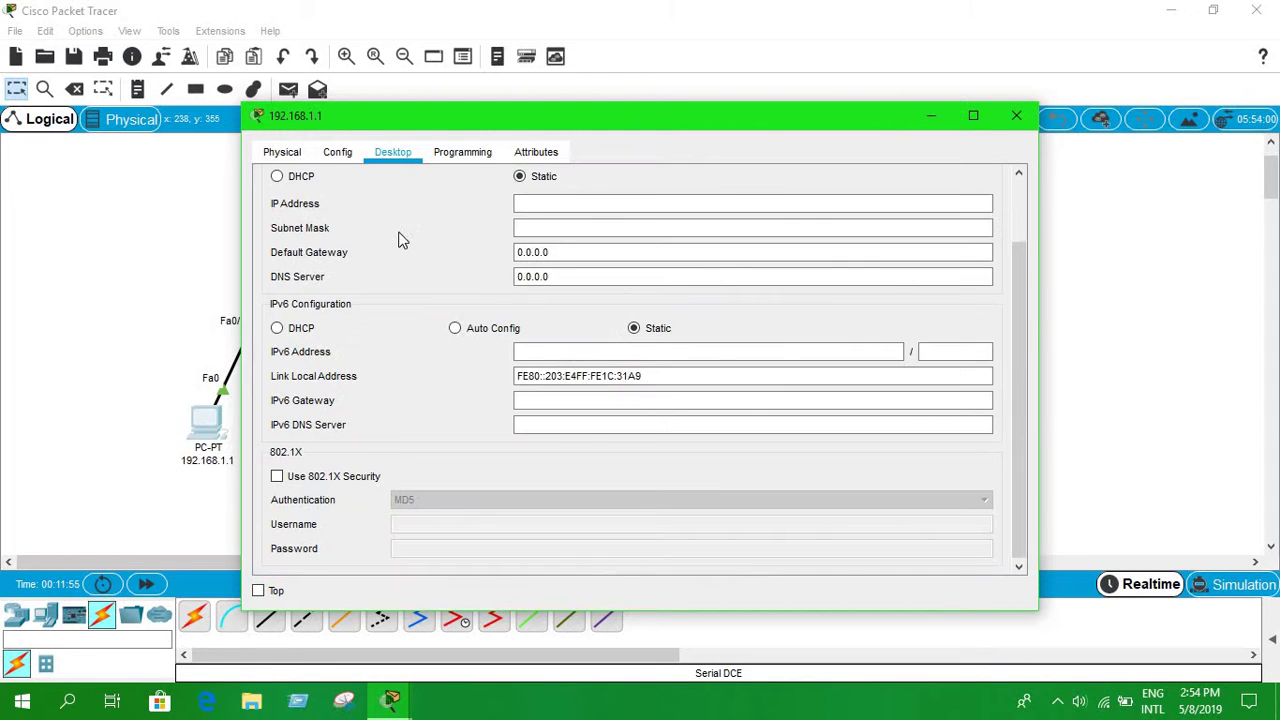
Copy the address from the first PC's workspace label and set its static IP address to 192.168.1.1.
left_click(523, 205)
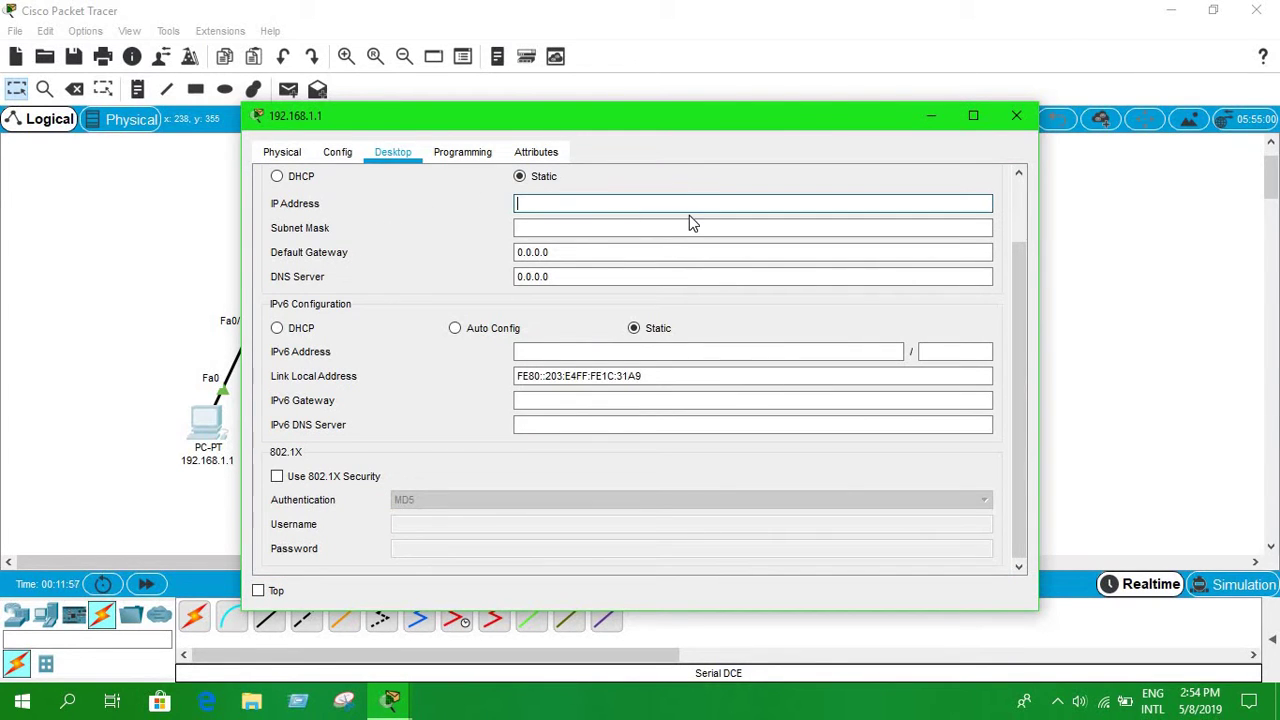
left_click_drag(697, 122, 940, 105)
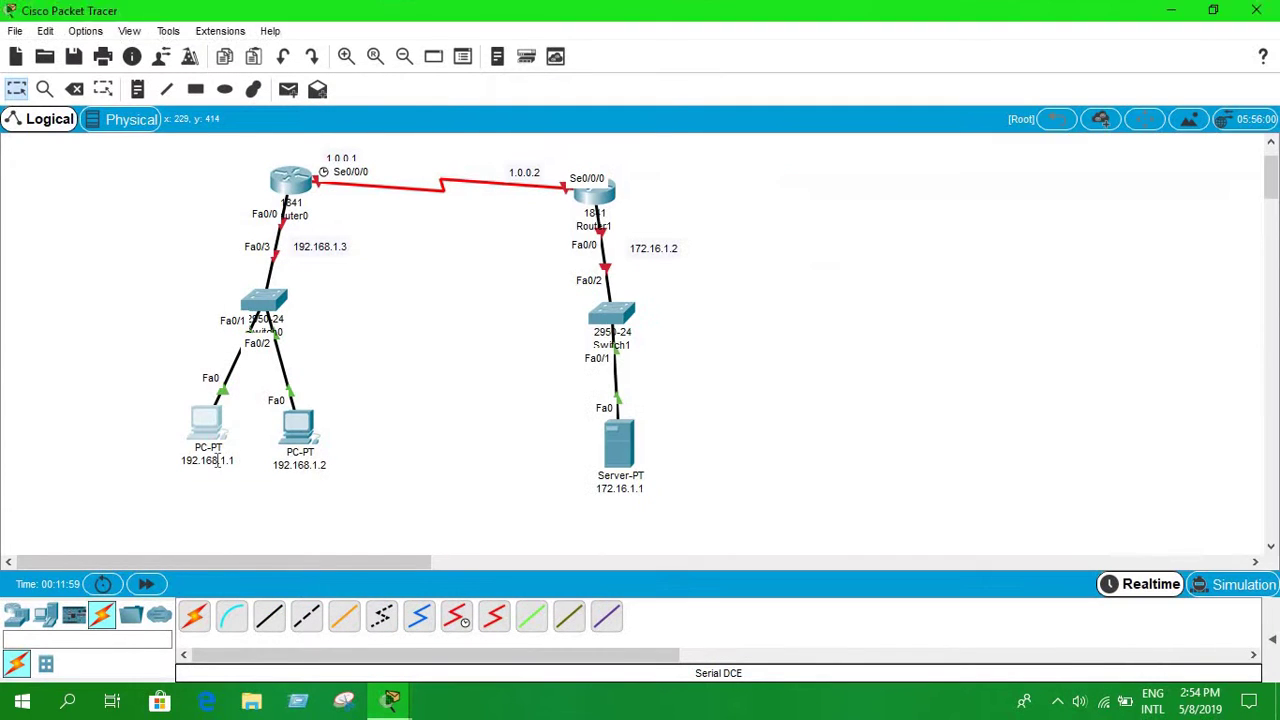
left_click(216, 461)
double_click(216, 461)
key("ctrl+c")
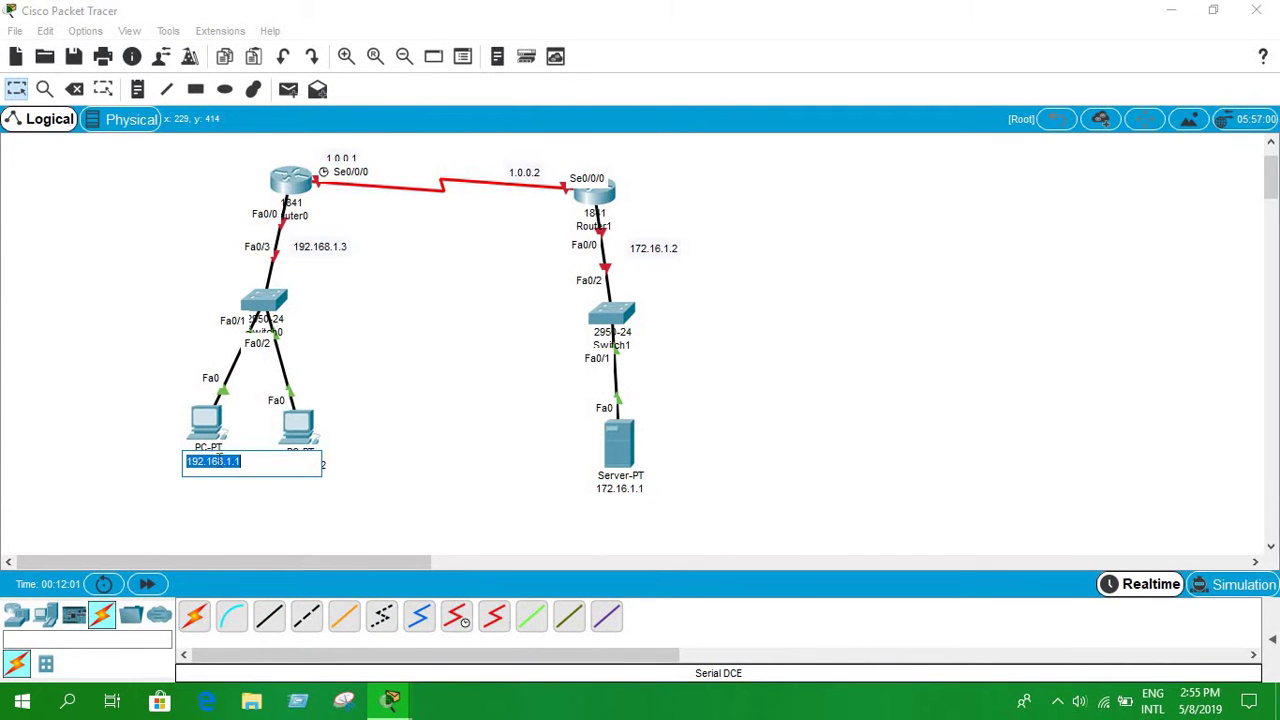
mouse_move(391, 710)
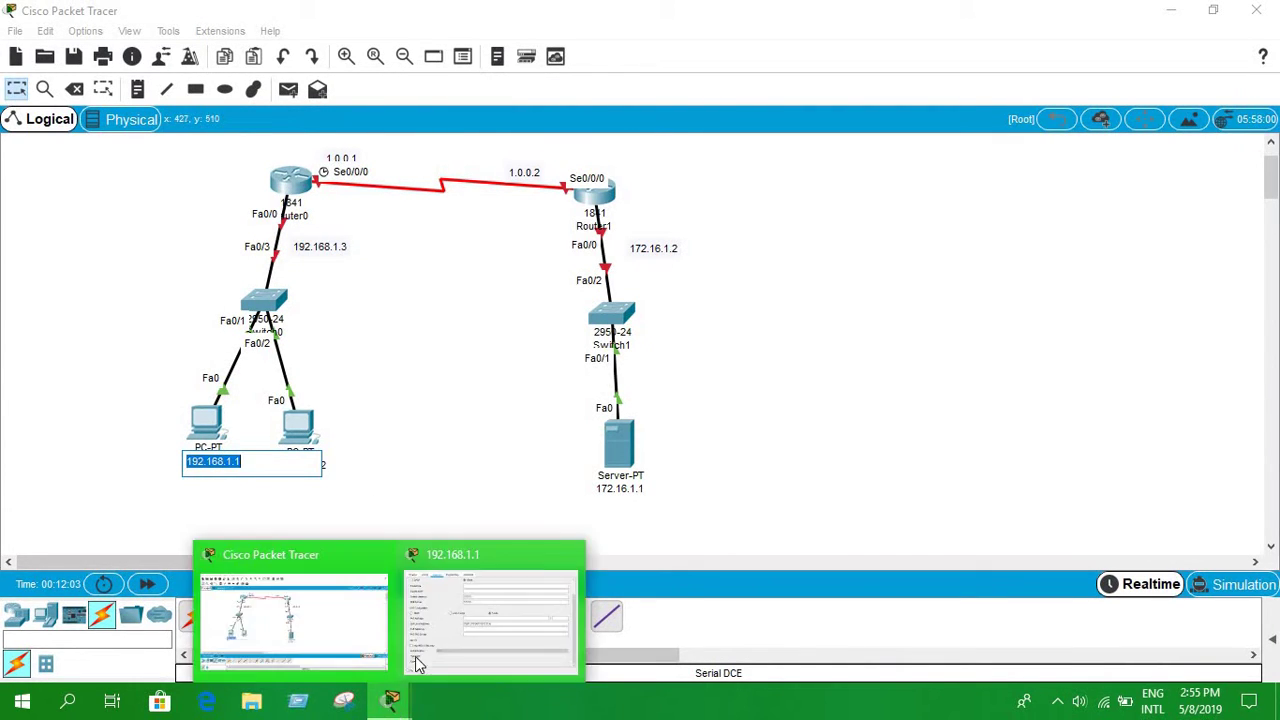
left_click(423, 600)
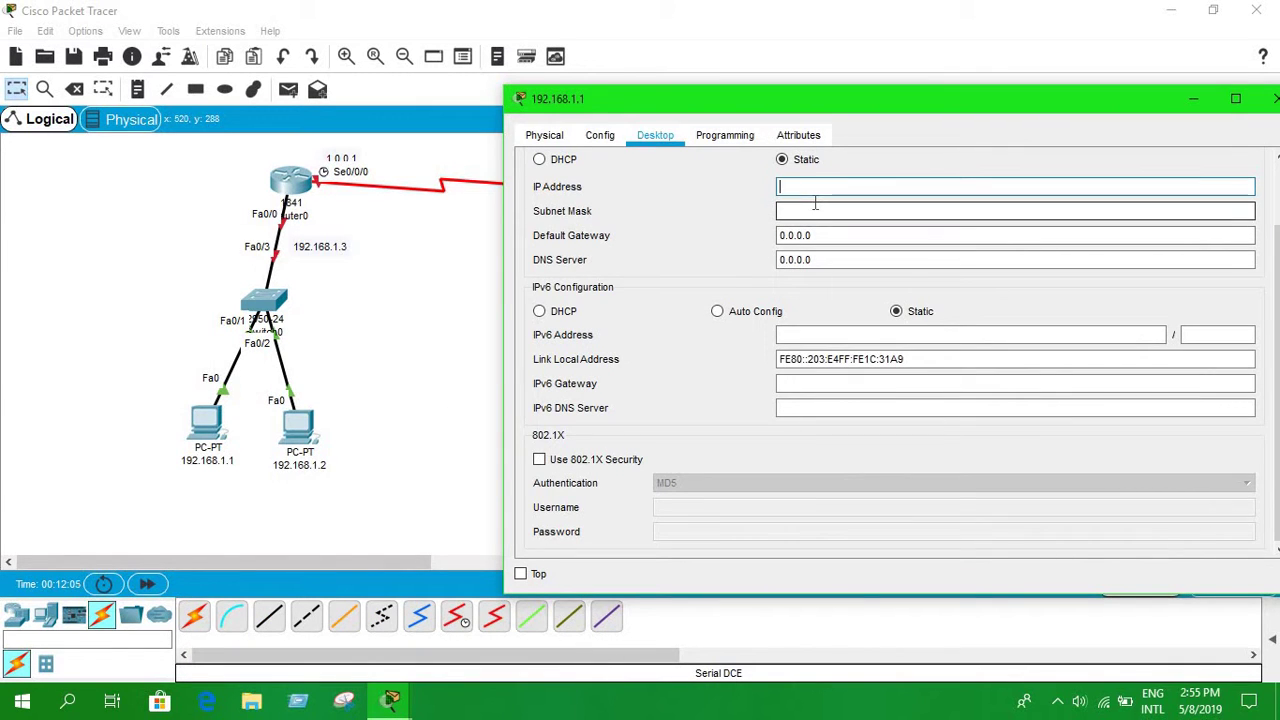
key("ctrl+v")
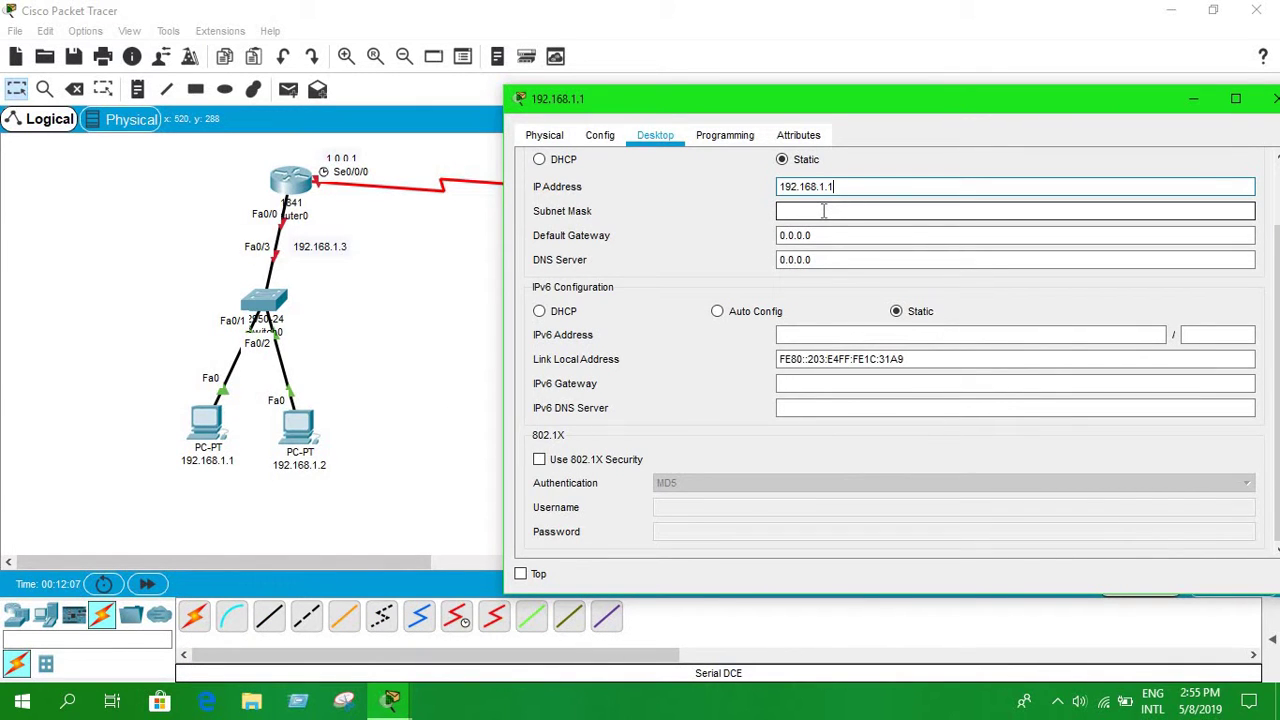
Fill in the subnet mask 255.255.255.0 and set the default gateway to 192.168.1.3 for this PC.
left_click(824, 211)
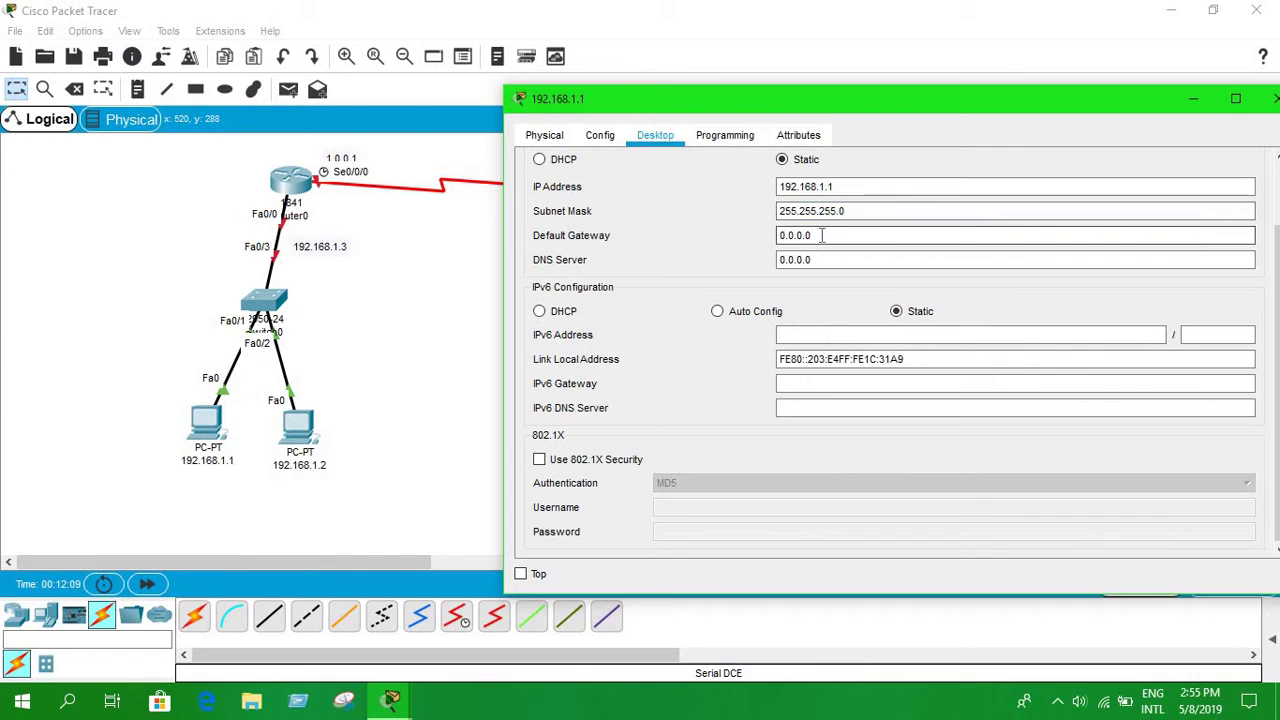
key("Tab")
key("ctrl+v")
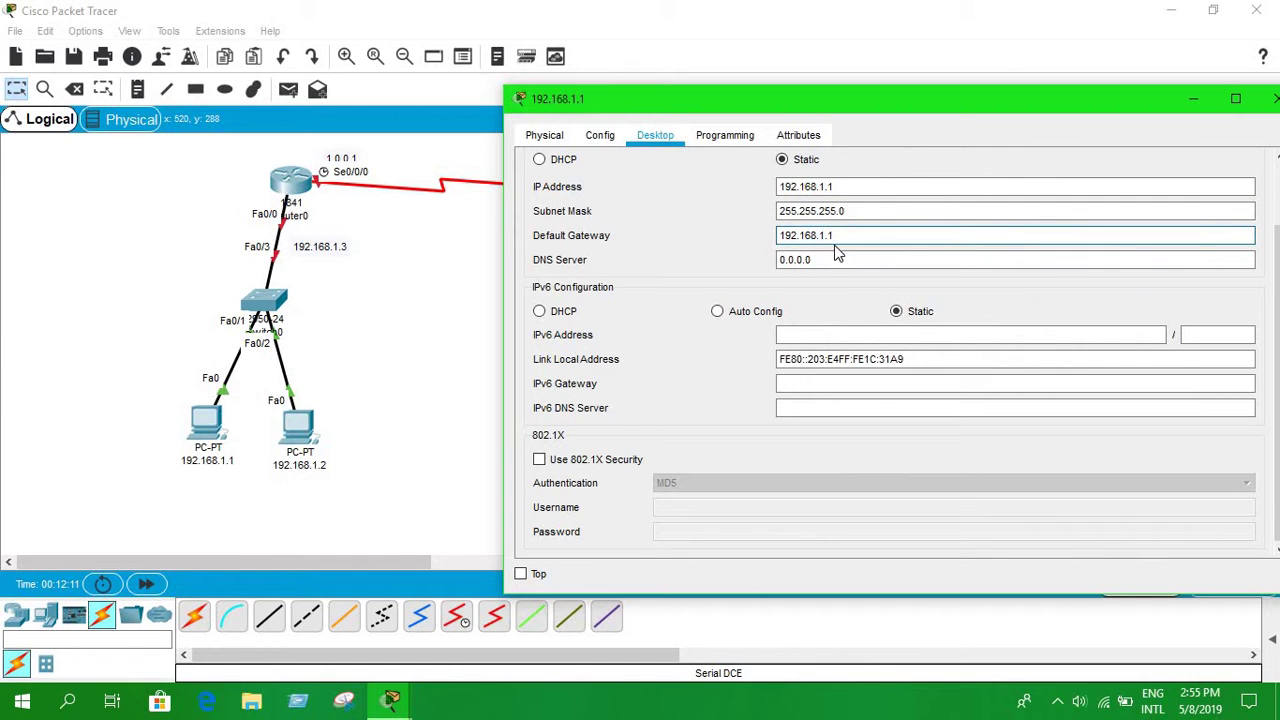
key("BackSpace")
type("3")
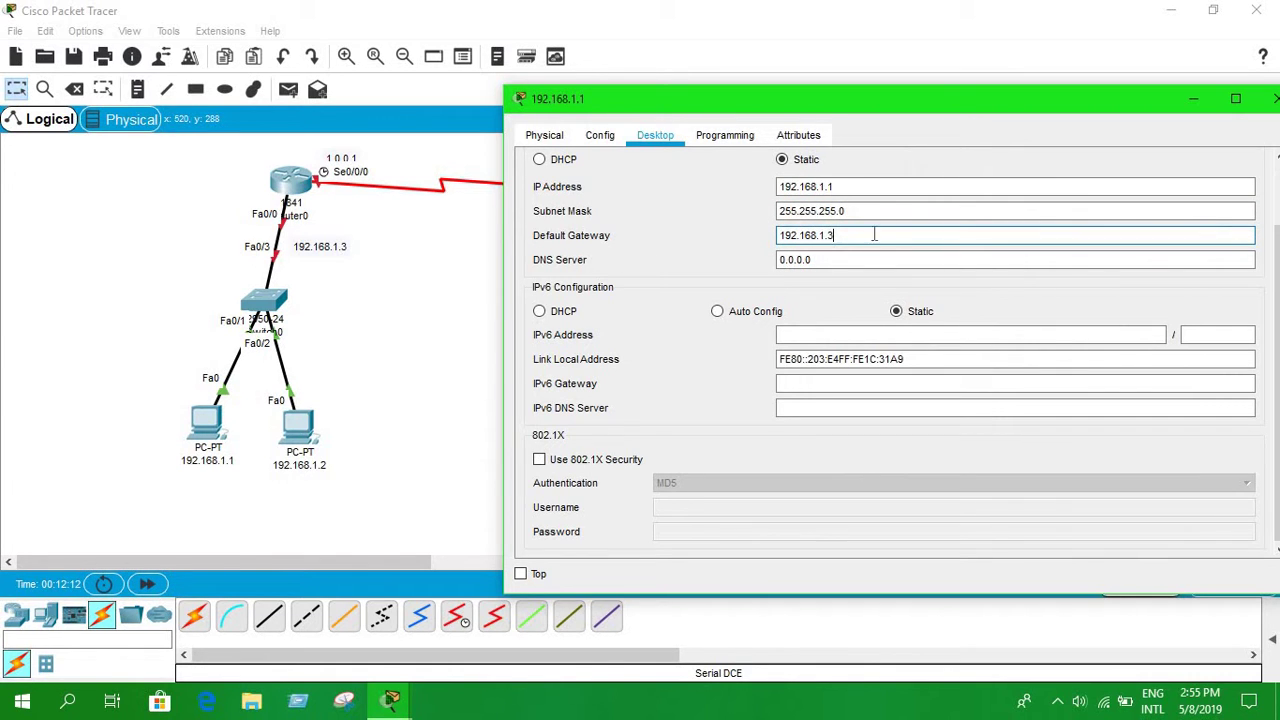
Open the IP Configuration utility of the PC labelled 192.168.1.2 and set its static IP address to 192.168.1.2.
left_click(1274, 108)
left_click(298, 425)
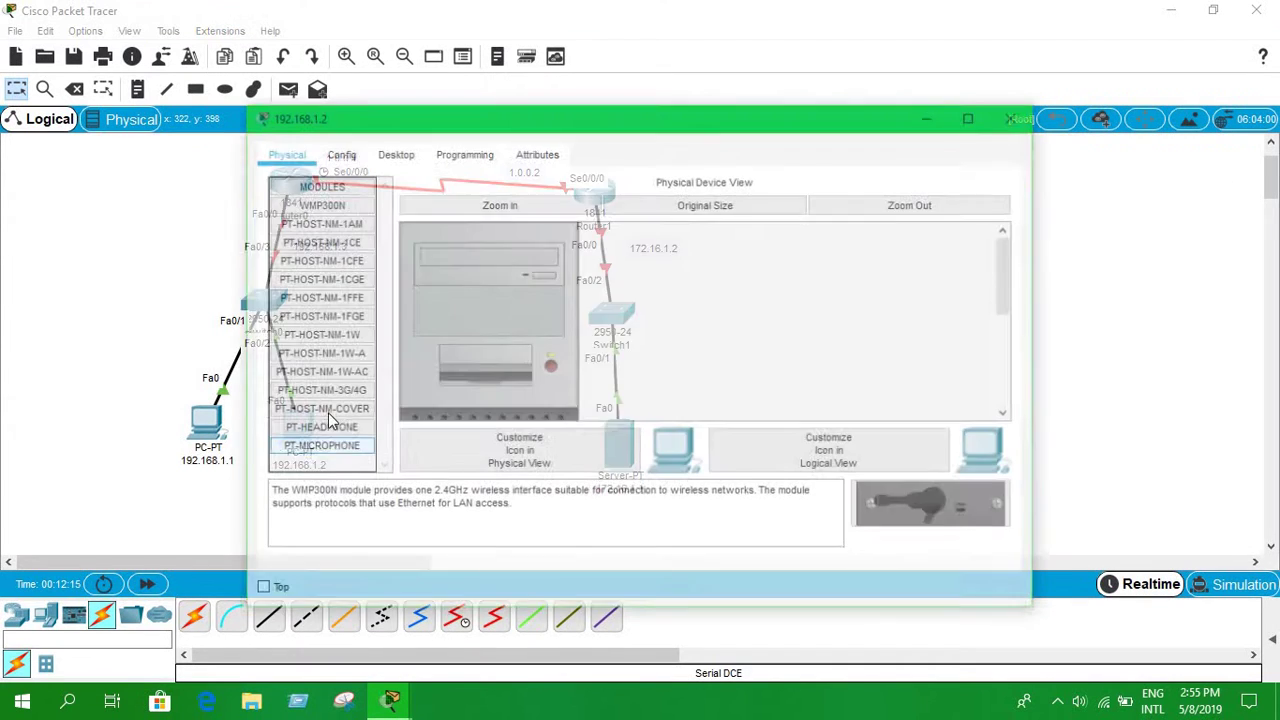
left_click(392, 152)
left_click(340, 218)
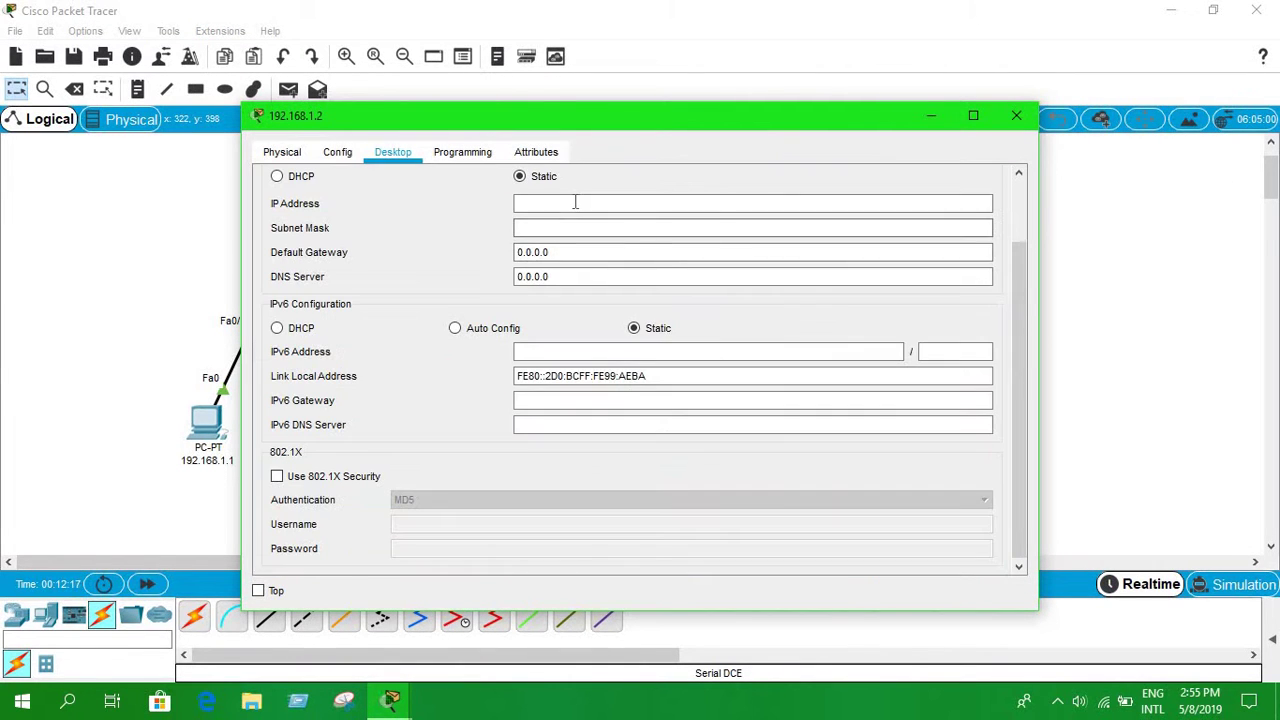
left_click(569, 205)
type("192.168.1.")
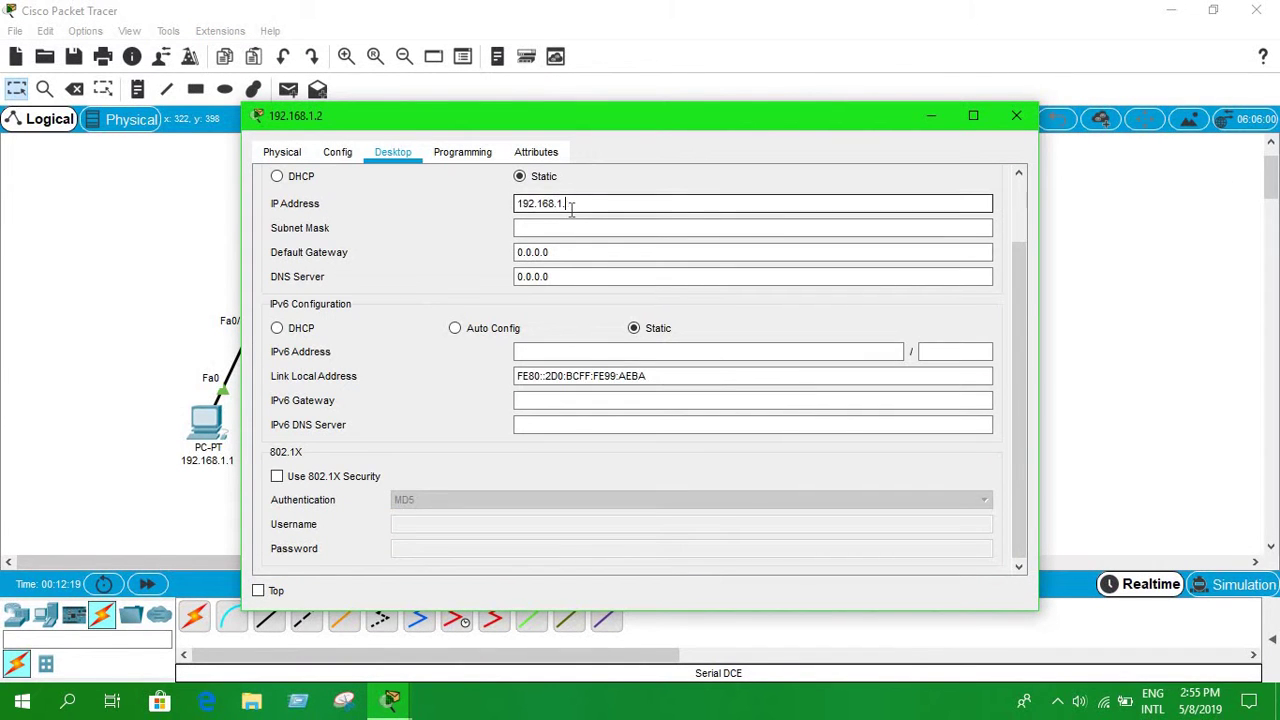
type("12")
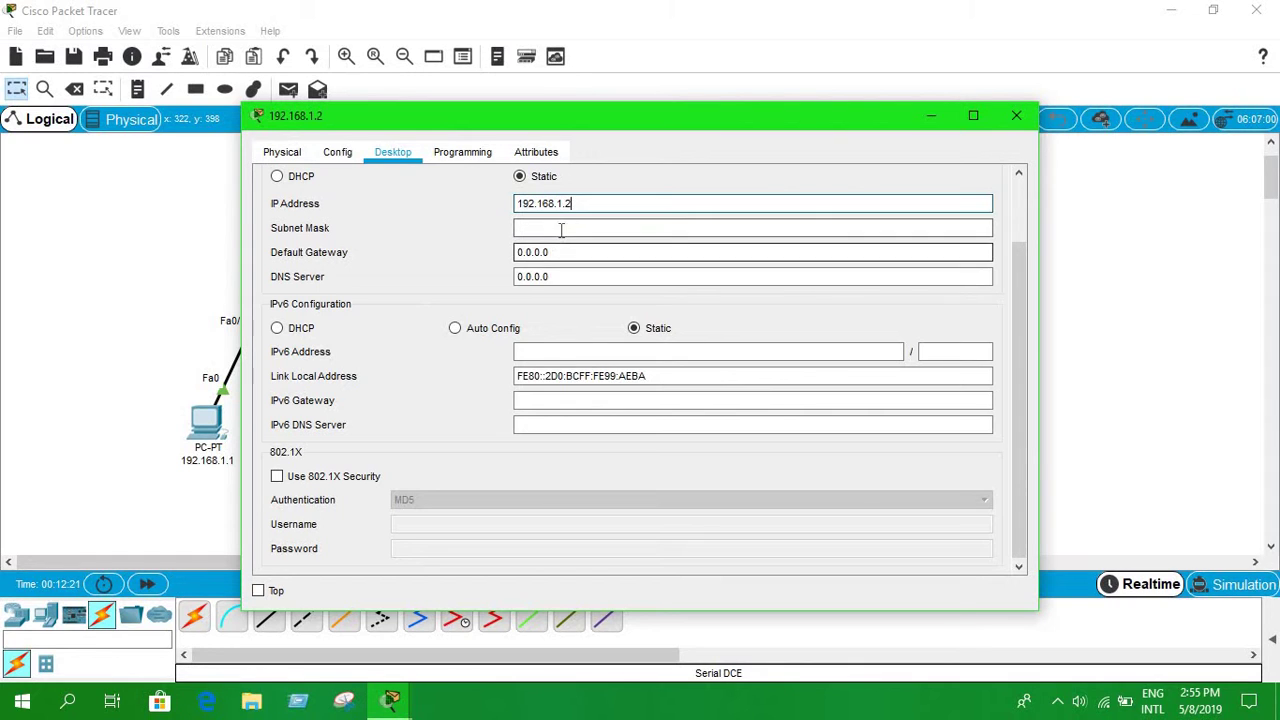
Fill in the subnet mask 255.255.255.0, set the default gateway to 192.168.1.3, and close this PC's window.
left_click(561, 228)
key("Tab")
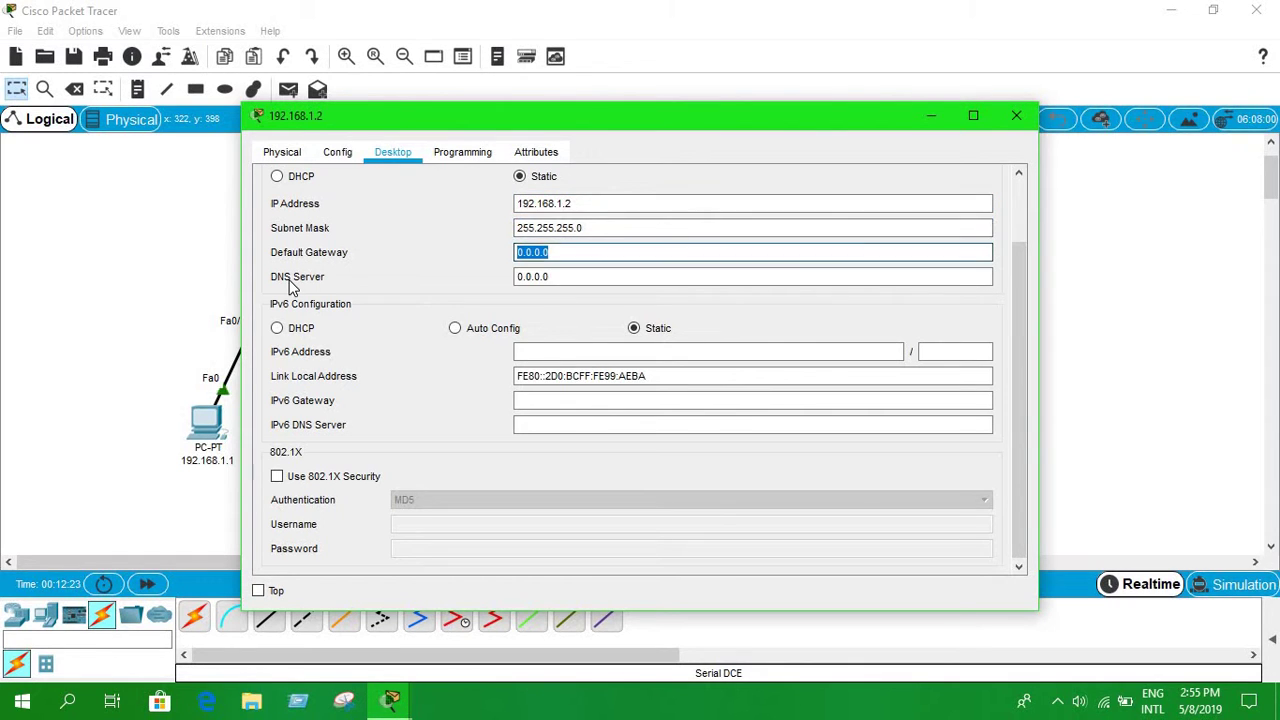
type("192.168.1.13")
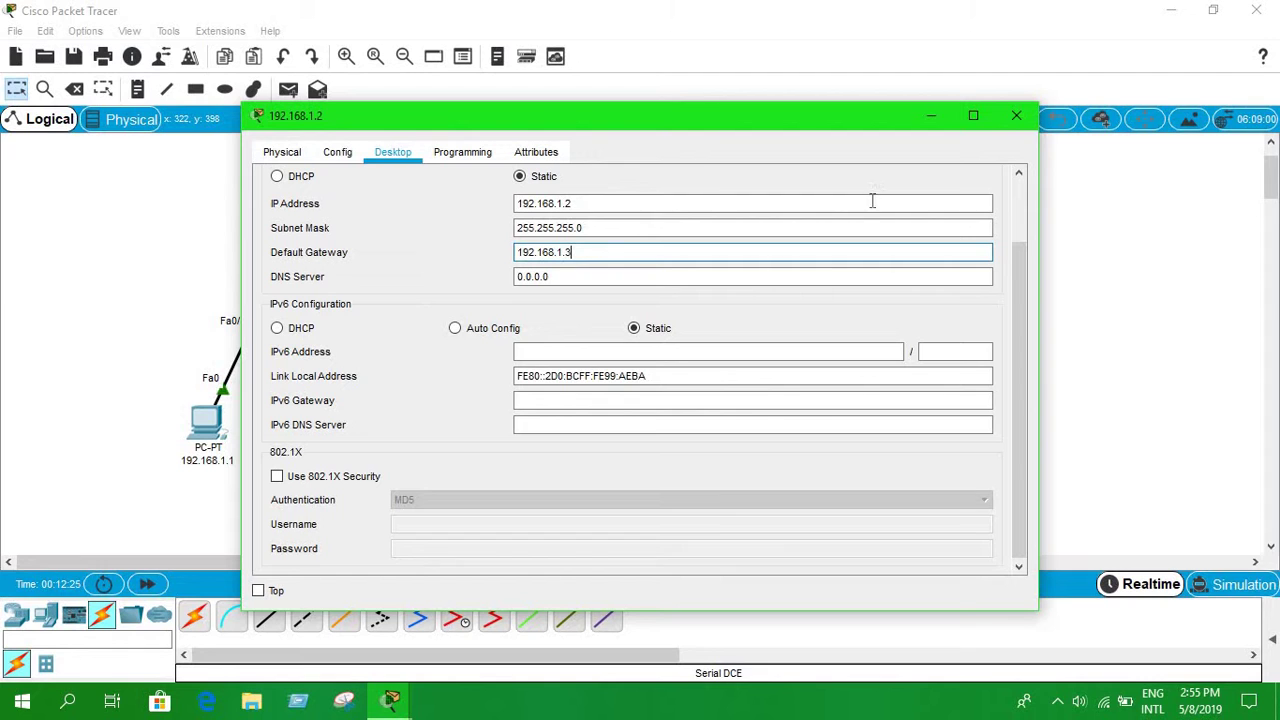
left_click(1016, 116)
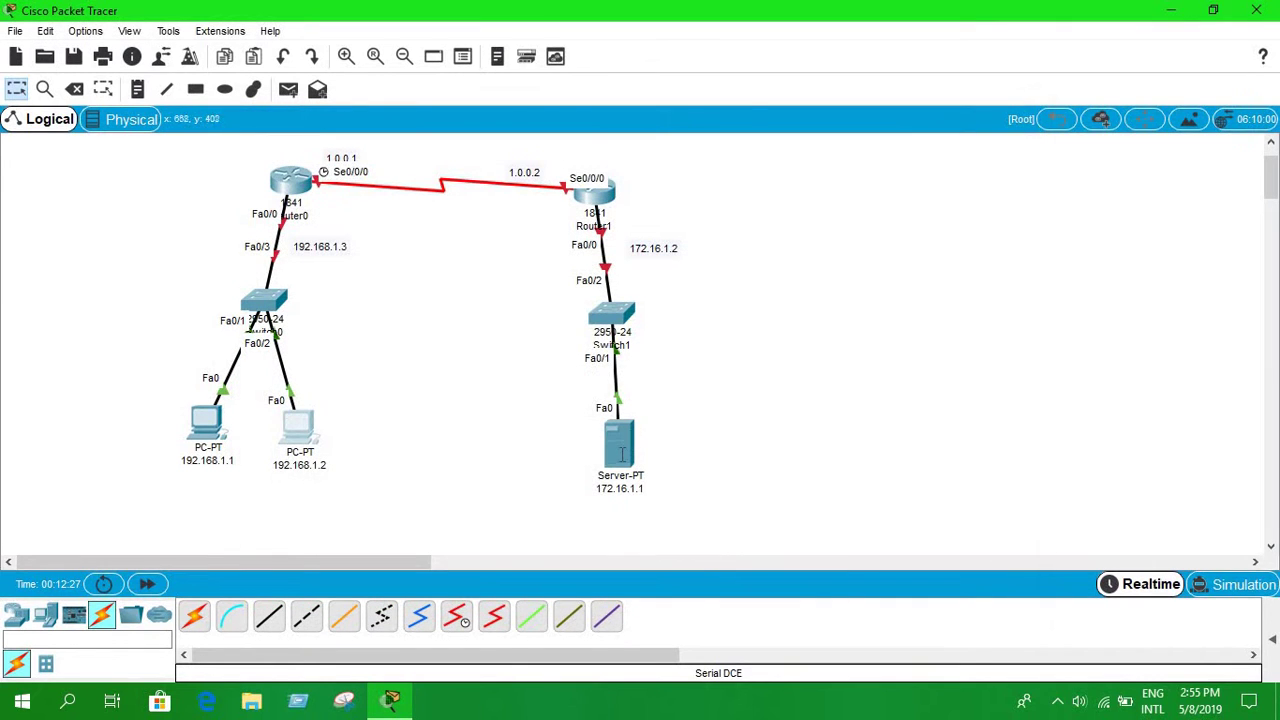
Open the IP Configuration utility of the server labelled 172.16.1.1.
left_click(626, 490)
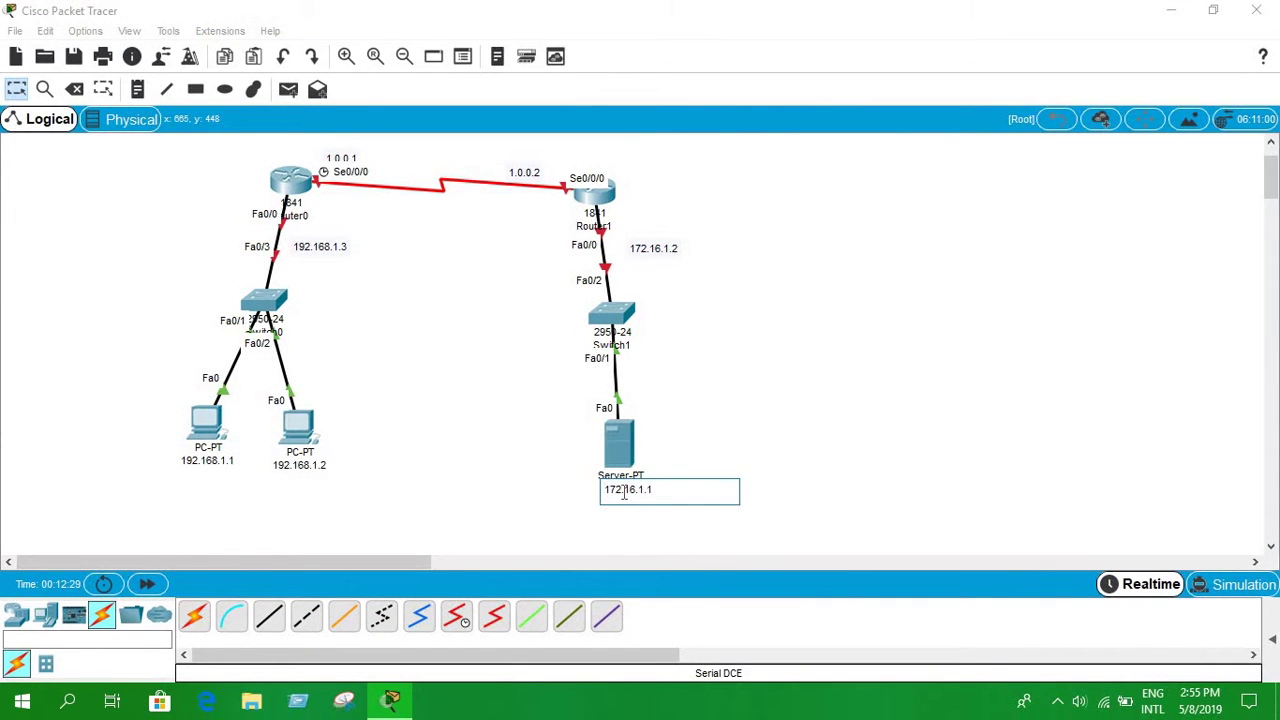
double_click(626, 490)
left_click(606, 455)
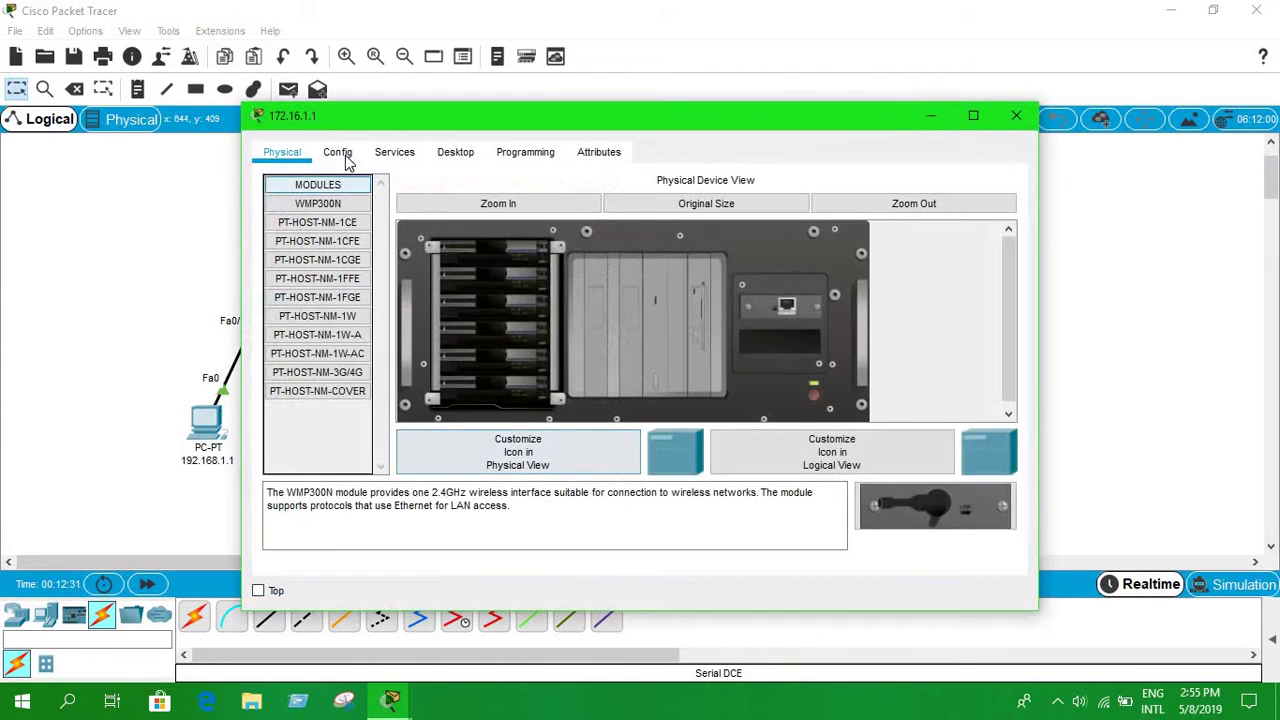
left_click(338, 153)
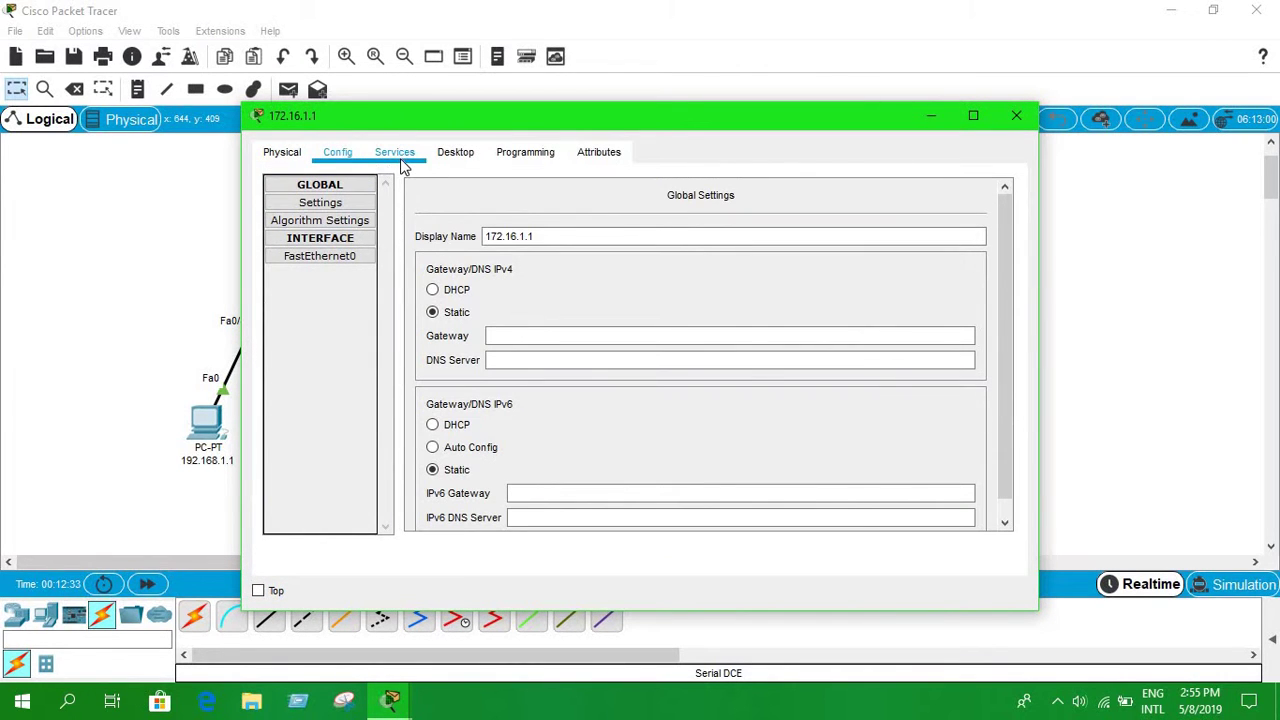
left_click(450, 158)
left_click(328, 230)
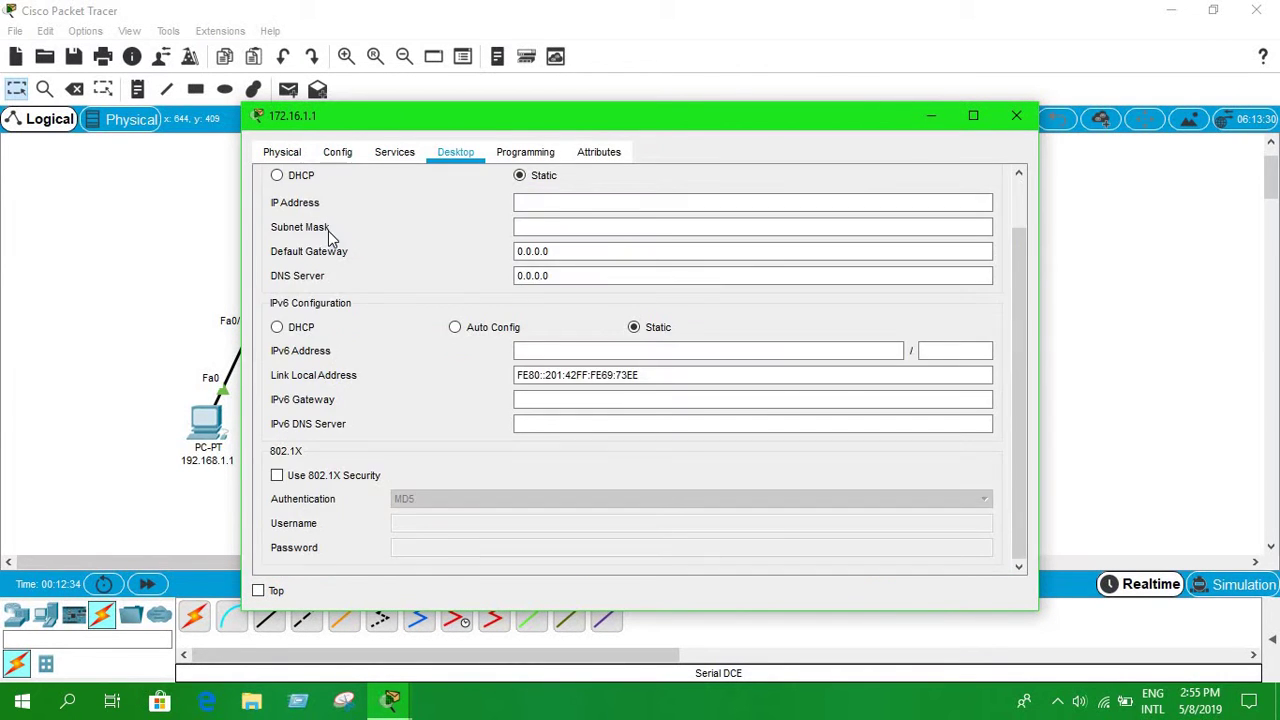
Give the server the static IP address 172.16.1.1, subnet mask 255.255.0.0 and default gateway 172.16.1.2, and close its window.
left_click(557, 203)
type("172.16.1.1")
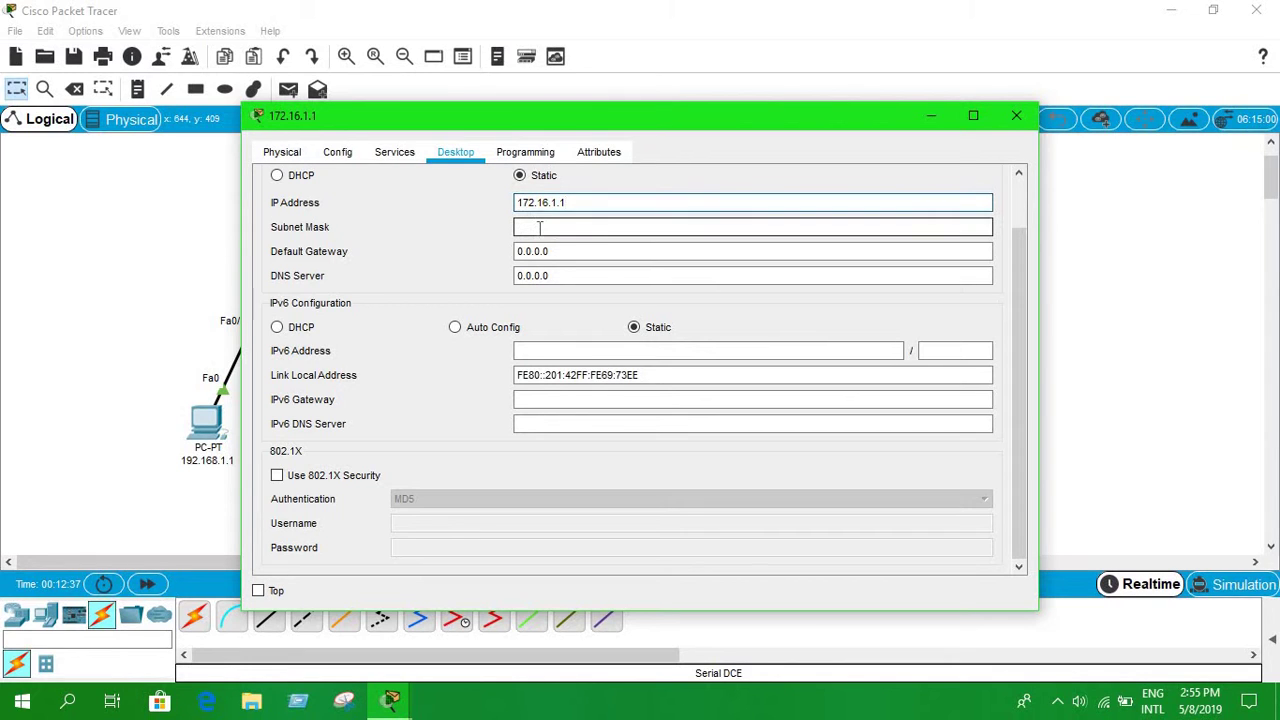
left_click(541, 228)
left_click(531, 251)
double_click(531, 251)
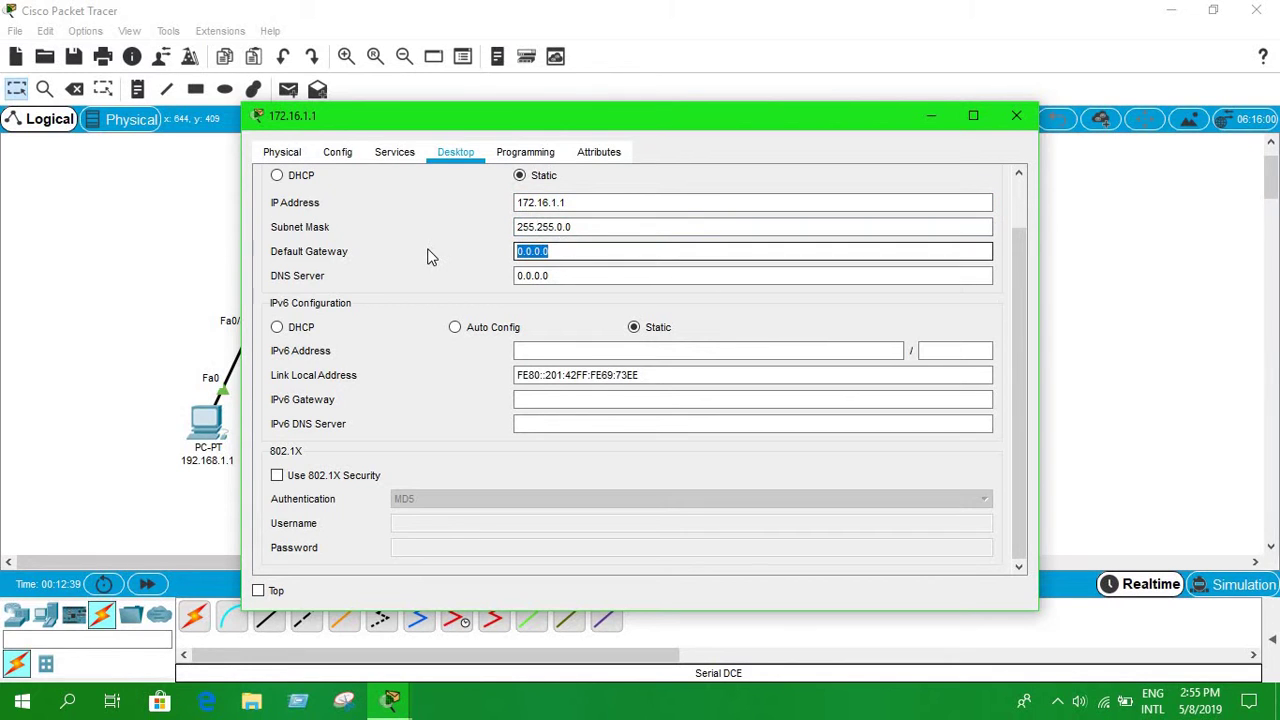
type("172.16.1.12")
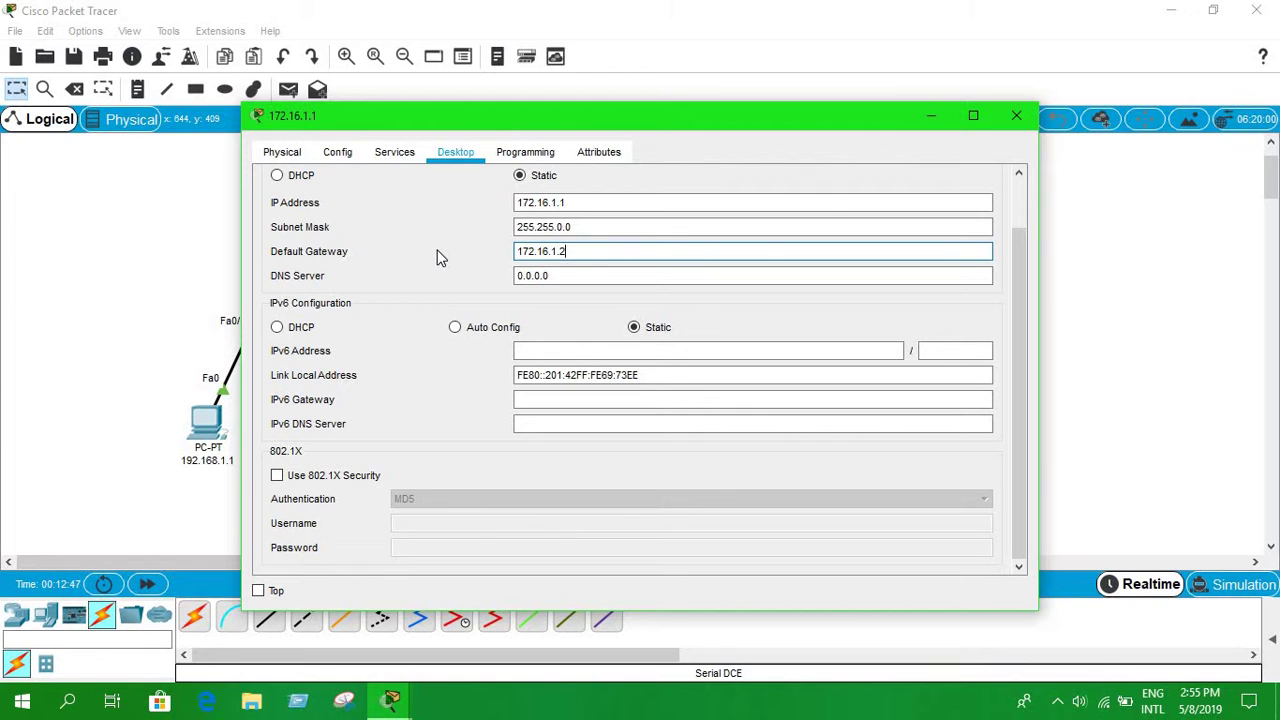
left_click_drag(547, 109, 716, 112)
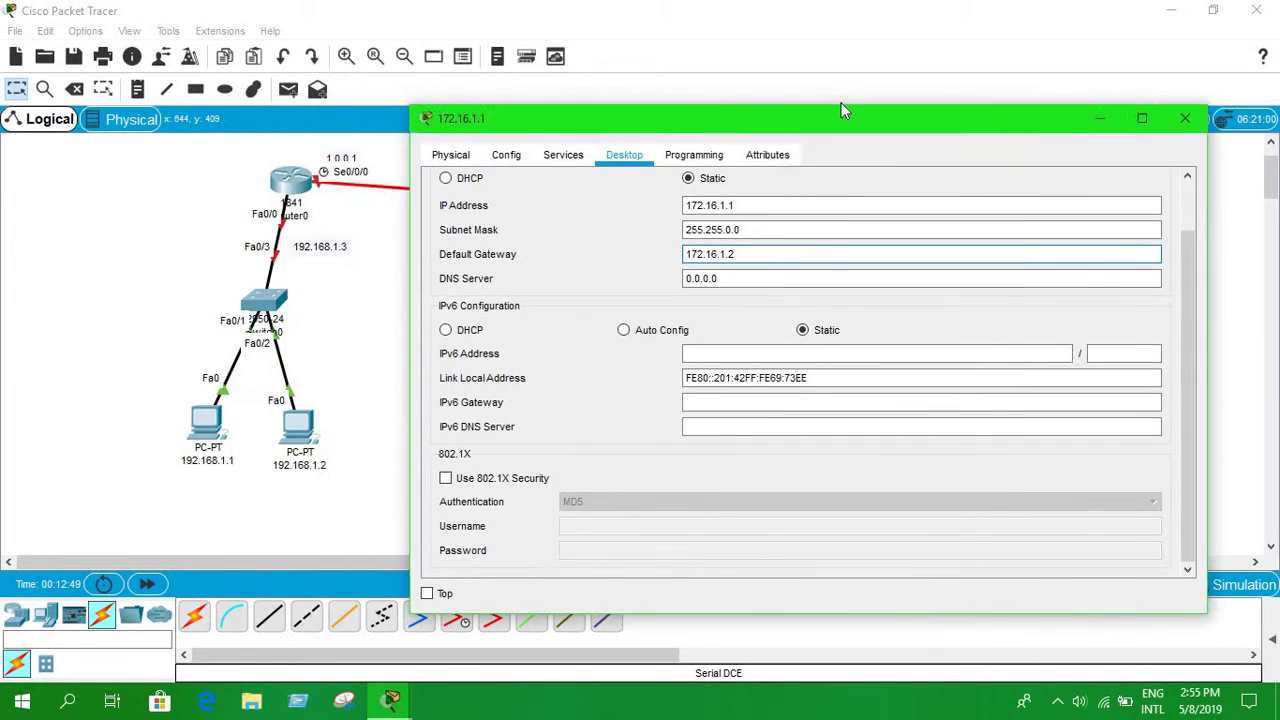
left_click_drag(841, 110, 963, 99)
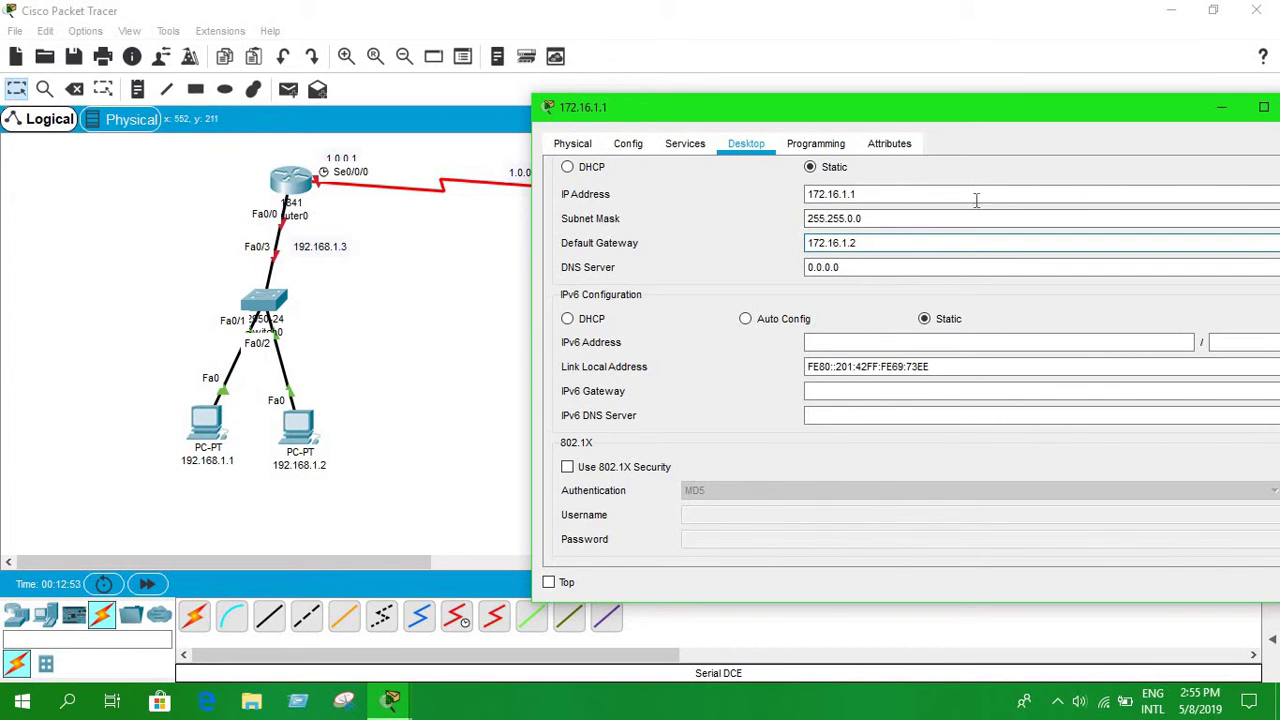
left_click_drag(965, 112, 478, 166)
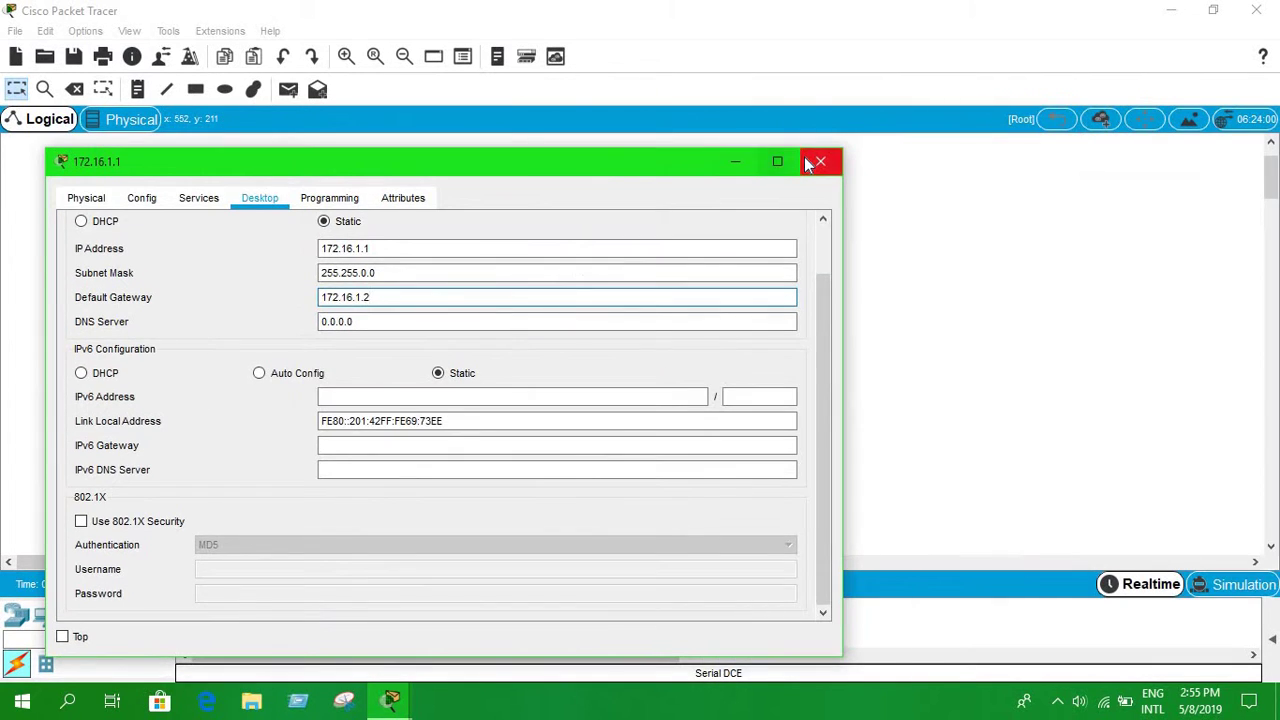
left_click(818, 162)
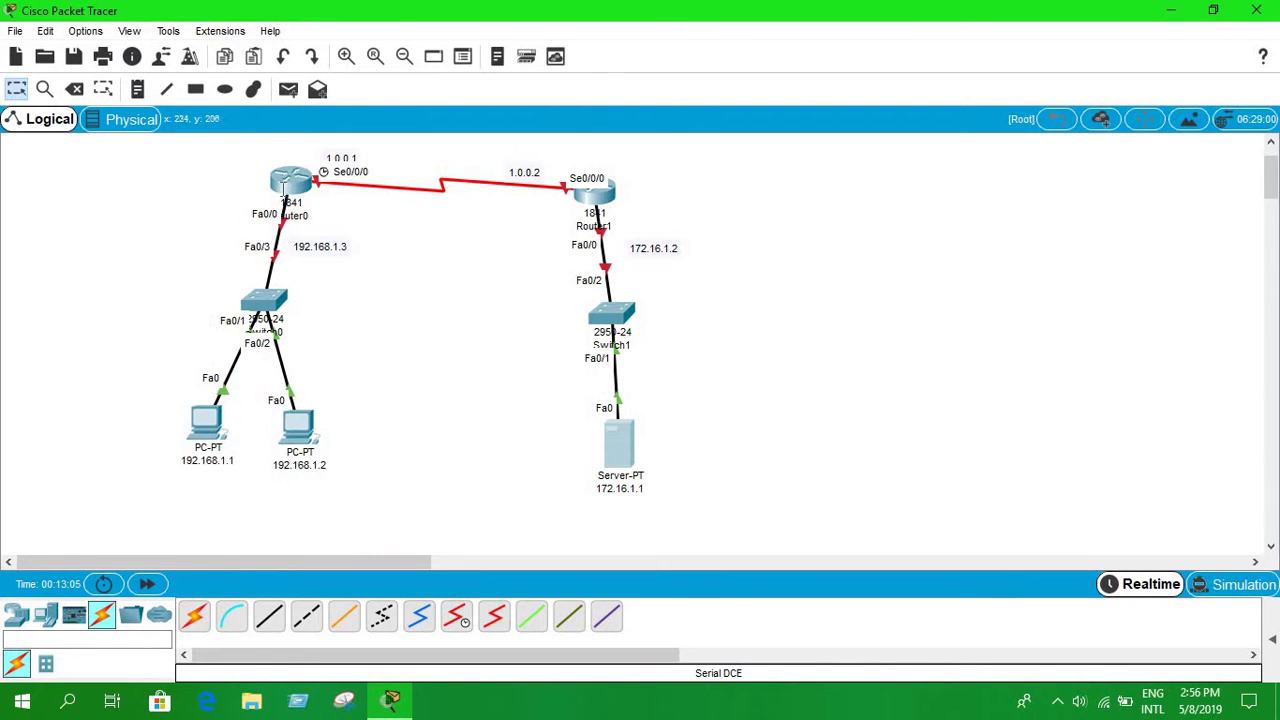
Open Router0's command line interface and answer n to the initial configuration dialog to reach the user prompt.
left_click(292, 184)
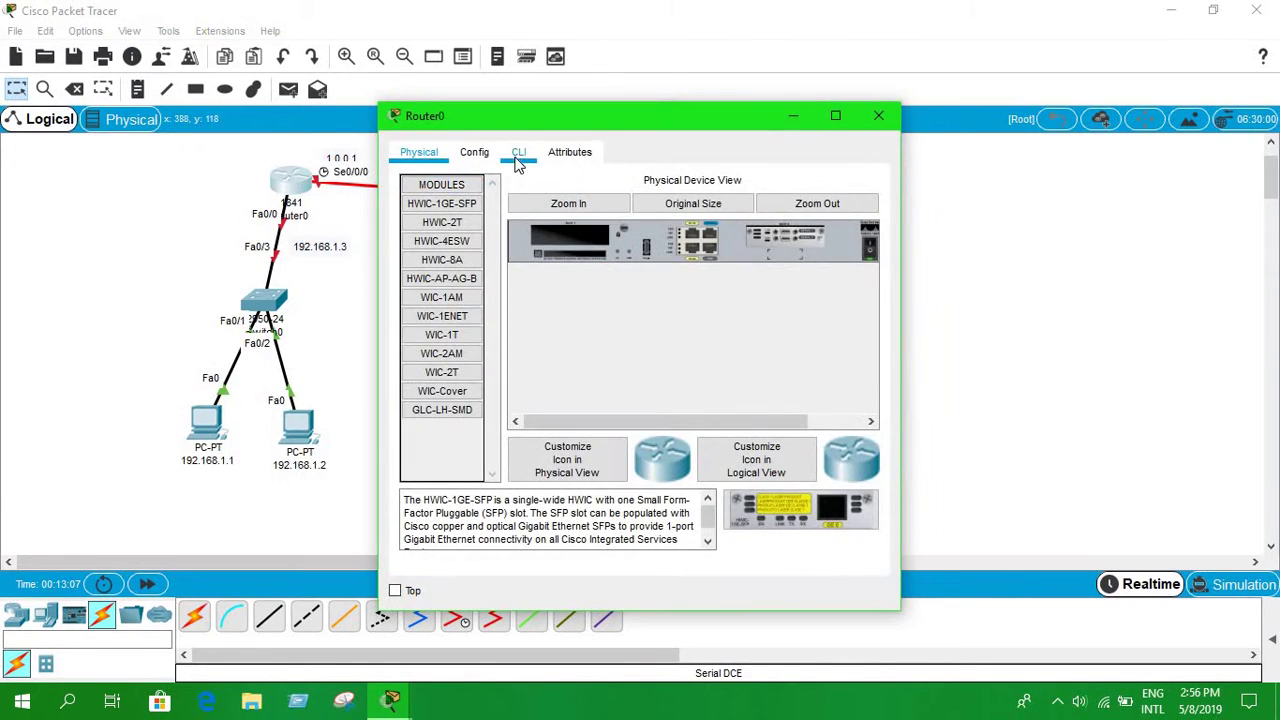
left_click(518, 160)
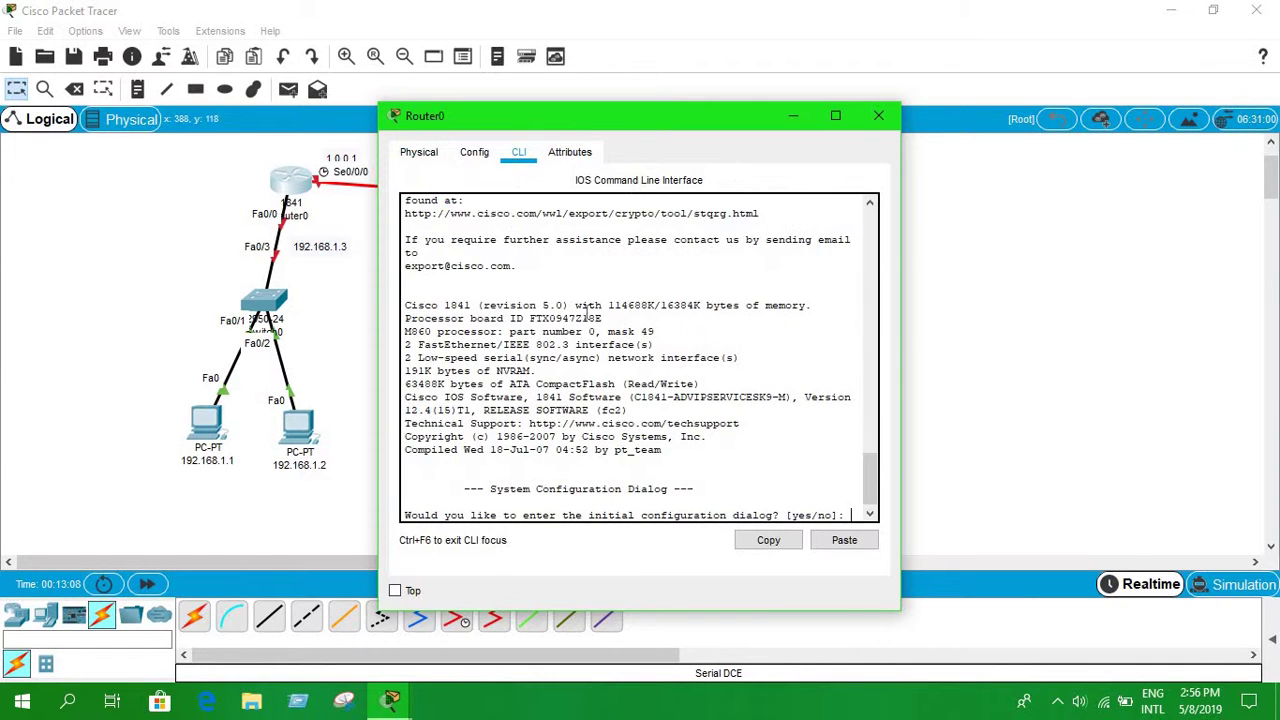
type("n")
key("Return")
key("Return")
key("Return")
key("Return")
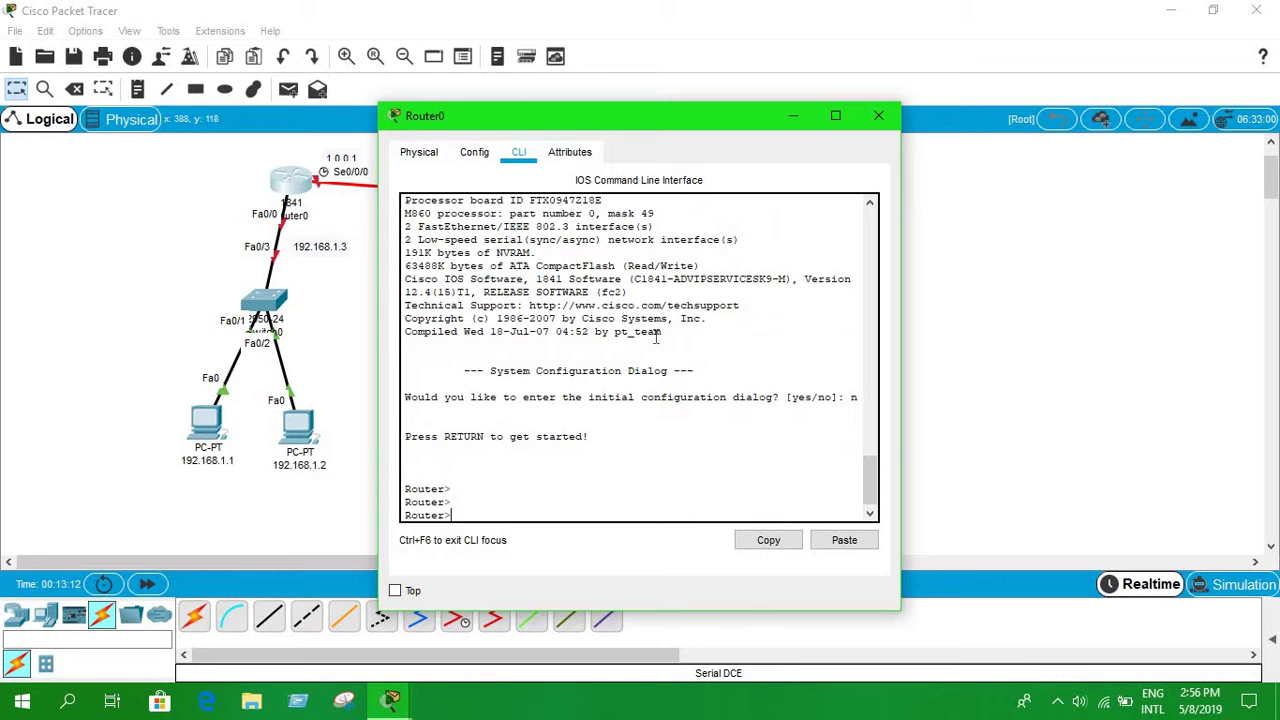
Enter privileged mode with en and global configuration mode with conf t on Router0.
type("en")
key("Return")
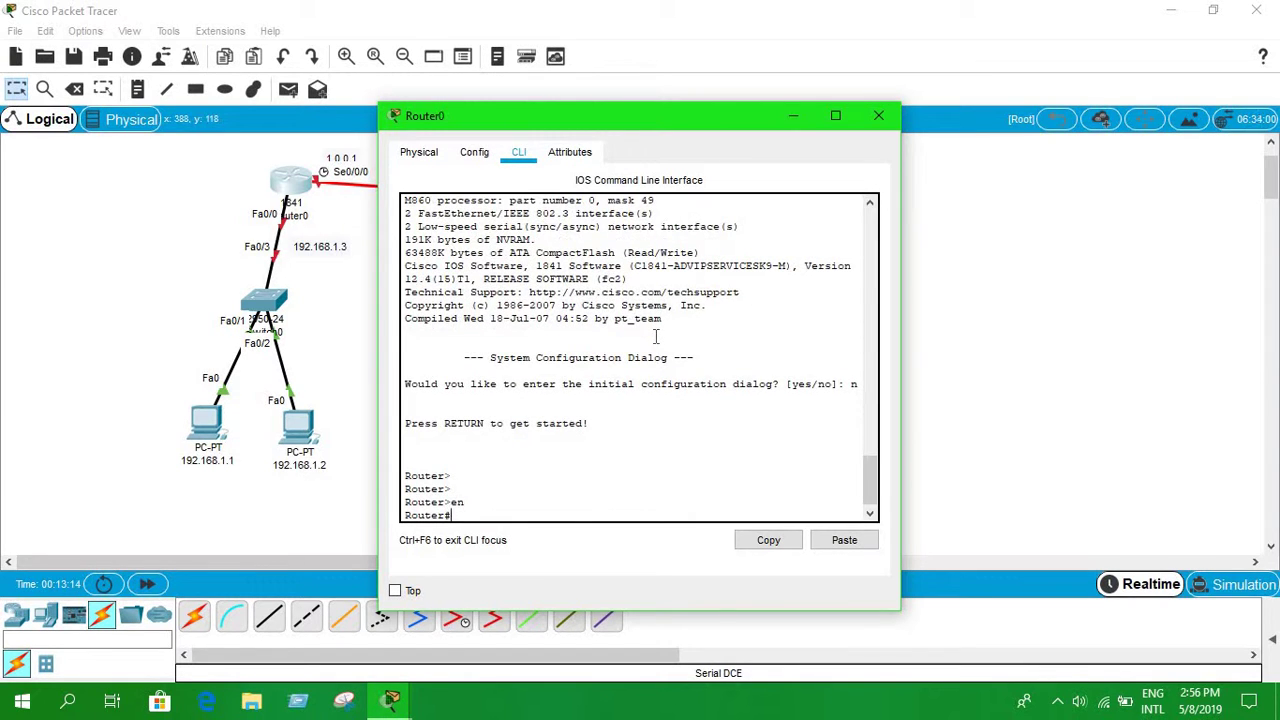
type("conf t")
key("Return")
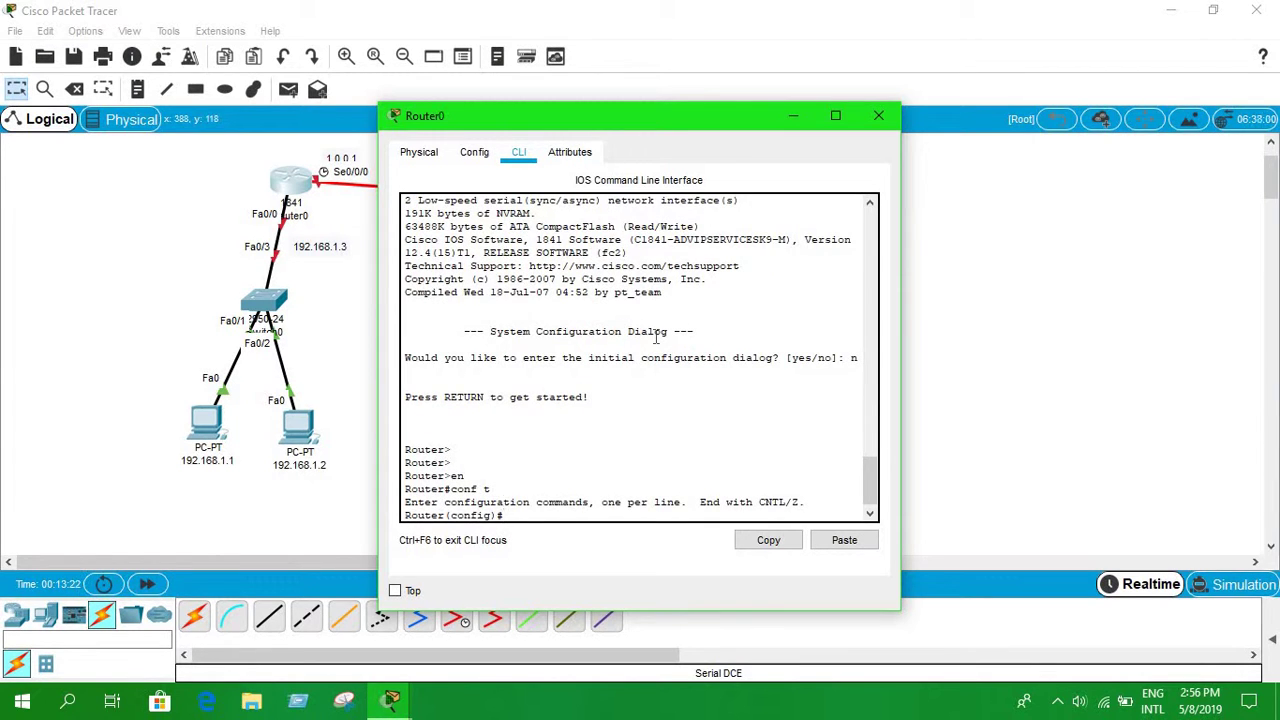
Check Router0's LAN port in the topology and enter its interface configuration with int fa0/0.
type("int fa0/0")
left_click(256, 222)
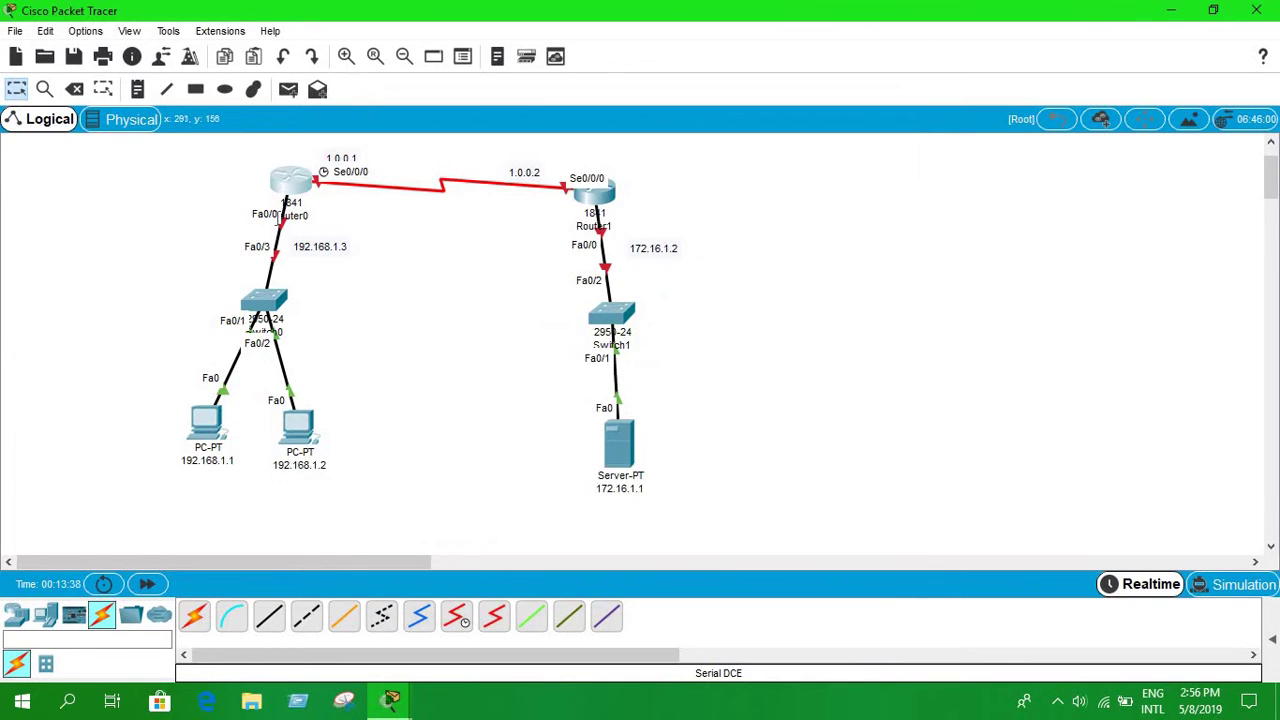
mouse_move(388, 695)
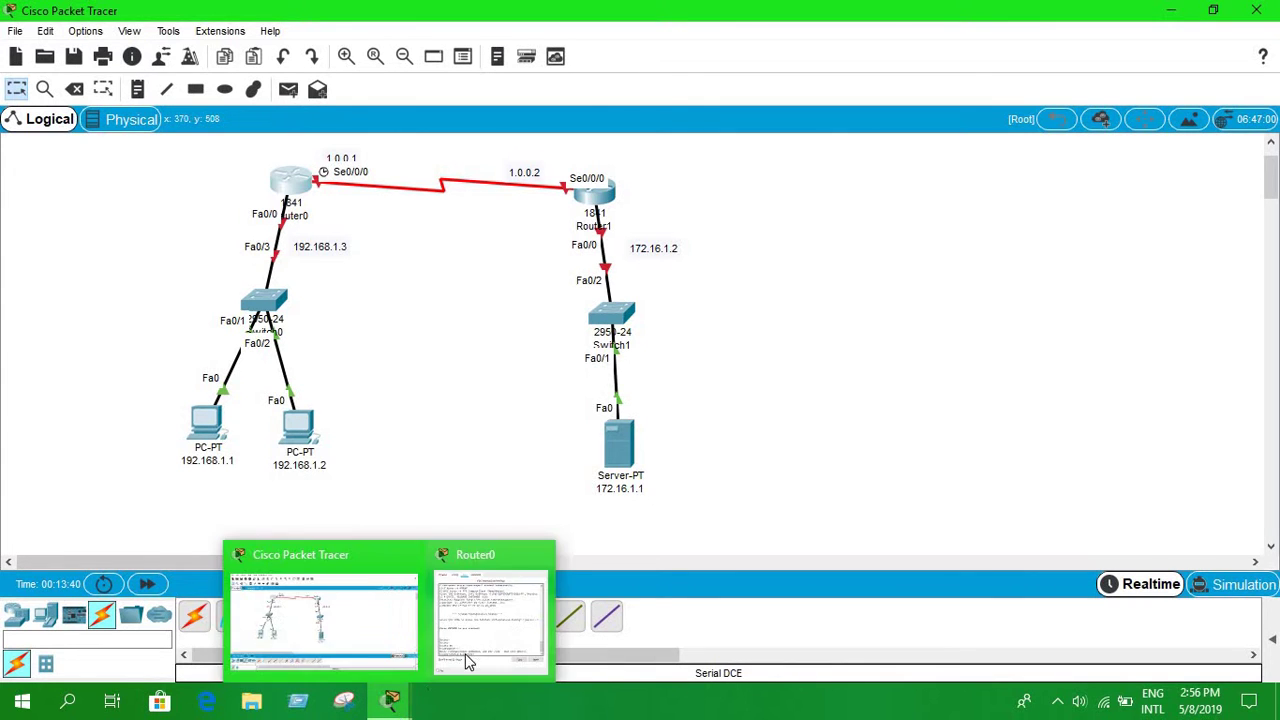
left_click(503, 614)
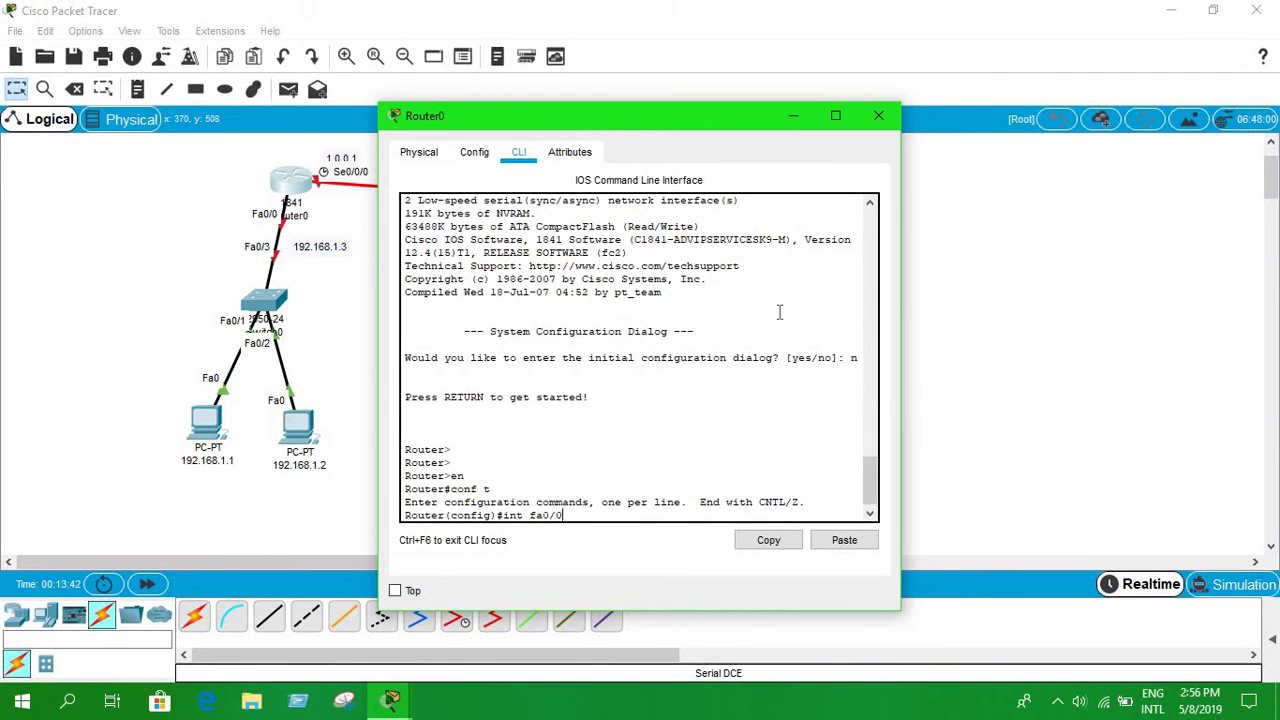
key("Return")
Assign the IP address 192.168.1.2 with mask 255.255.255.0 to Router0's fa0/0 interface using ip add.
type("ip add")
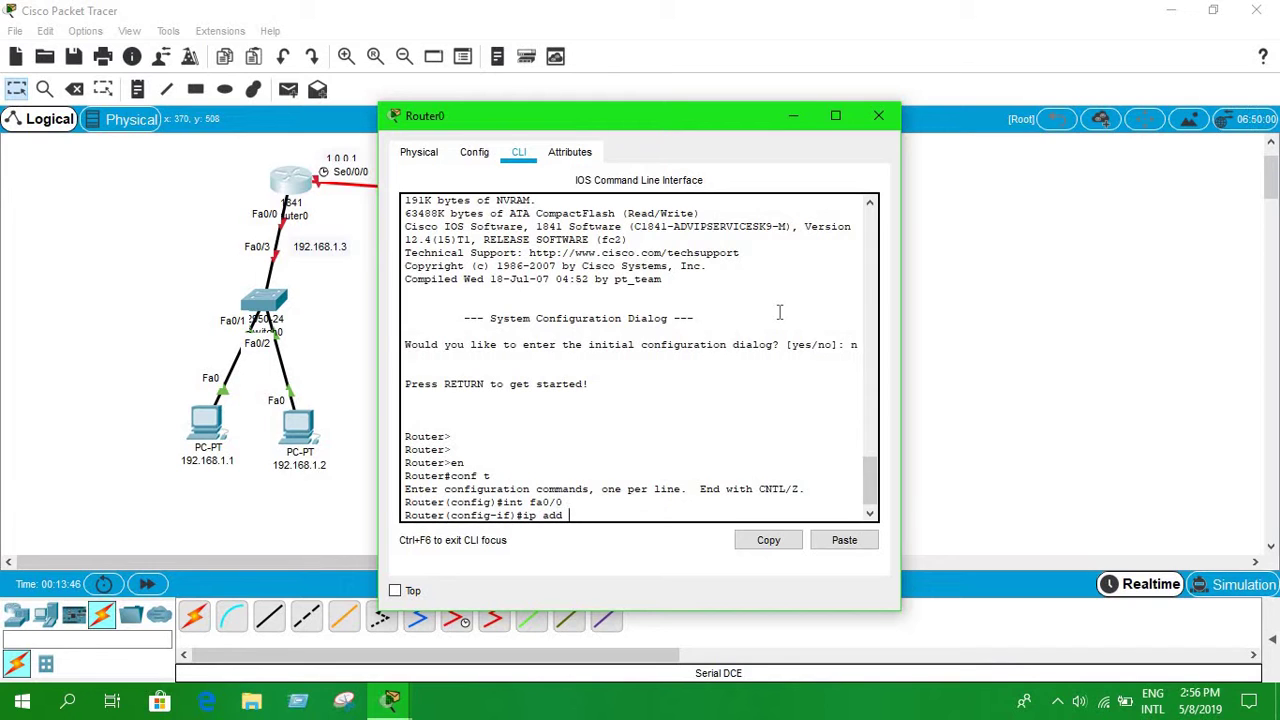
type(" 192,192.1")
type("68")
type(".1.2 255.255.255")
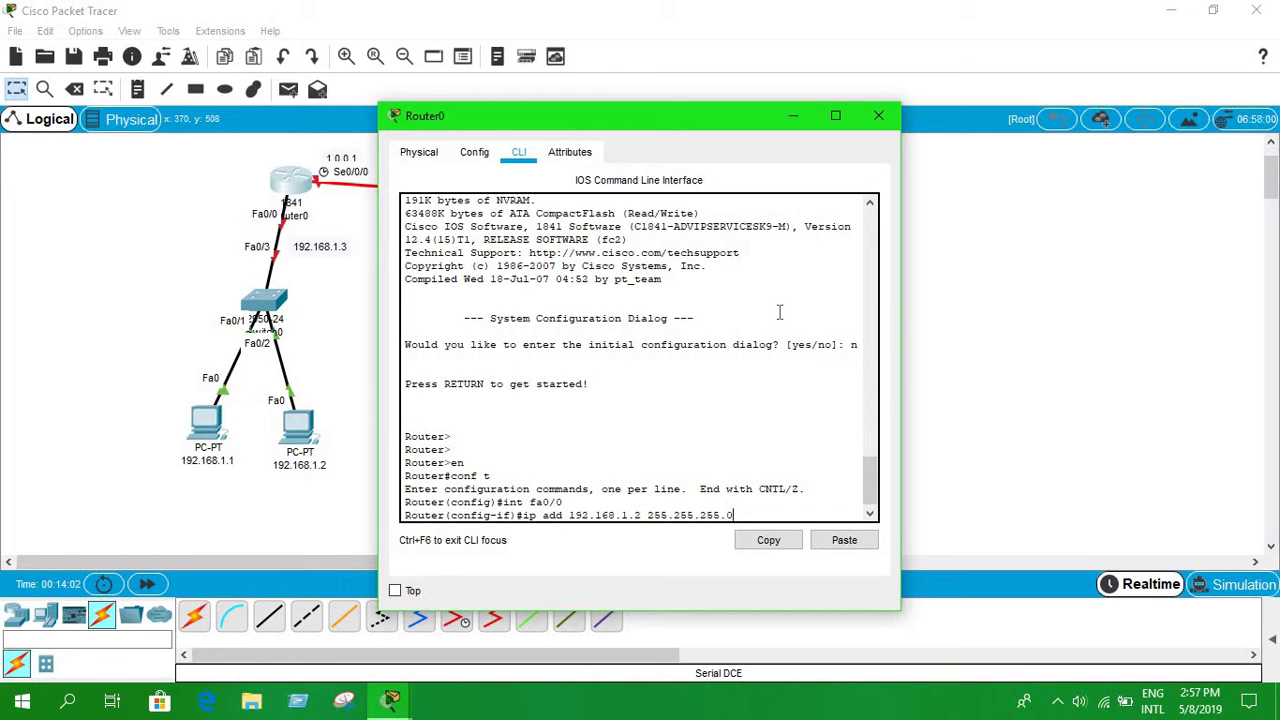
type(".0")
key("Return")
Enable the fa0/0 interface with no shut and exit to global configuration mode.
type("no")
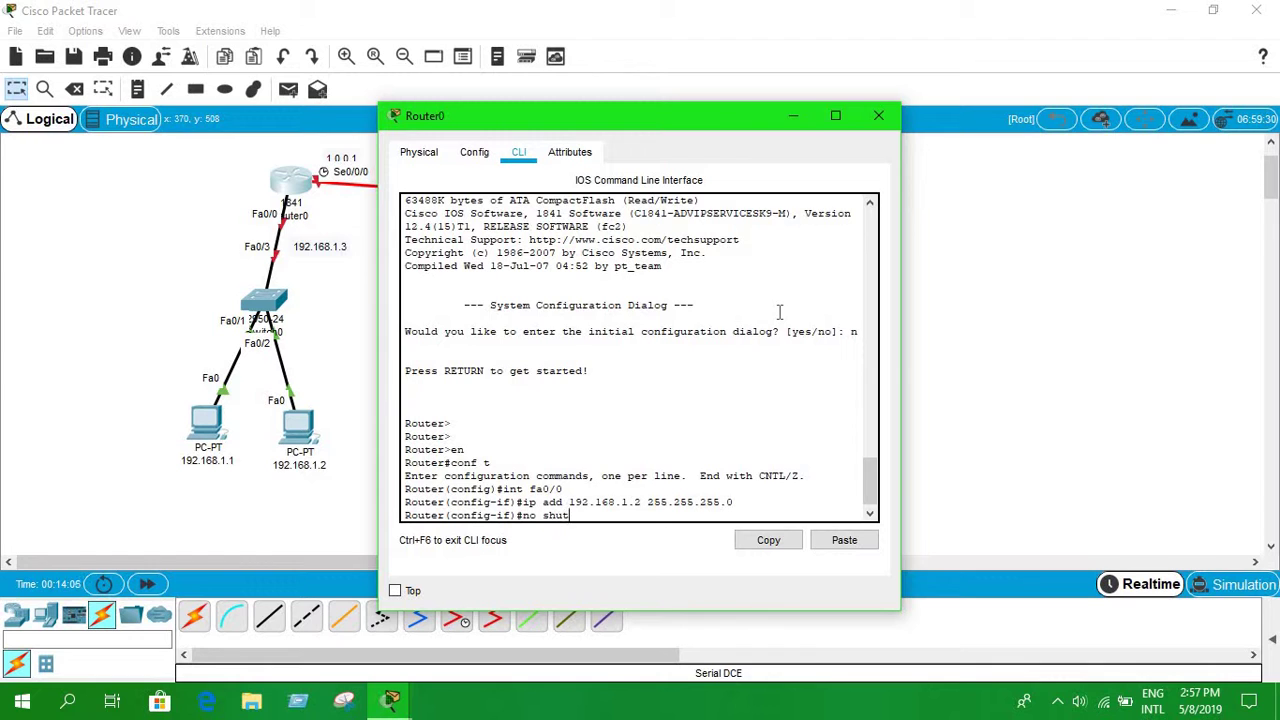
key("Return")
key("Return")
type("wxit")
key("Return")
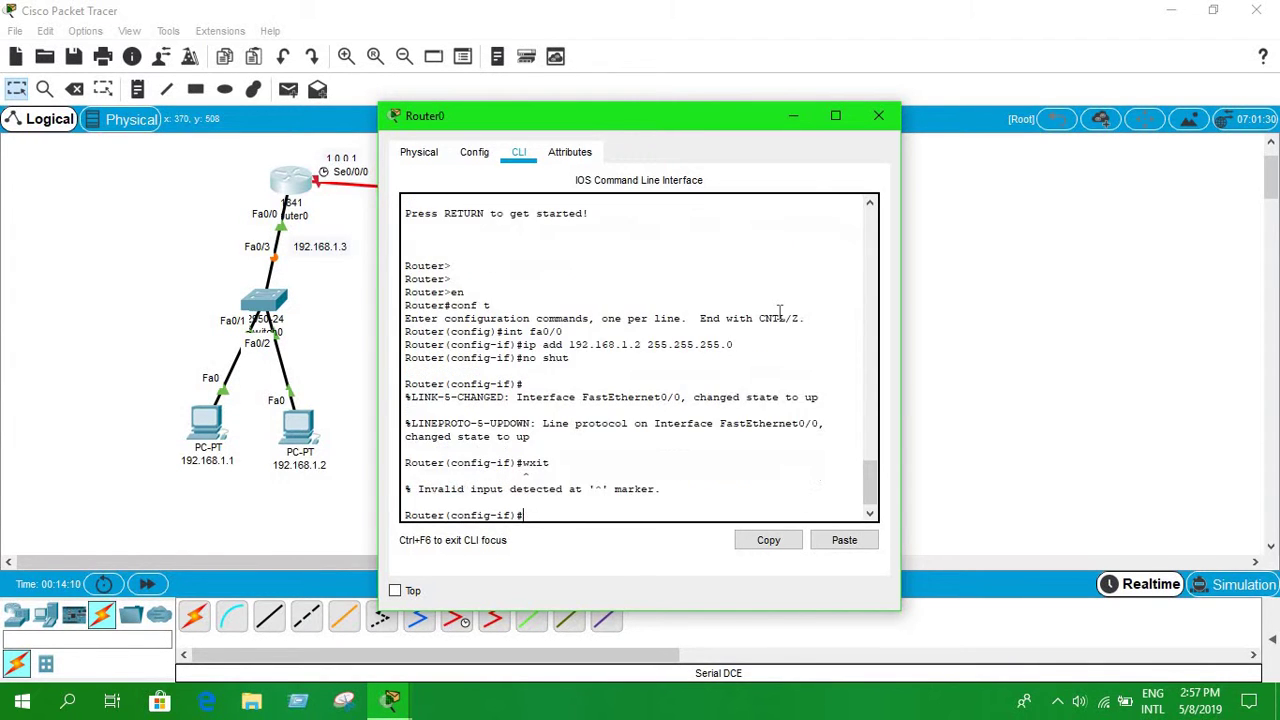
type("exit")
key("Return")
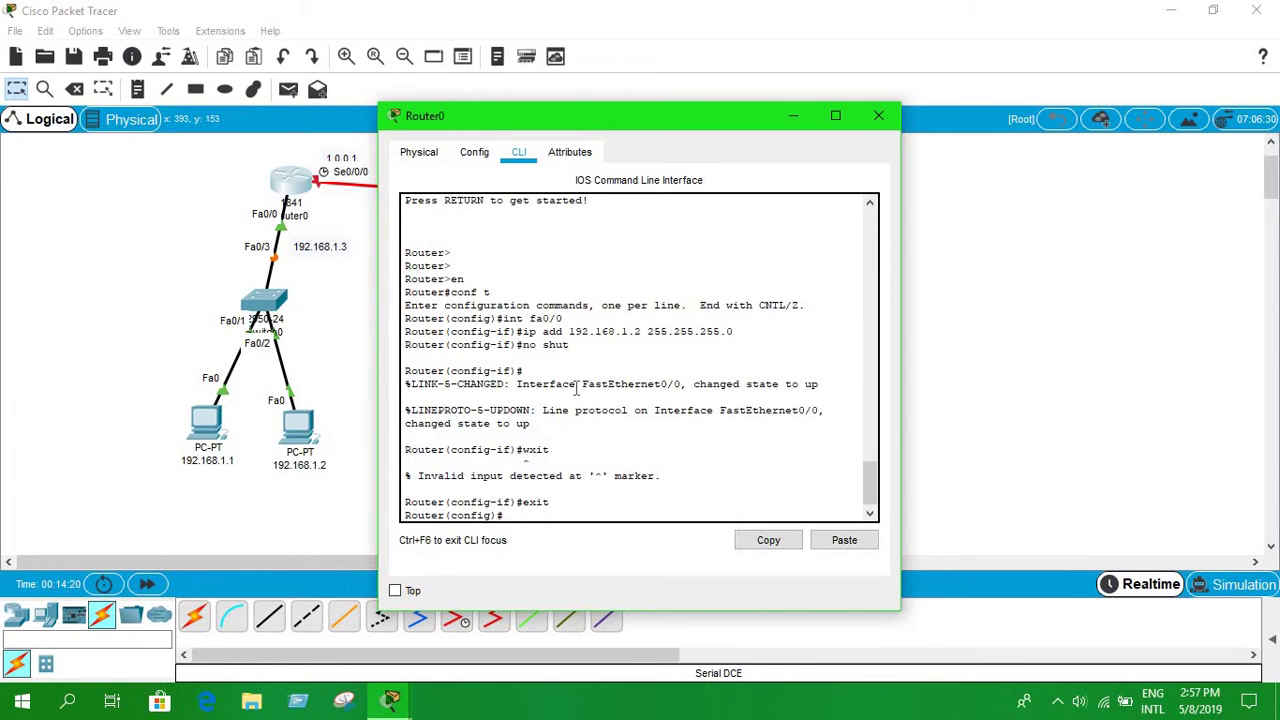
Enter configuration of Router0's serial interface with int s0/0/0 and recall the previous ip add command.
type("int s0/0/0")
key("Return")
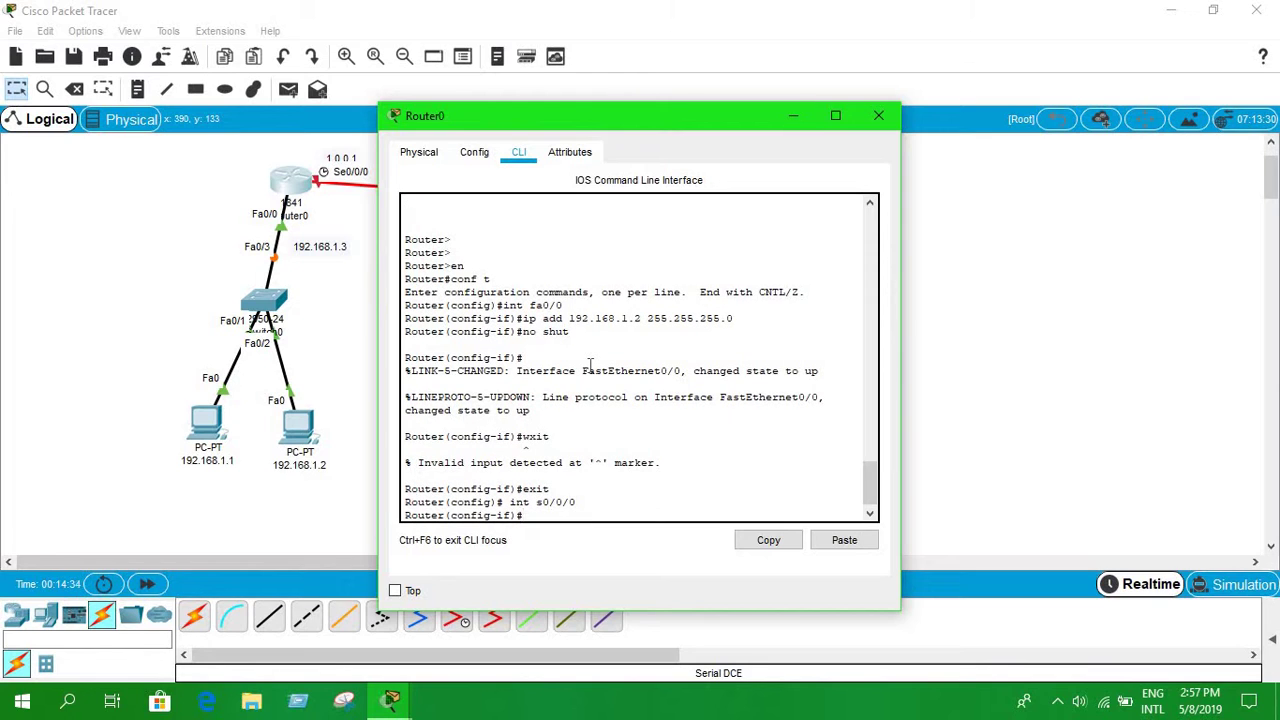
type("exit")
key("Up")
key("Up")
key("Up")
key("Up")
key("Up")
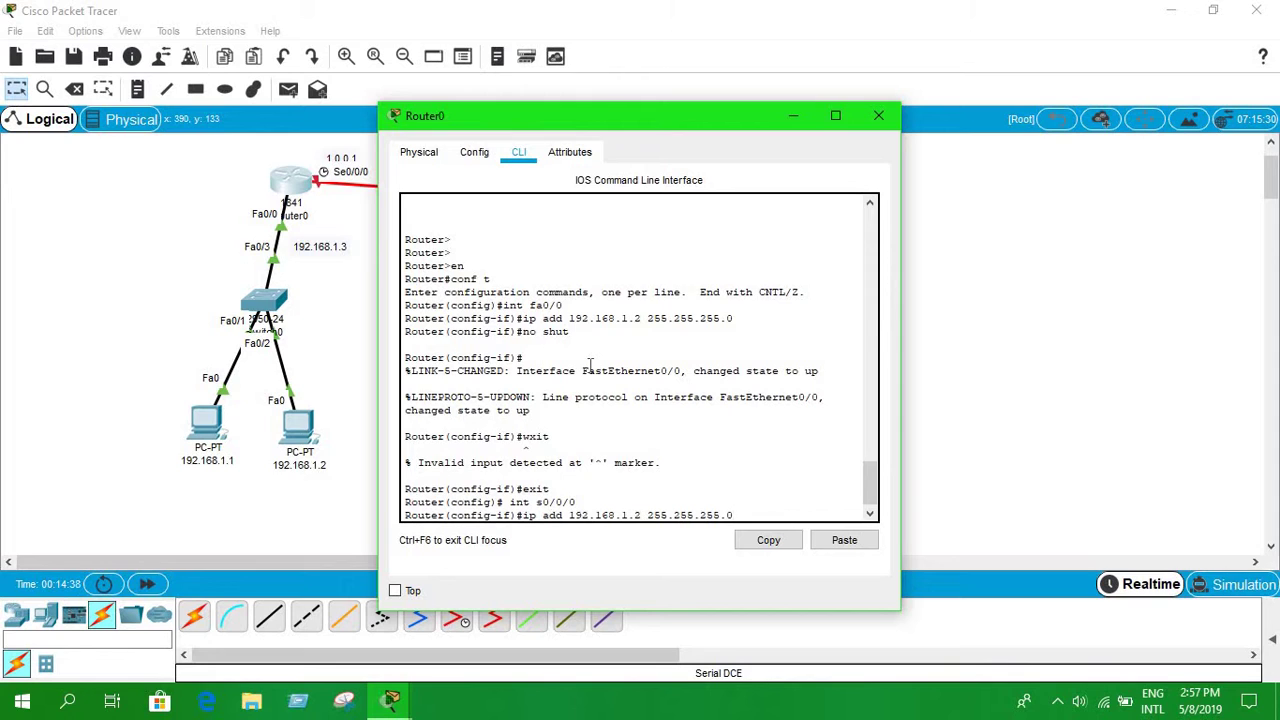
Replace the IP address in the recalled ip add command with 1.0.0.1.
key("Left")
key("Left")
key("Left")
key("Left")
key("BackSpace")
key("BackSpace")
key("BackSpace")
key("BackSpace")
key("BackSpace")
key("BackSpace")
key("BackSpace")
key("BackSpace")
key("BackSpace")
key("BackSpace")
type(".0.0.")
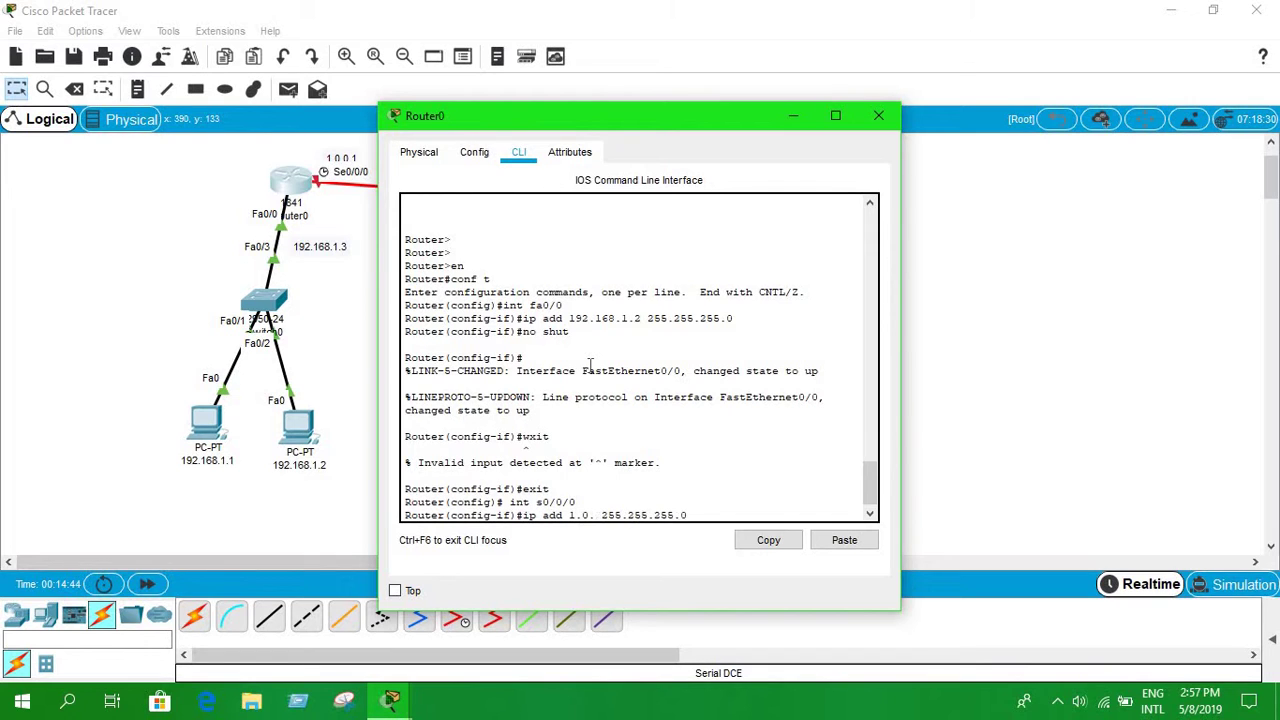
type("1")
Change the mask in the ip add command to 255.0.0.0 and run it for the s0/0/0 interface.
key("Right")
key("Right")
key("Right")
key("Right")
key("Right")
key("Right")
key("Right")
key("Right")
key("BackSpace")
key("BackSpace")
key("BackSpace")
type("0")
key("Left")
key("Left")
key("BackSpace")
key("BackSpace")
key("BackSpace")
type("0")
key("Return")
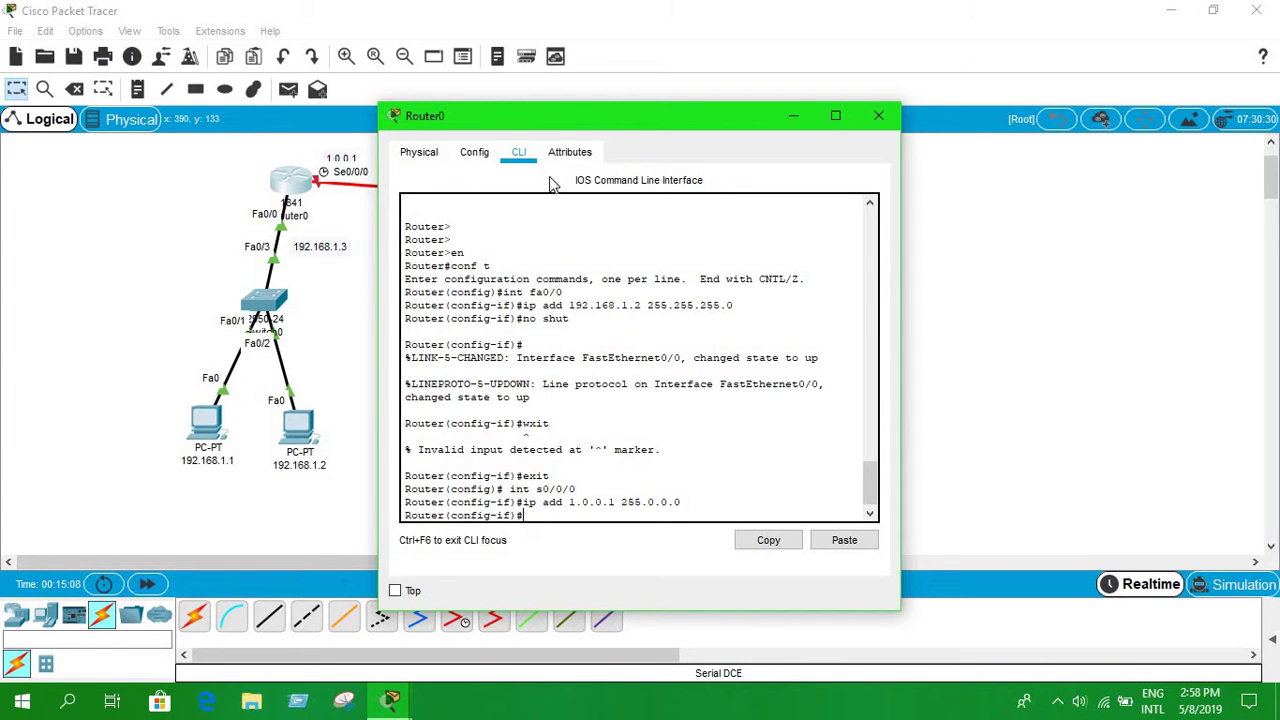
Set a clock rate of 64000 on Router0's s0/0/0 interface, enable it with no shut, and exit to global configuration mode.
left_click_drag(562, 118, 679, 92)
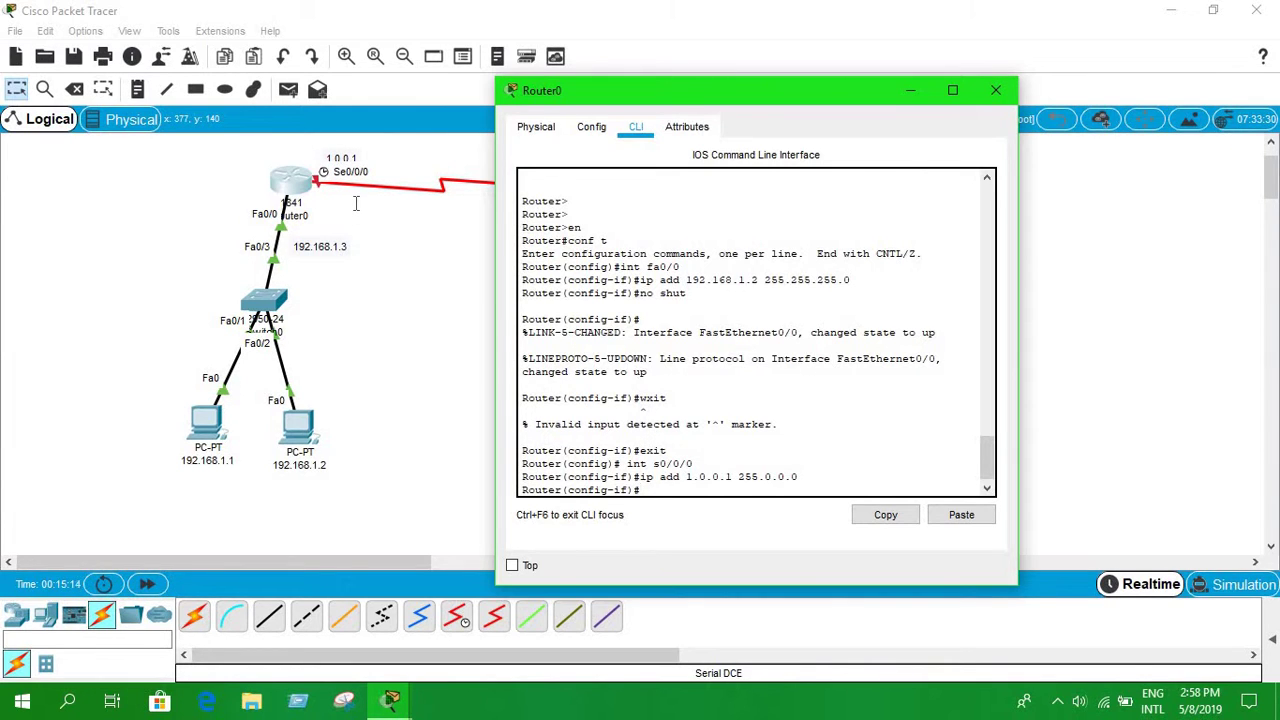
type("clock rate 64000")
key("Return")
type("no shut")
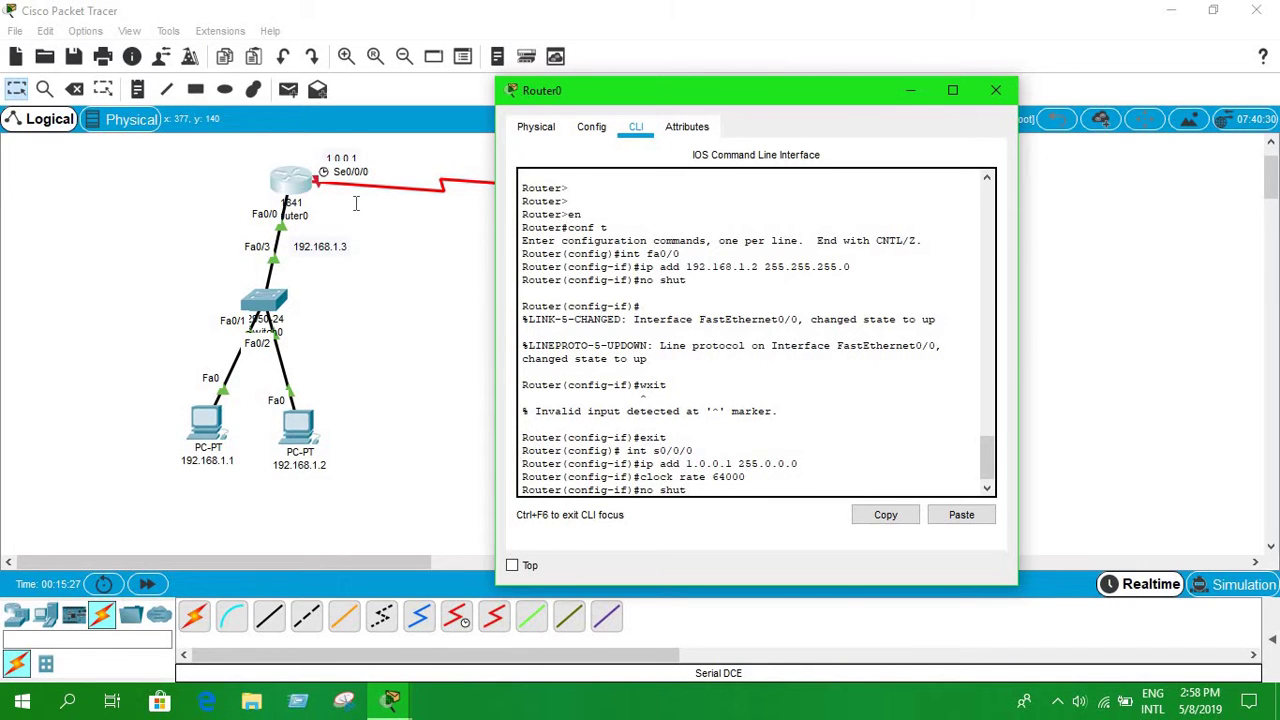
key("Return")
type("exit")
key("Return")
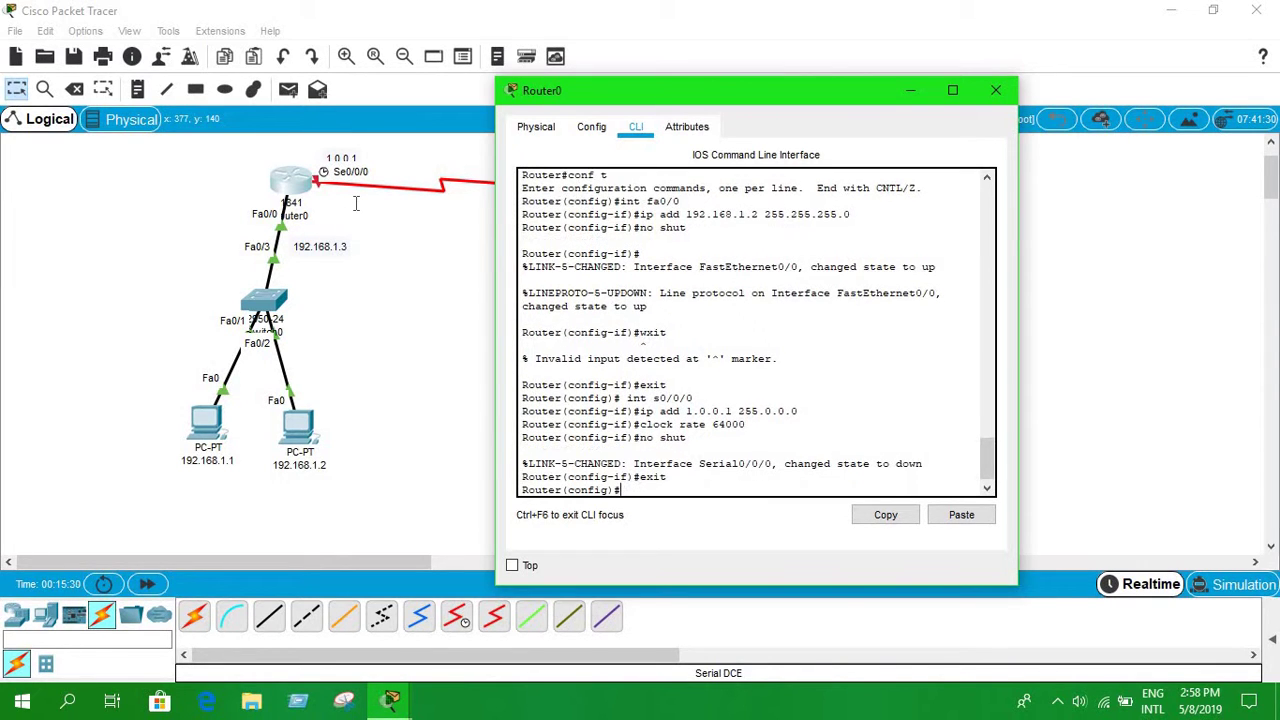
left_click(996, 90)
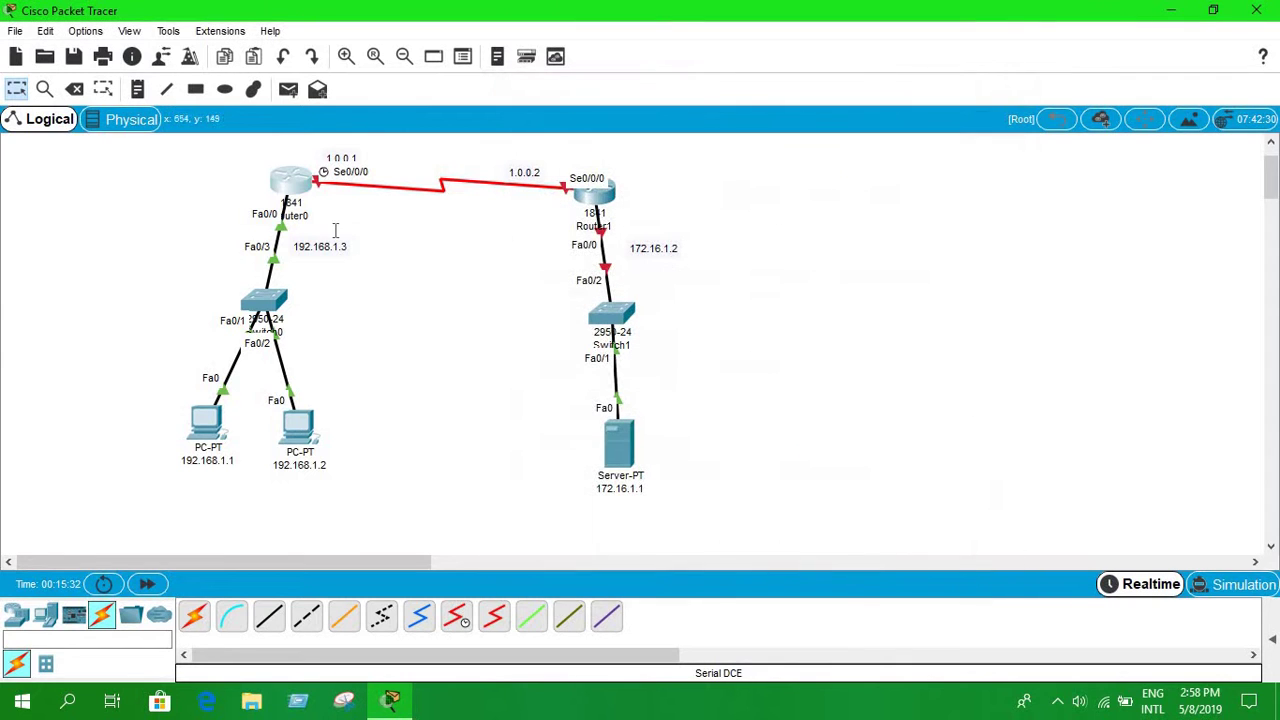
Open Router1's command line, decline the initial configuration dialog, and enter global configuration mode with en and conf t.
left_click(590, 193)
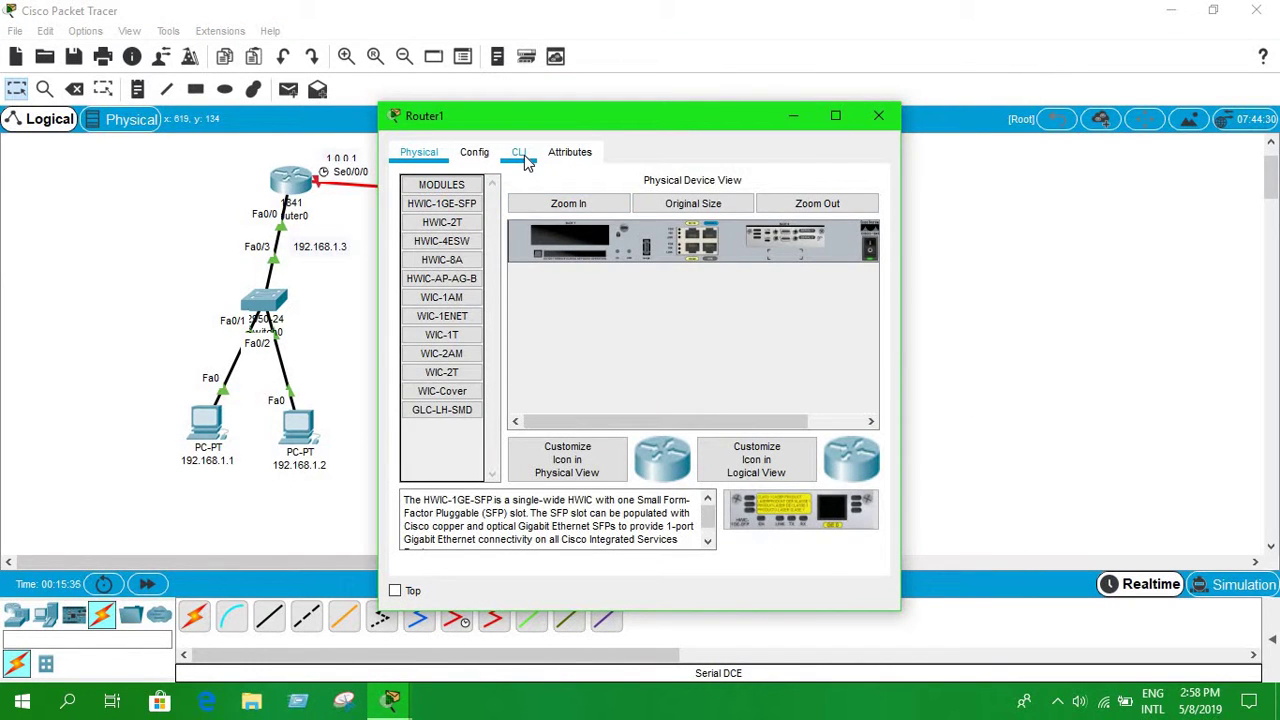
left_click(522, 155)
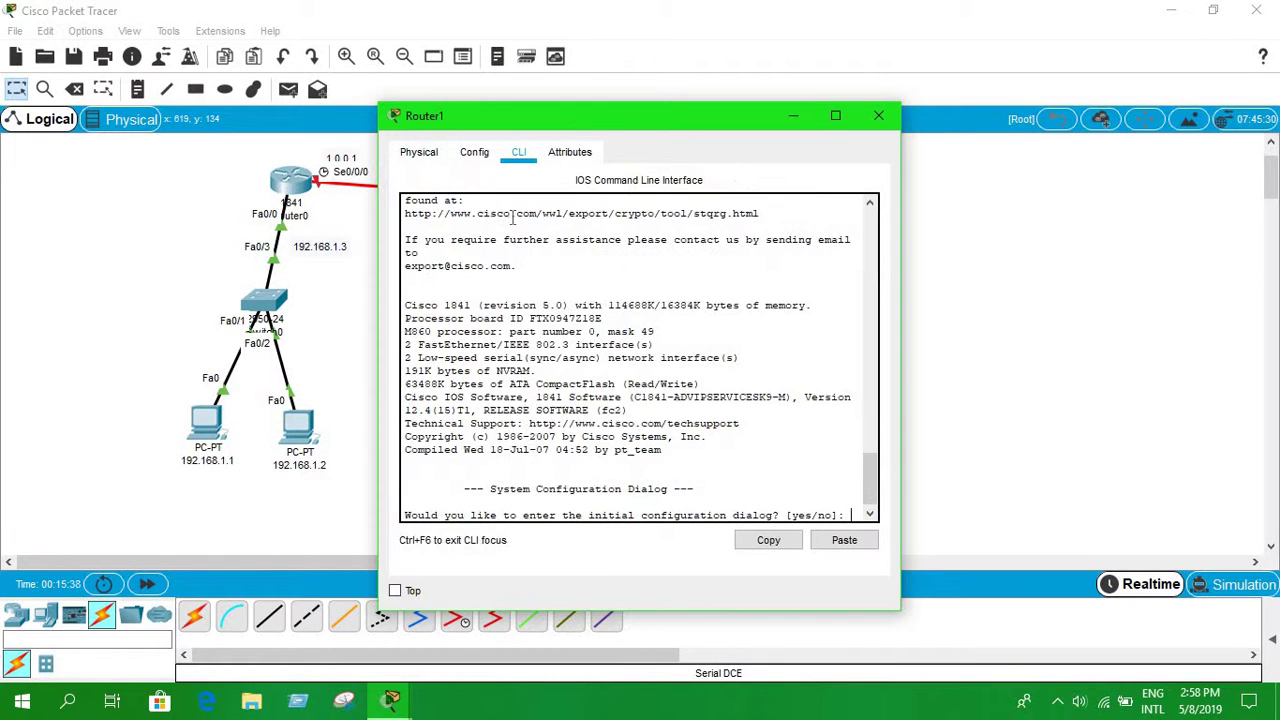
type("n")
key("Return")
key("Return")
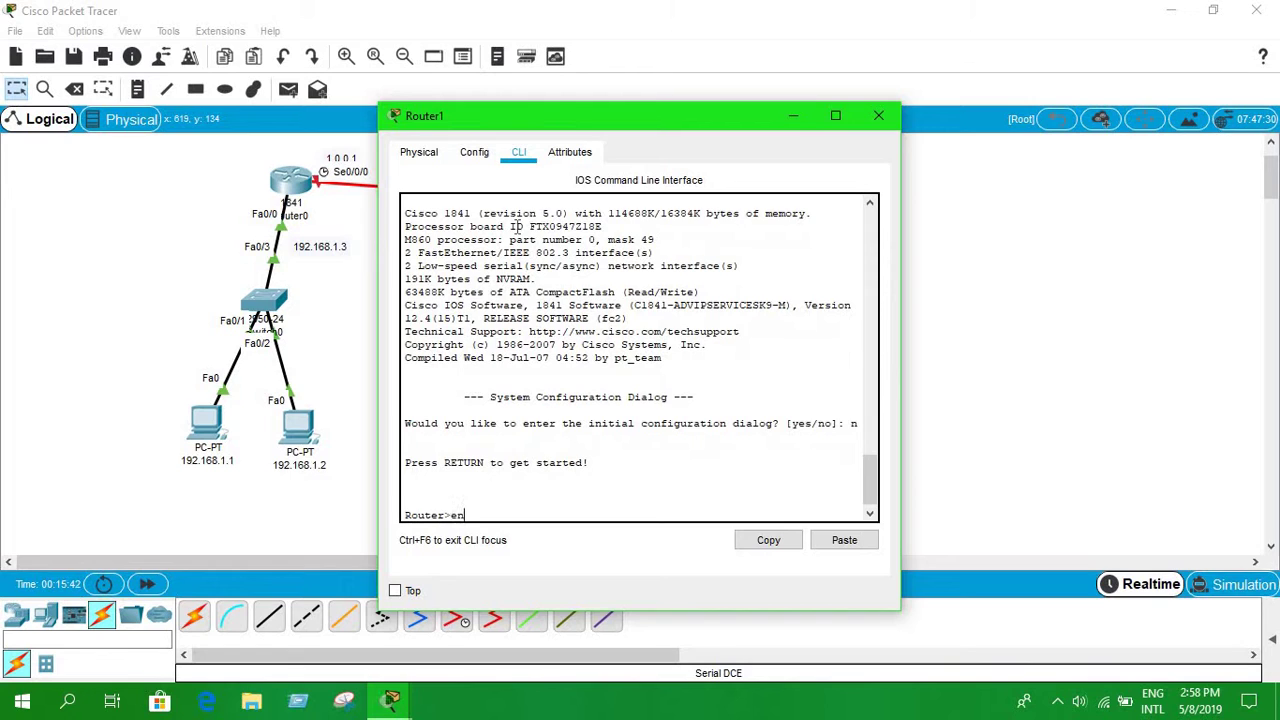
type("en")
key("Return")
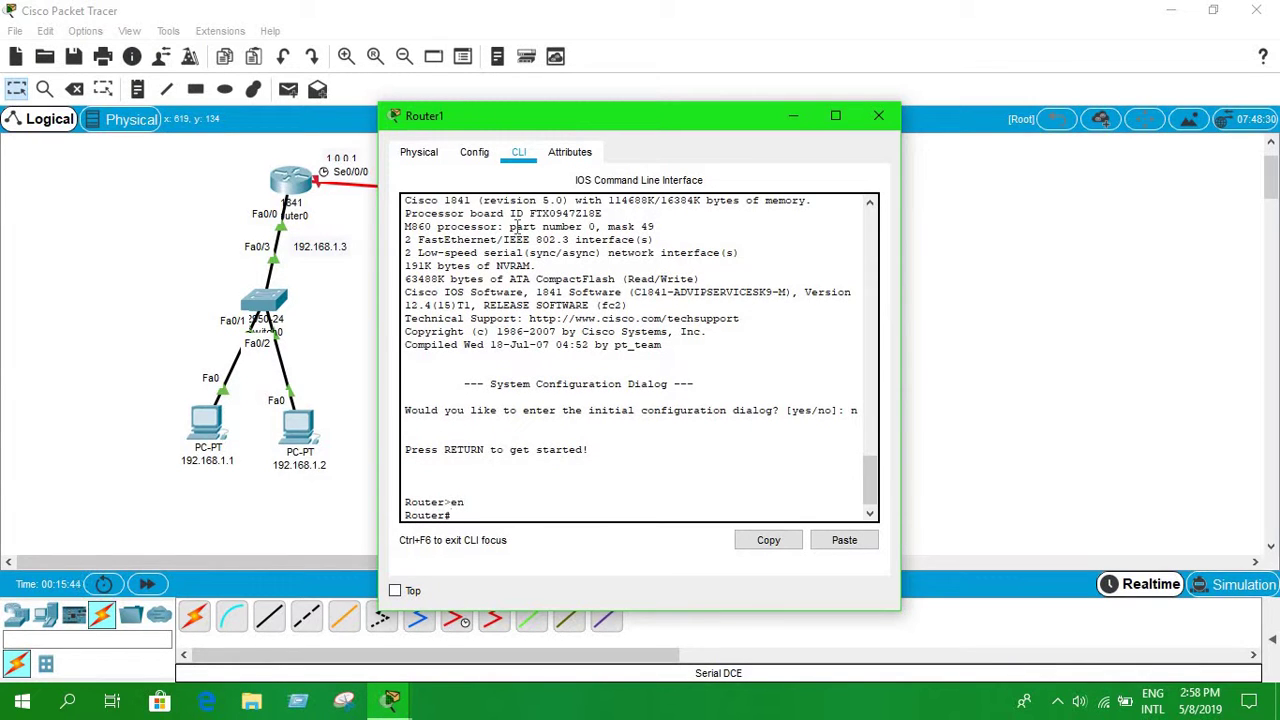
type("conf t")
key("Return")
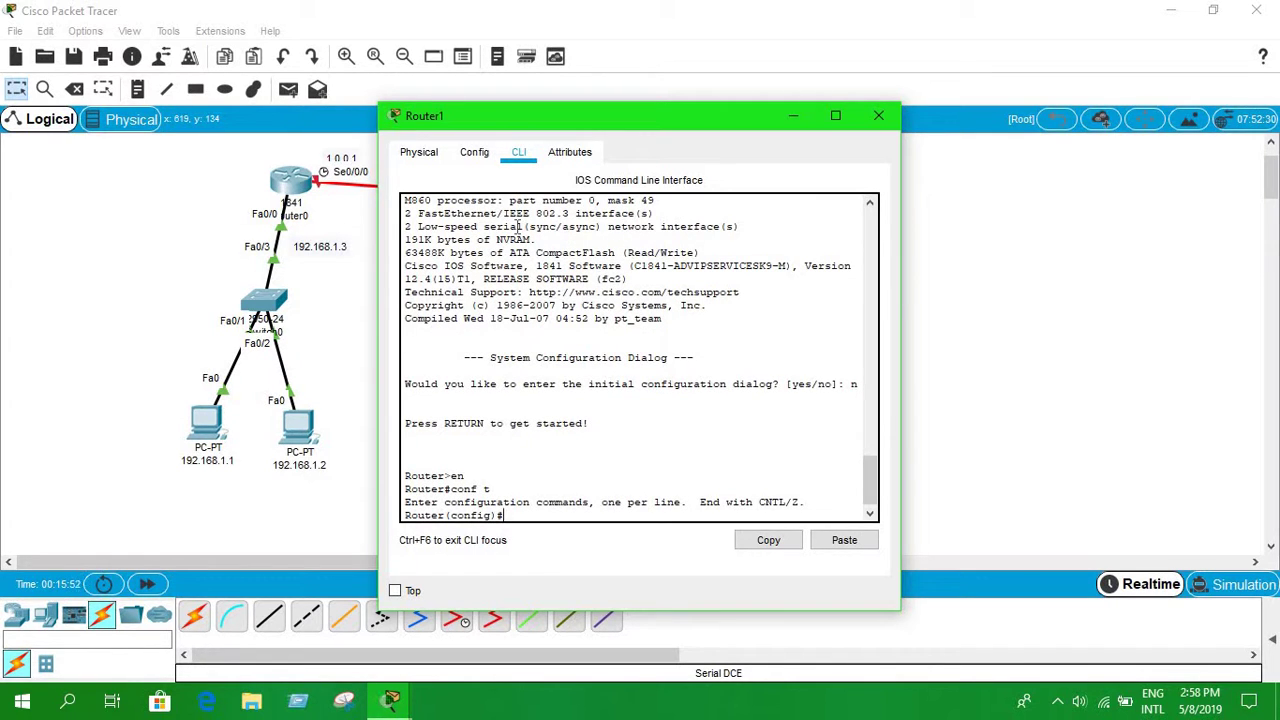
Assign IP address 172.16.1.2 with mask 255.255.0.0 to Router1's fa0/0 interface.
type("int fa0/0")
left_click_drag(590, 117, 252, 134)
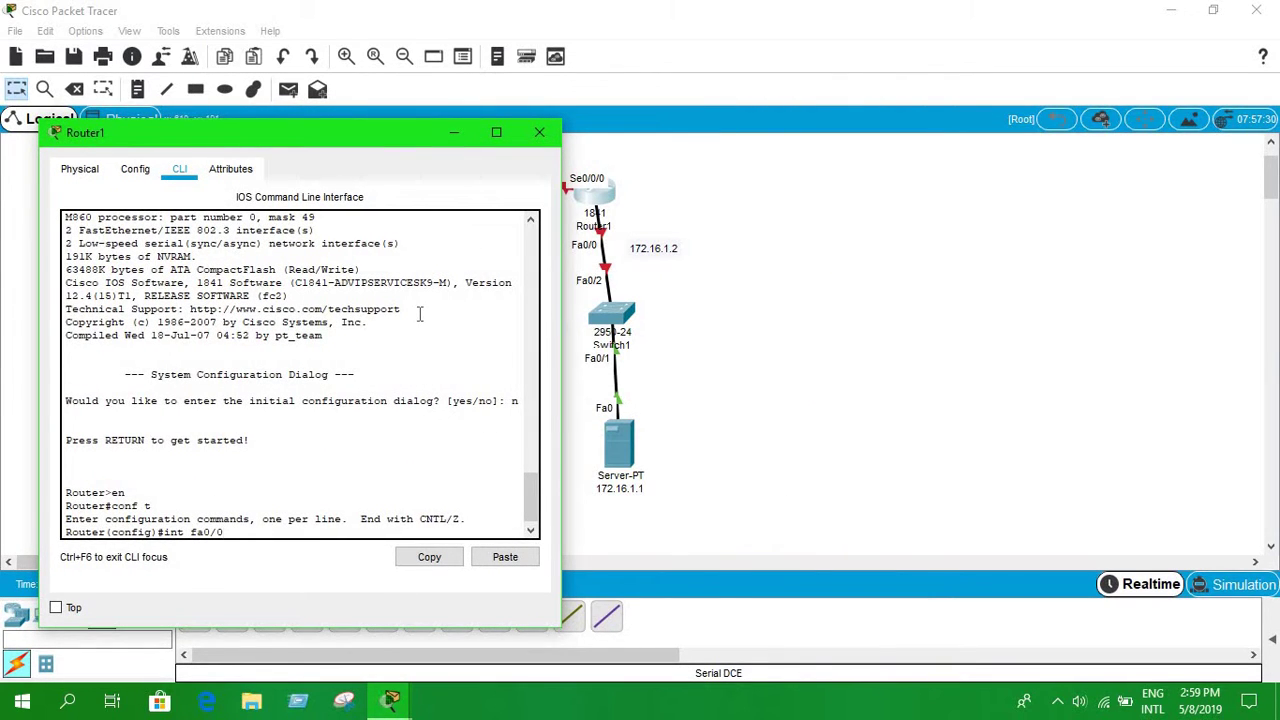
key("Return")
type("ip add")
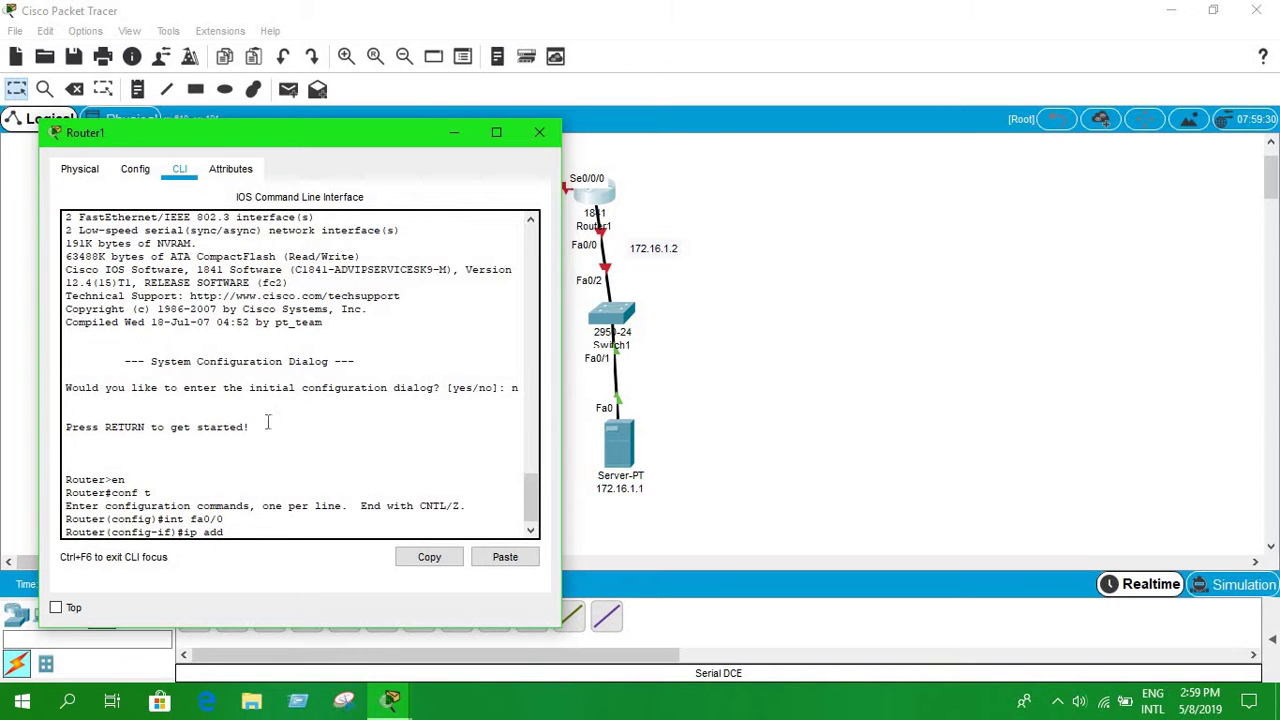
left_click_drag(250, 132, 885, 90)
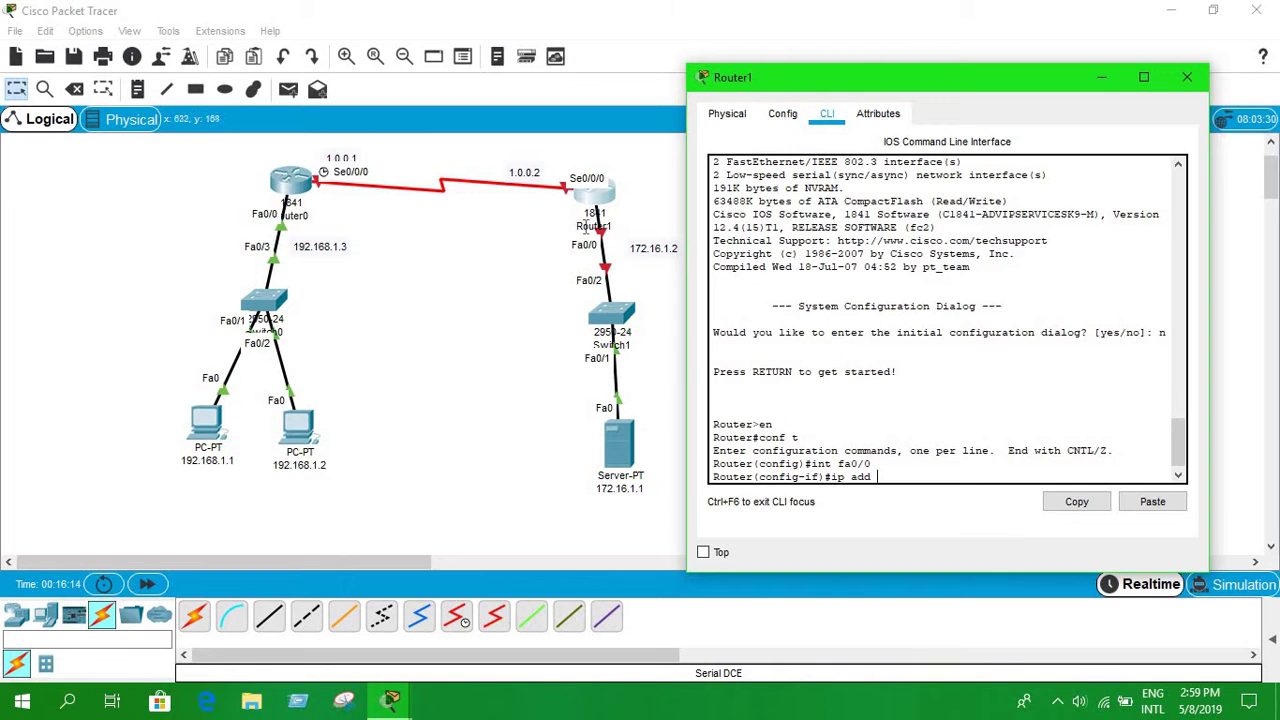
left_click(597, 245)
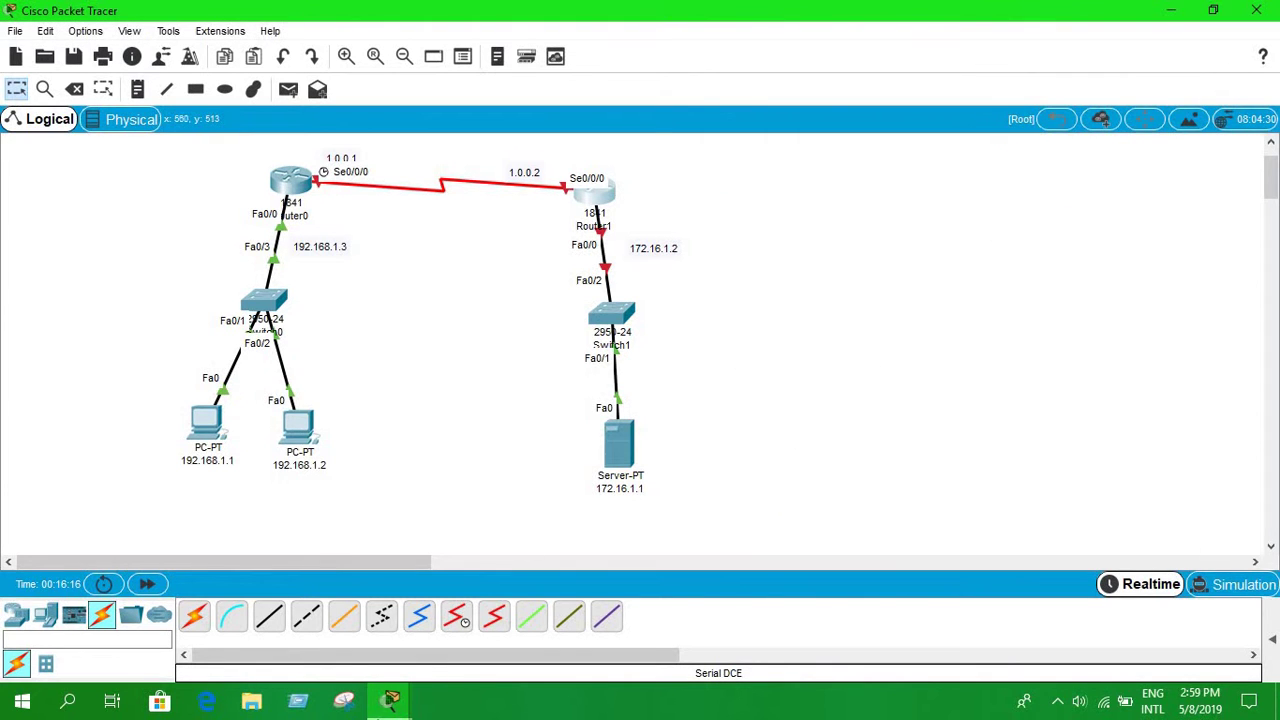
mouse_move(390, 700)
left_click(490, 550)
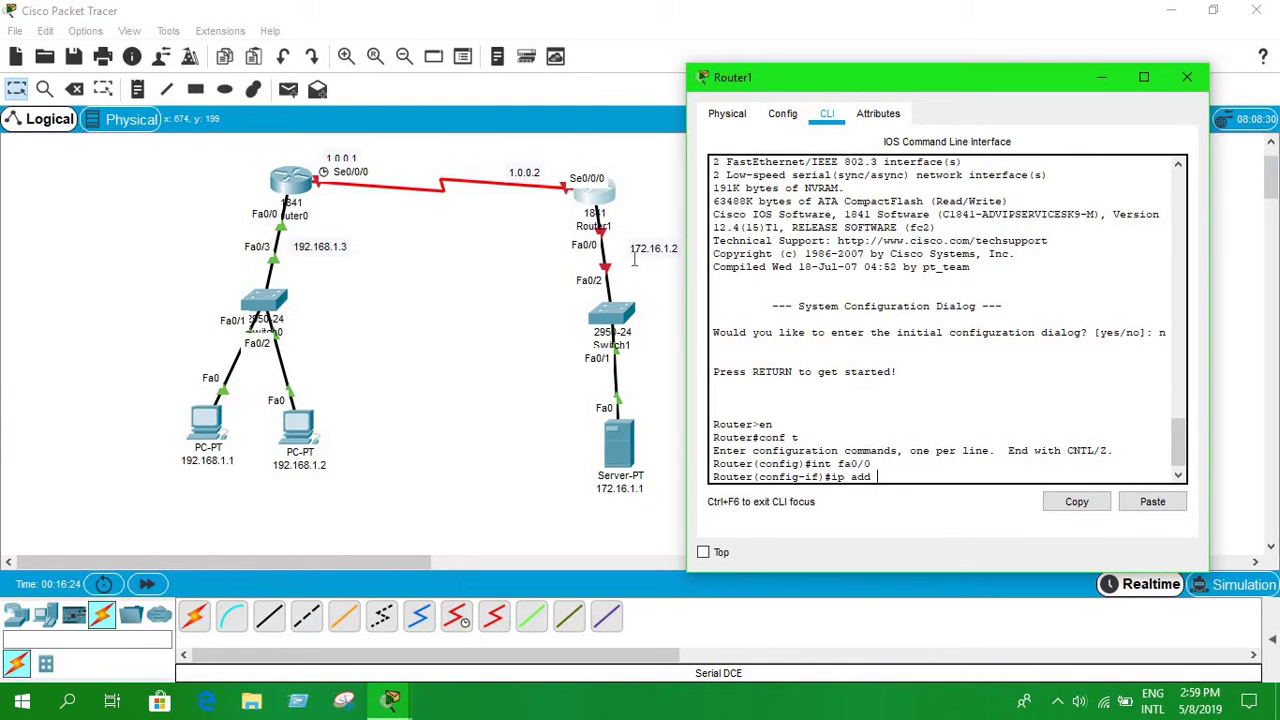
type("172.16.1.2 255.")
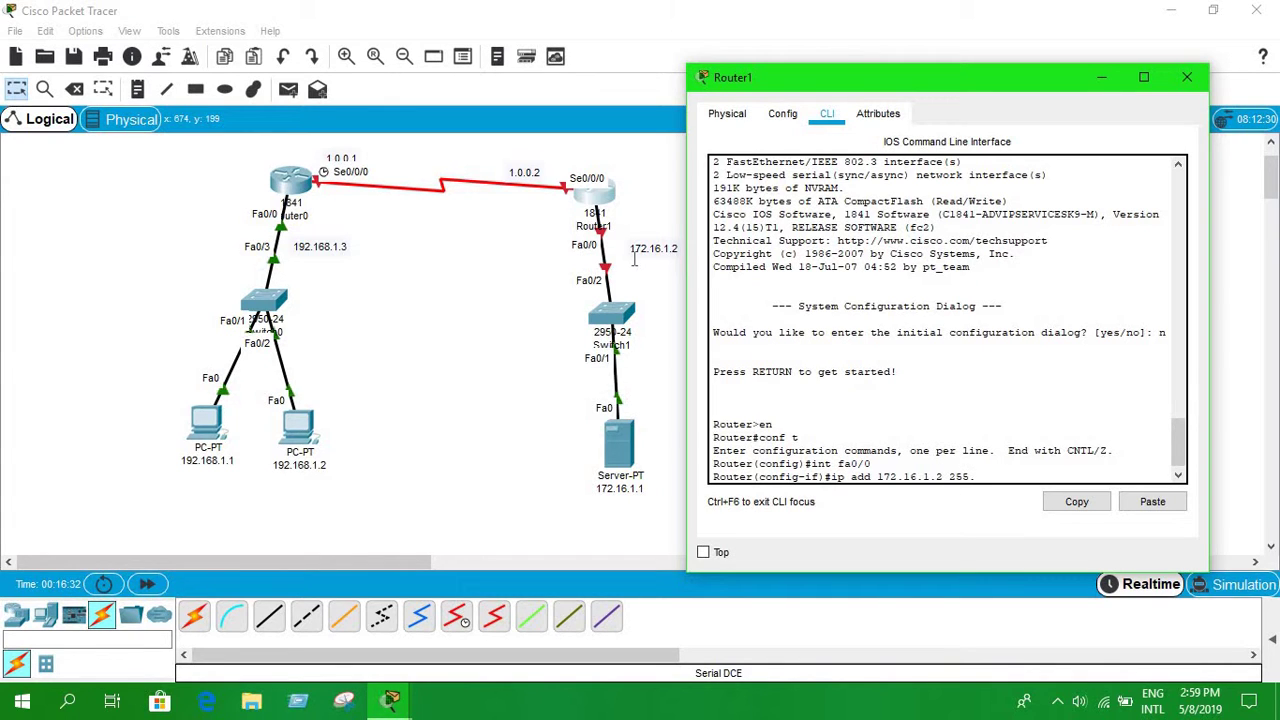
type("255.0.0")
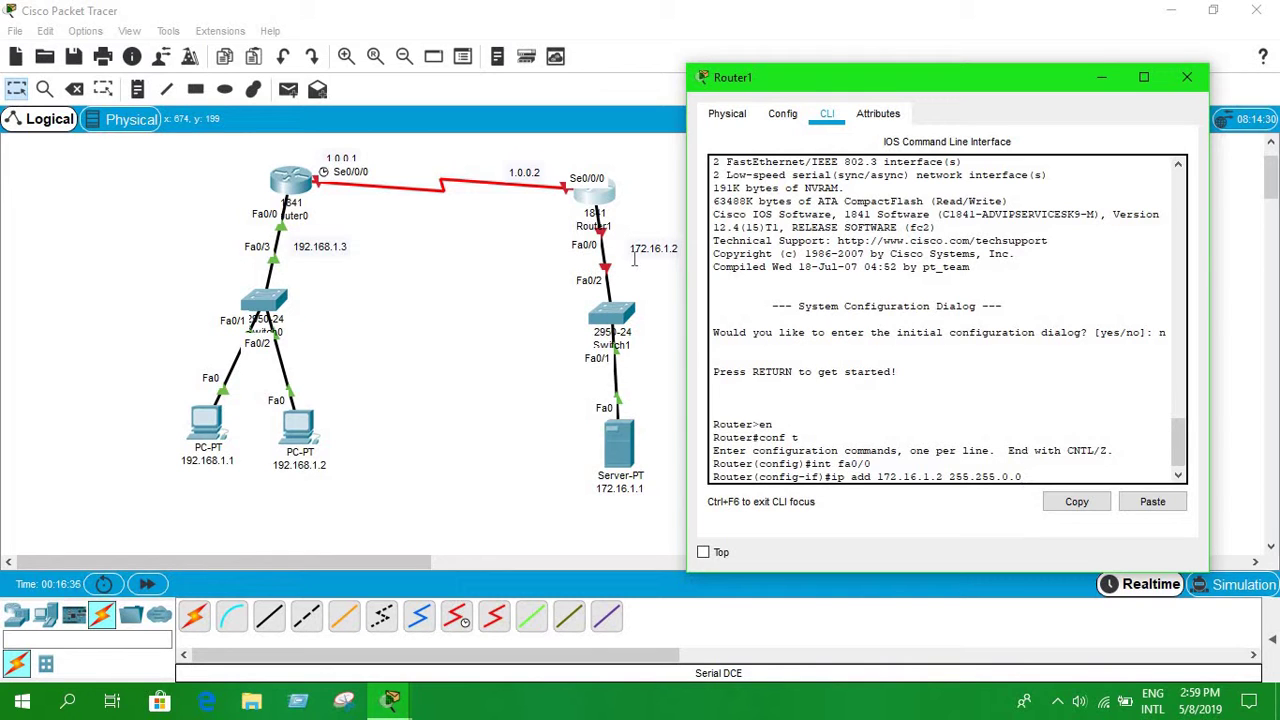
key("Return")
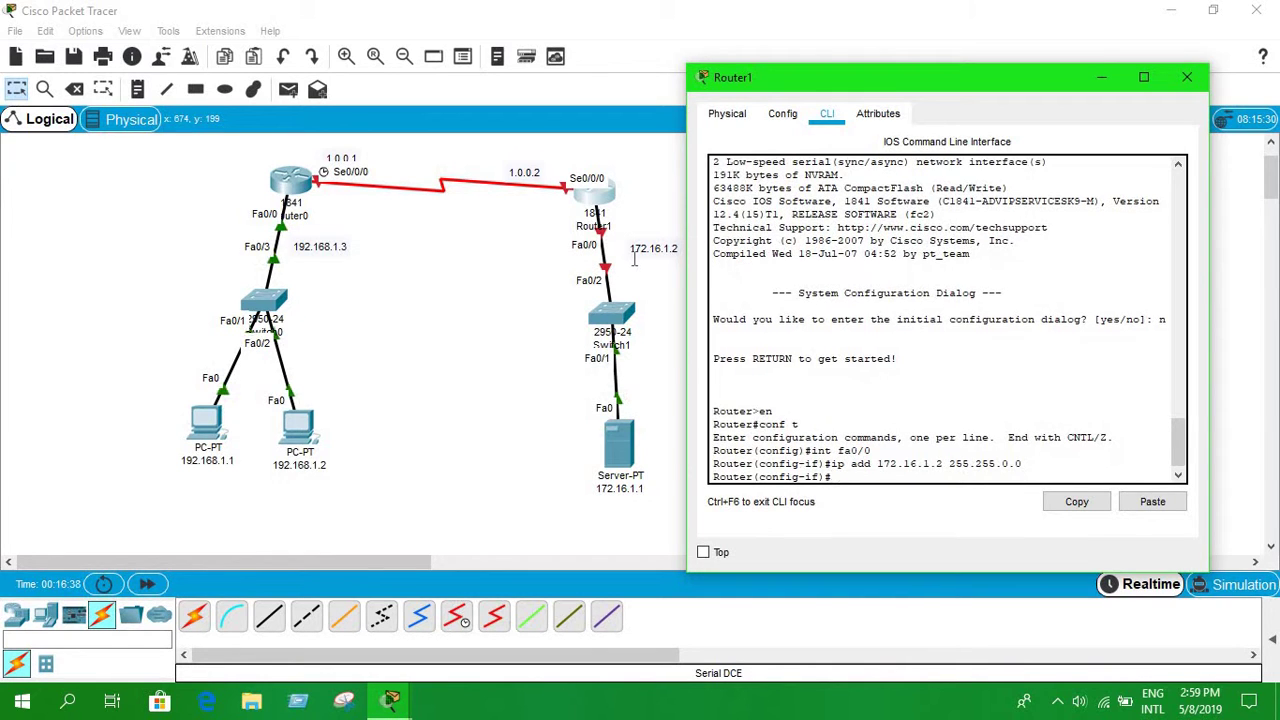
Enable Router1's fa0/0 interface with no shut and exit to global configuration mode.
type("no shtu")
key("BackSpace")
key("BackSpace")
type("ut")
key("Return")
type("ex")
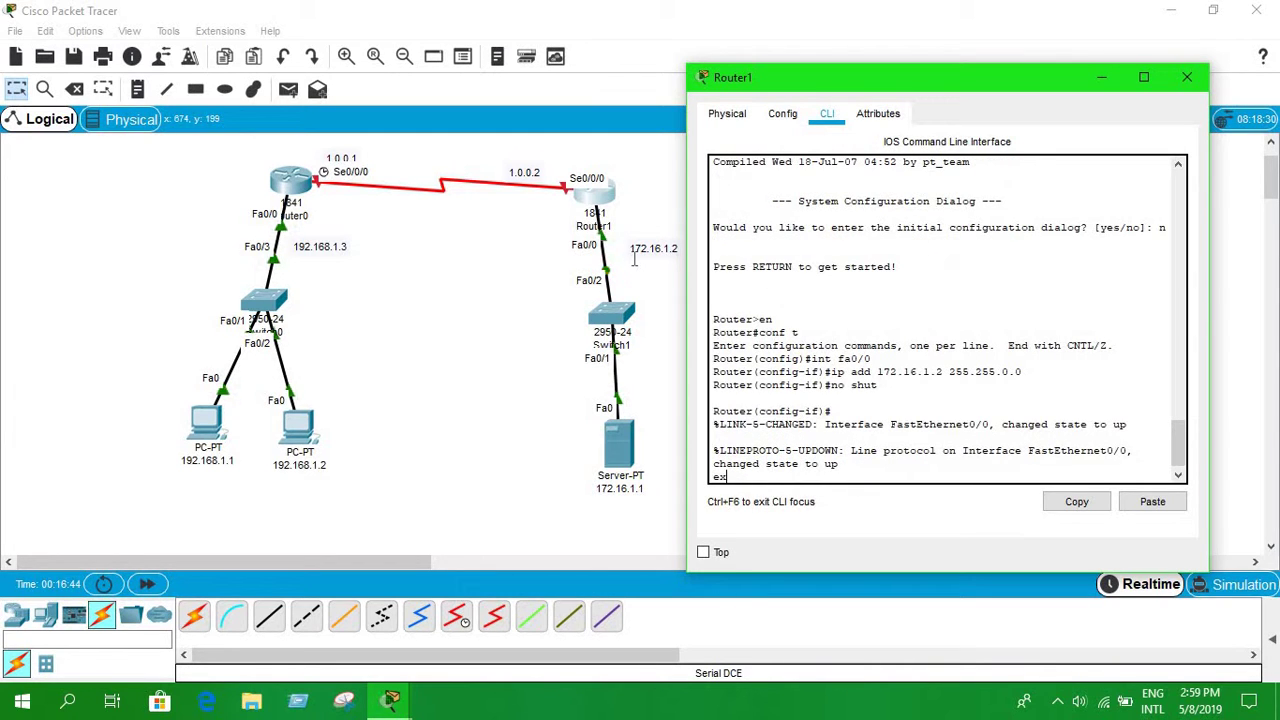
type("it")
key("Return")
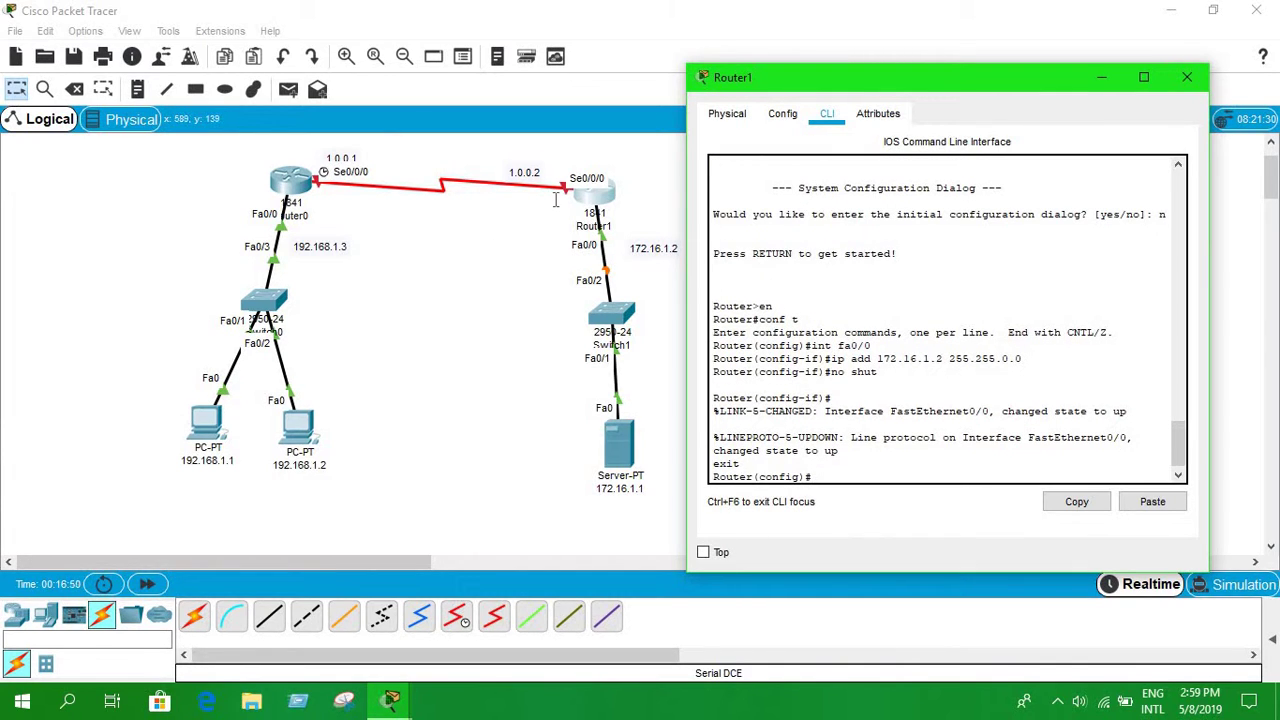
Enter configuration of Router1's serial interface with int s0/0/0 and recall the earlier ip add command.
type("int s0/0/0")
key("Return")
key("Up")
key("Up")
key("Up")
key("Up")
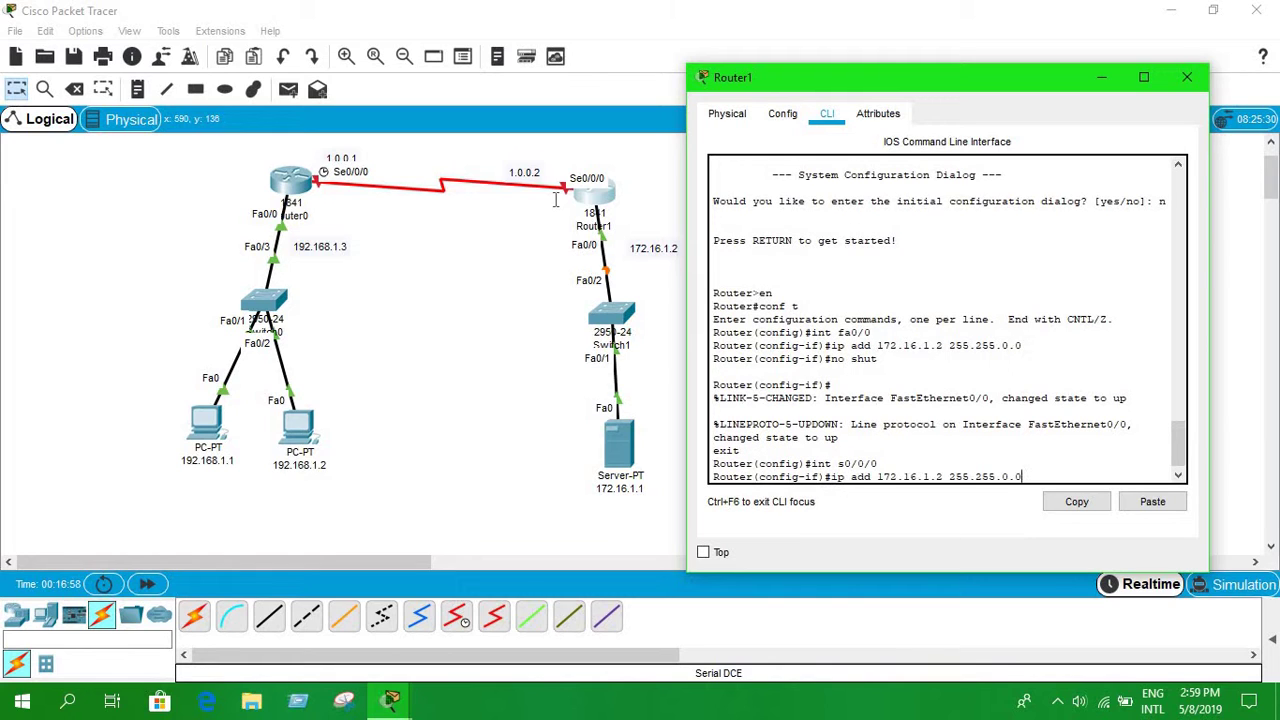
Replace the IP address in the recalled ip add command with 1.0.0.2.
key("Left")
key("Left")
key("Left")
key("Left")
key("Left")
key("Left")
key("Left")
key("Left")
key("Left")
key("Left")
key("Left")
key("Left")
key("Left")
key("Left")
key("BackSpace")
type("0")
key("Left")
key("Left")
key("BackSpace")
key("BackSpace")
type("0")
key("Left")
key("BackSpace")
key("BackSpace")
Change the mask in the ip add command to 255.0.0.0 and run it for Router1's s0/0/0 interface.
key("Right")
key("Right")
key("Right")
key("Right")
key("Right")
key("Right")
key("Right")
key("Right")
key("Right")
key("Right")
key("Right")
key("Right")
key("Right")
key("Right")
key("BackSpace")
key("BackSpace")
key("BackSpace")
type("0")
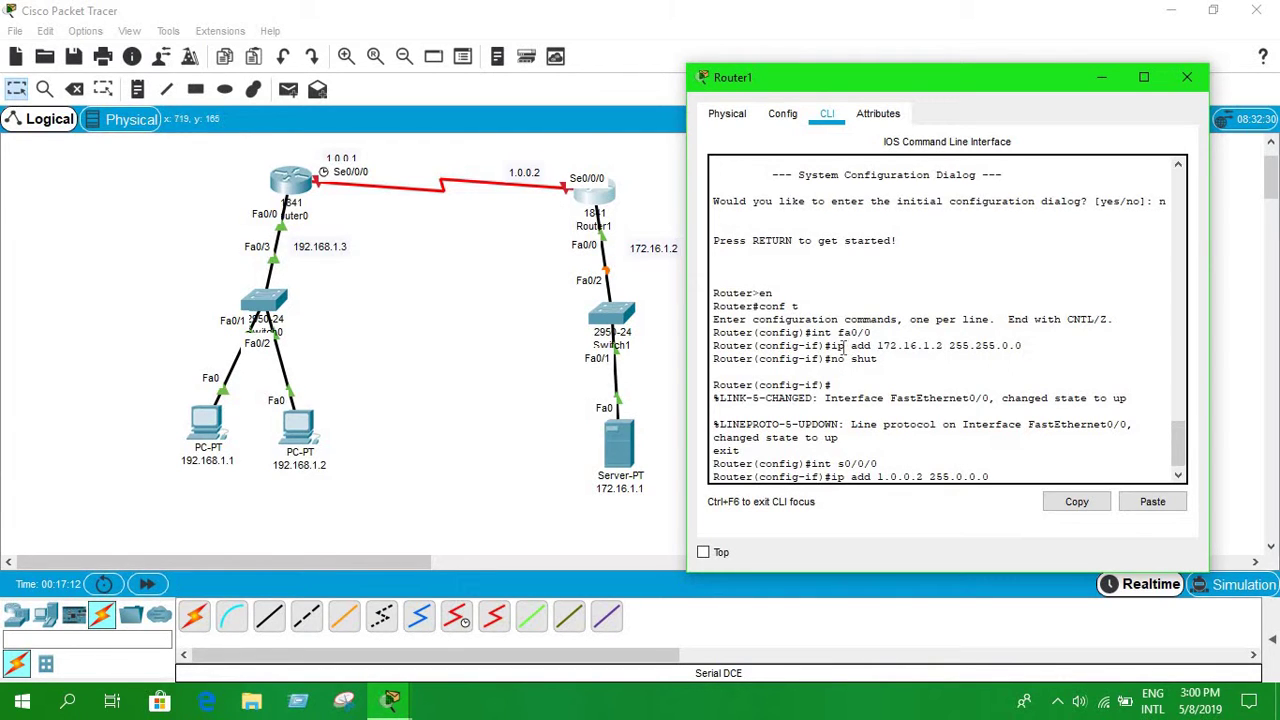
key("Return")
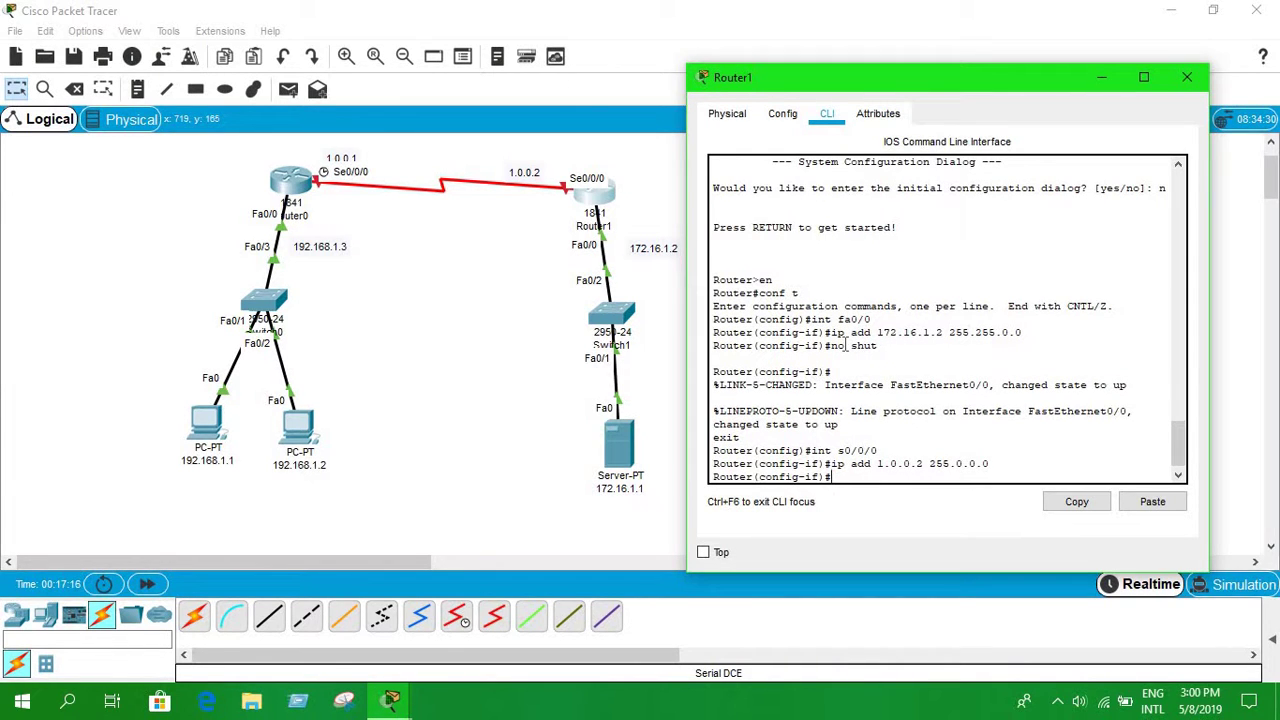
Enable Router1's s0/0/0 interface with no shut, exit to global configuration mode, and close the router window.
type("no shut")
key("Return")
type("exit")
key("Return")
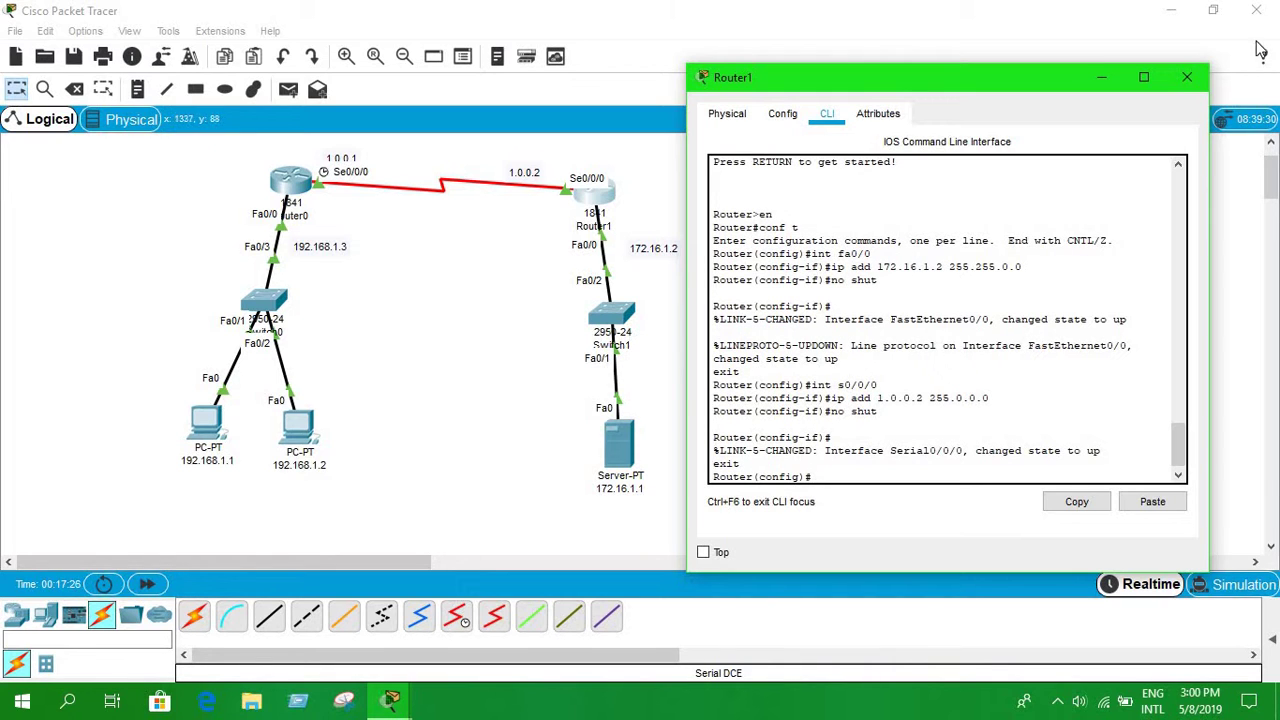
left_click(1187, 77)
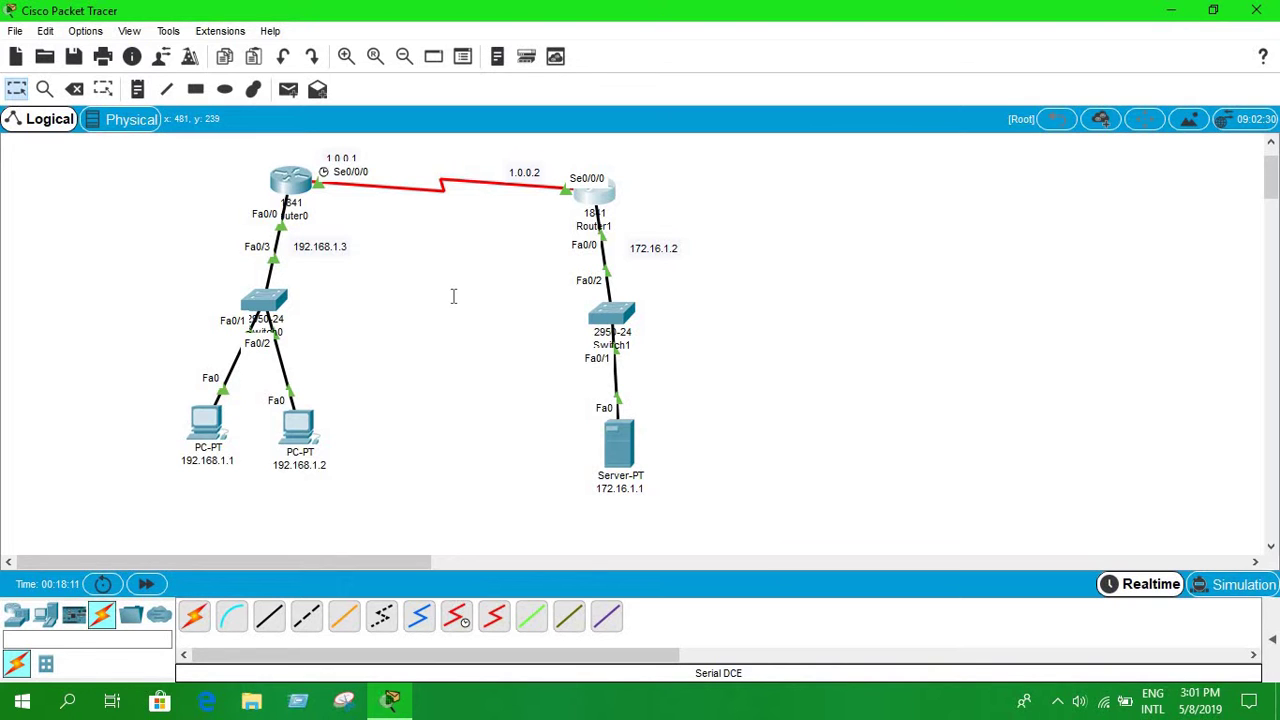
Reopen Router0's command line and enter configuration of its Ethernet interface with int fa0/0.
left_click(288, 182)
key("Return")
key("Return")
key("Return")
key("Return")
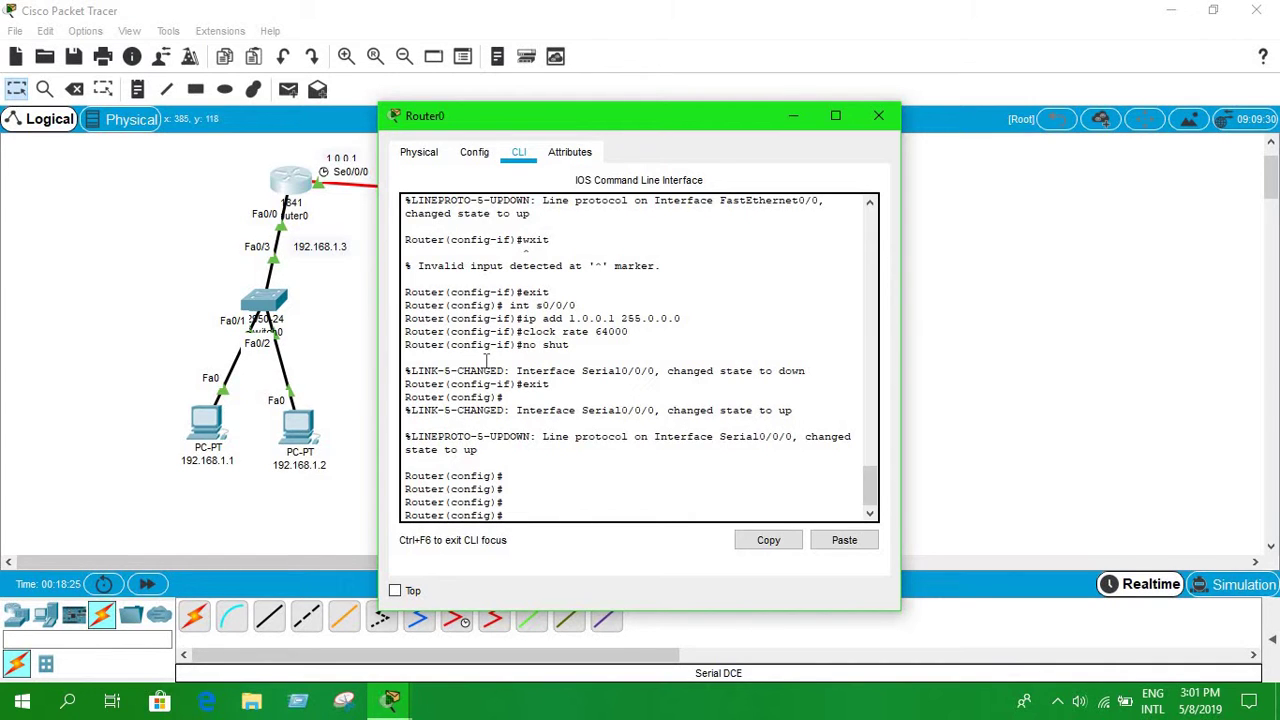
type("int fa0/0")
key("BackSpace")
key("BackSpace")
key("Return")
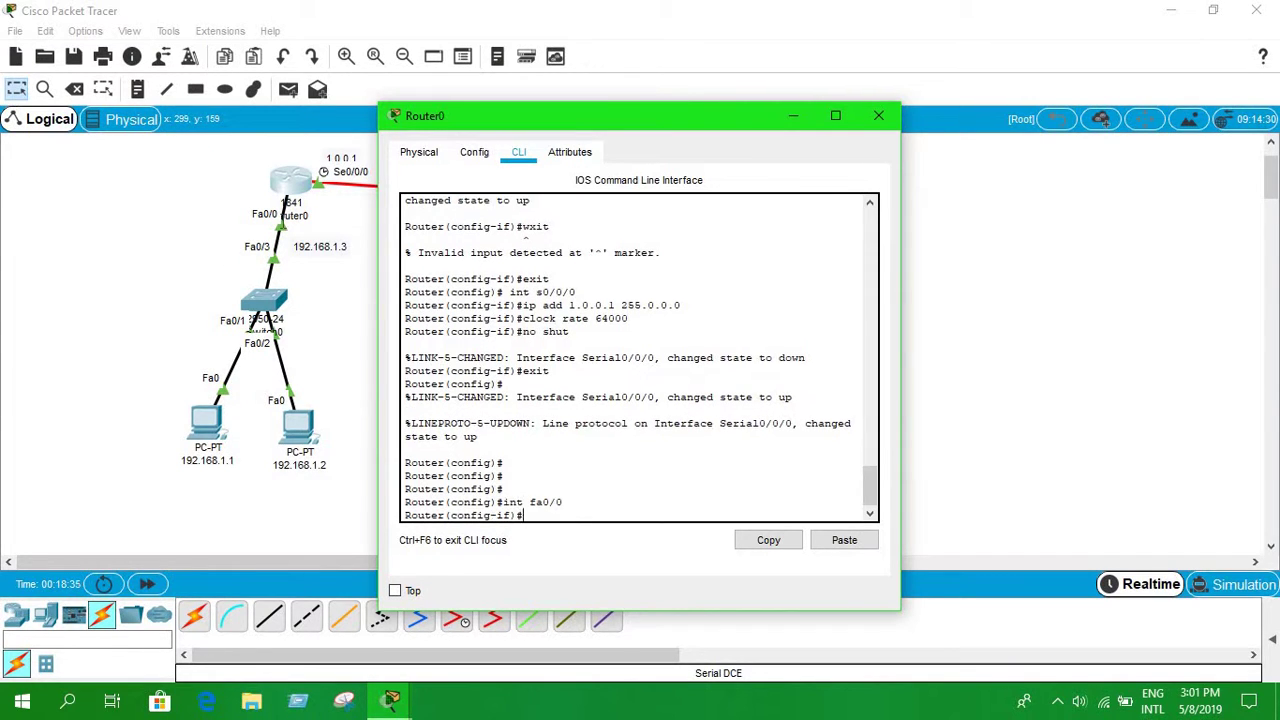
Mark Router0's fa0/0 as the NAT inside interface with ip nat inside and exit to global configuration mode.
type("ip nat ind")
type("ide")
key("Return")
type("exit")
key("Return")
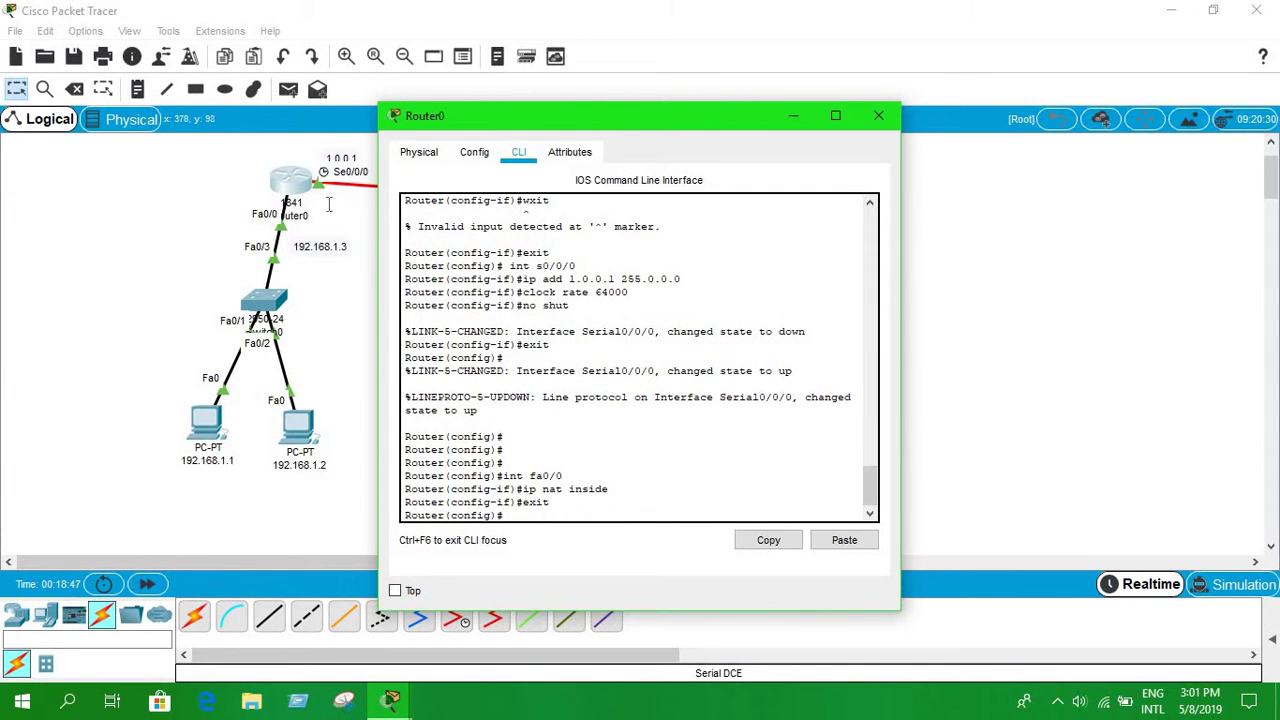
Mark Router0's s0/0/0 as the NAT outside interface with ip nat outside and exit to global configuration mode.
type("int s0/0/0")
key("Return")
type("ip nat")
type(" out")
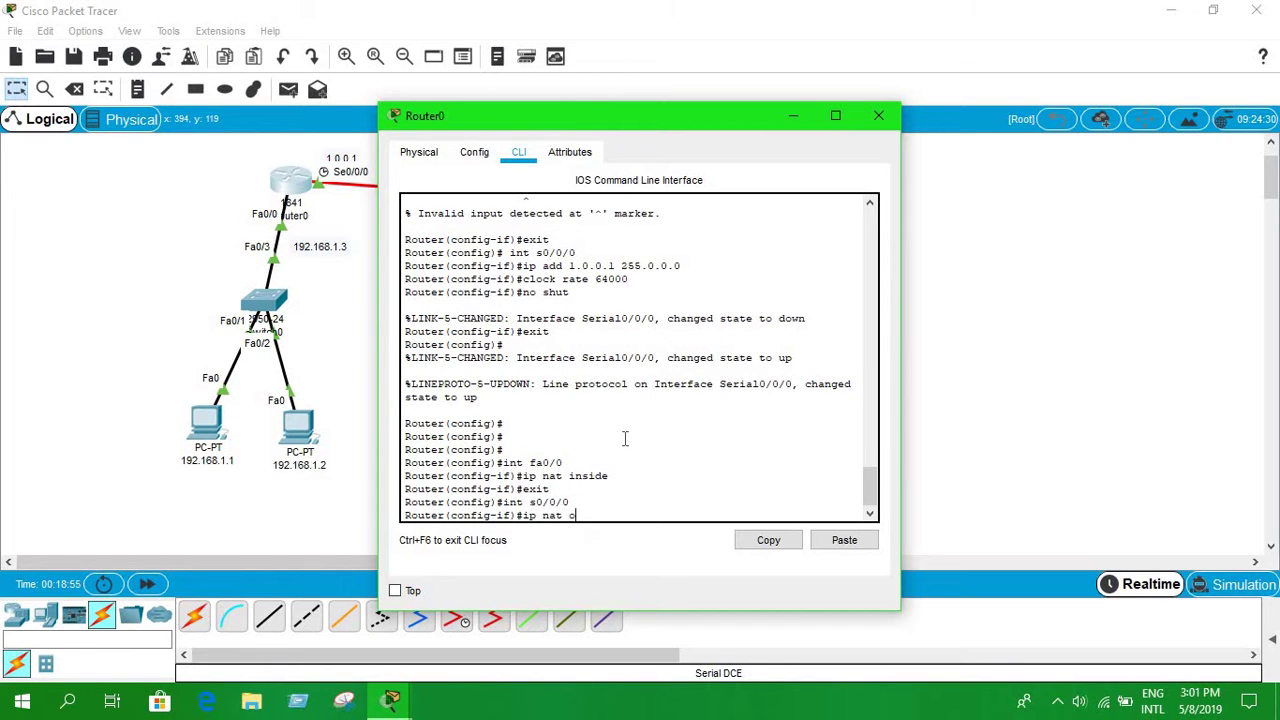
type("side")
key("Return")
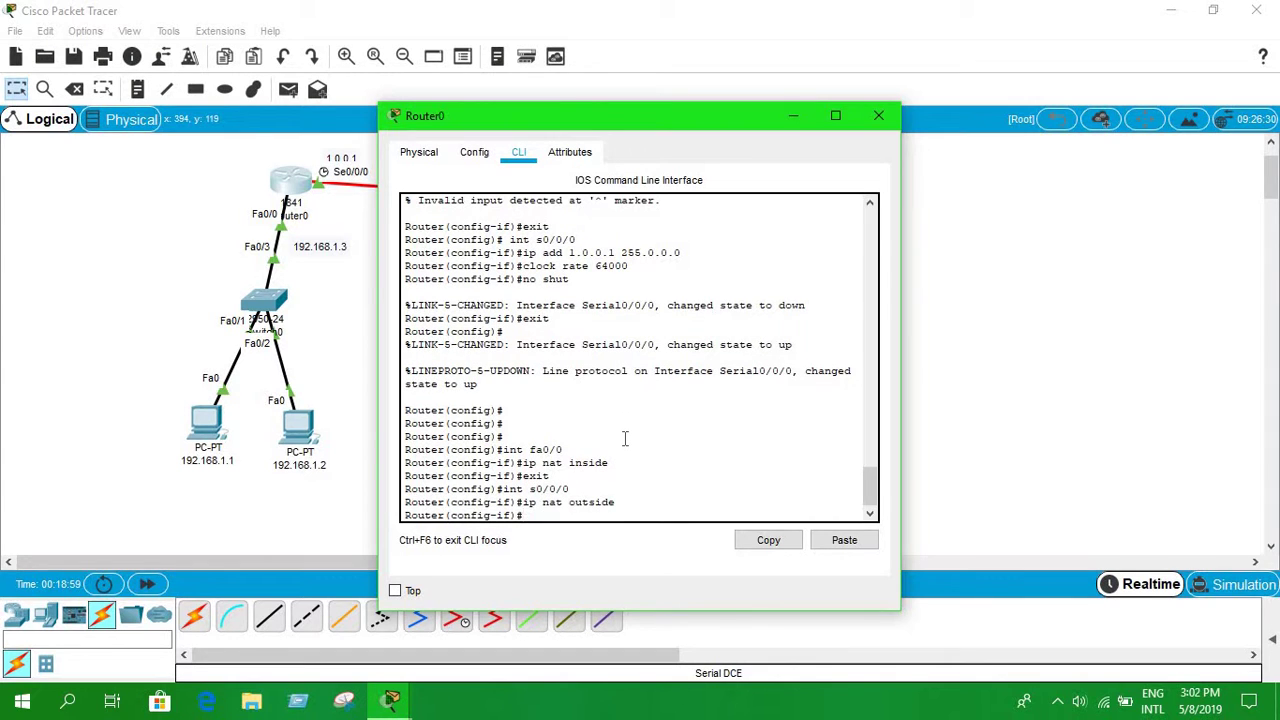
type("exit")
key("Return")
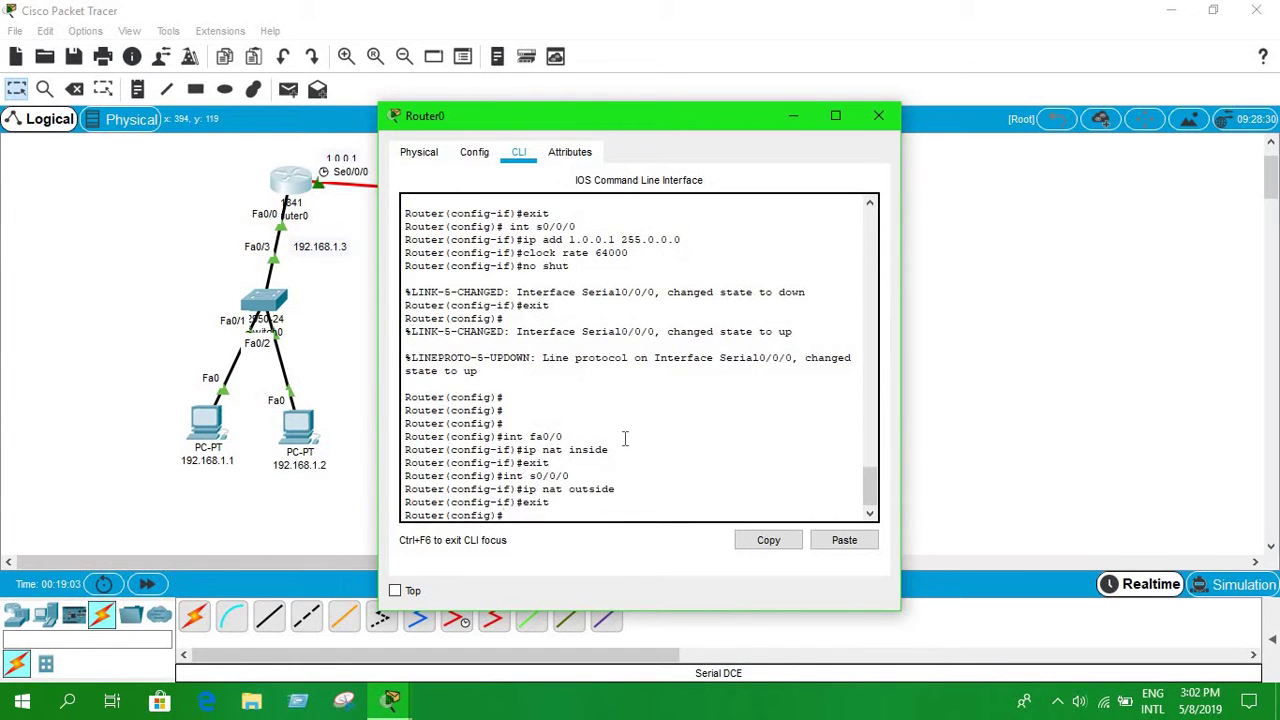
Map 192.168.1.1 to 1.0.0.1 on Router0 with an ip nat inside source static command.
type("ip nat inside source star")
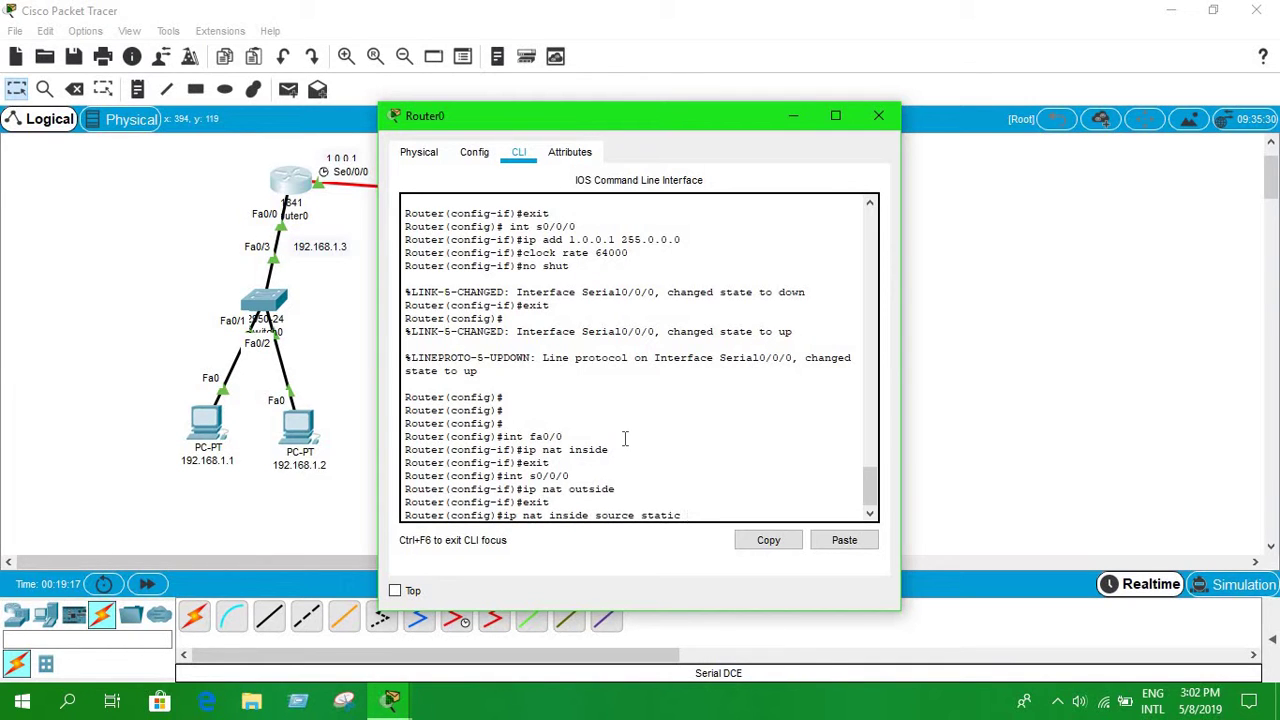
type("tic")
left_click_drag(674, 114, 959, 94)
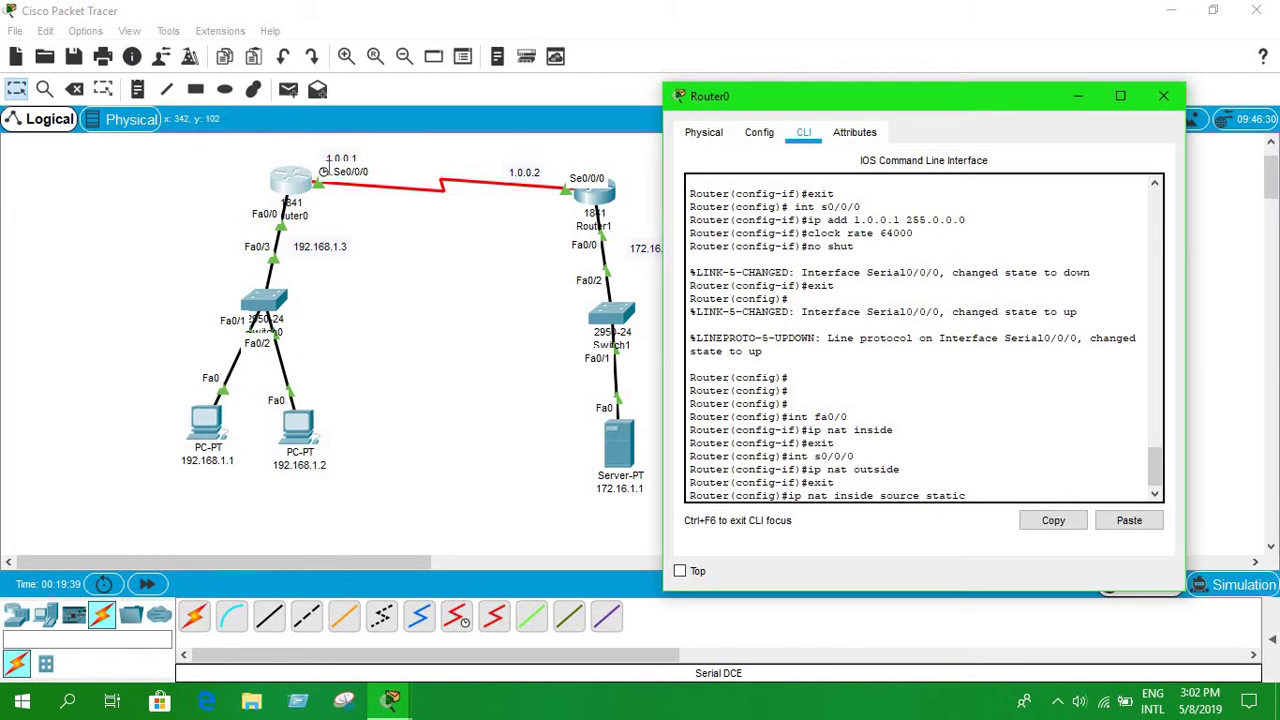
type("192.168.1.1 1.0.0.1")
key("Return")
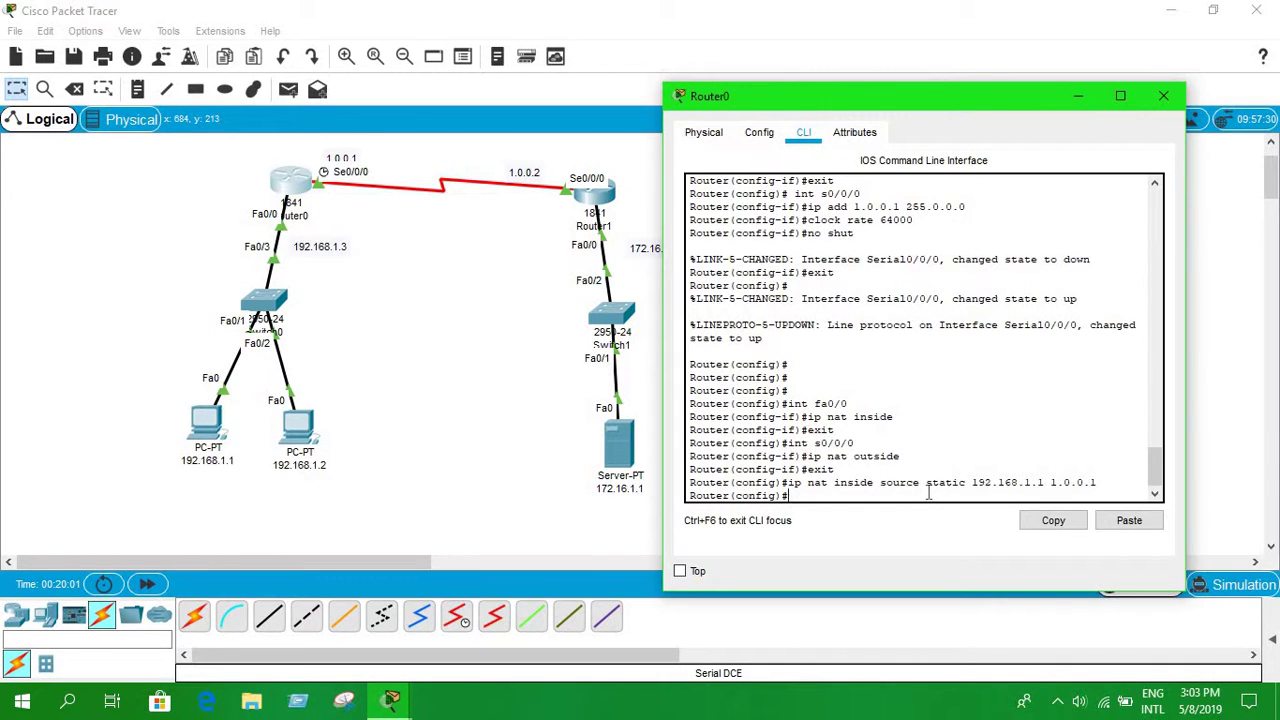
Try to add a default route on Router0 with ip route 0.0.0.0 0.0.0.0.
type("ip route")
type(" 0.0")
type(".0")
type("0 90")
key("BackSpace")
key("BackSpace")
type("0.0.0.0")
key("Return")
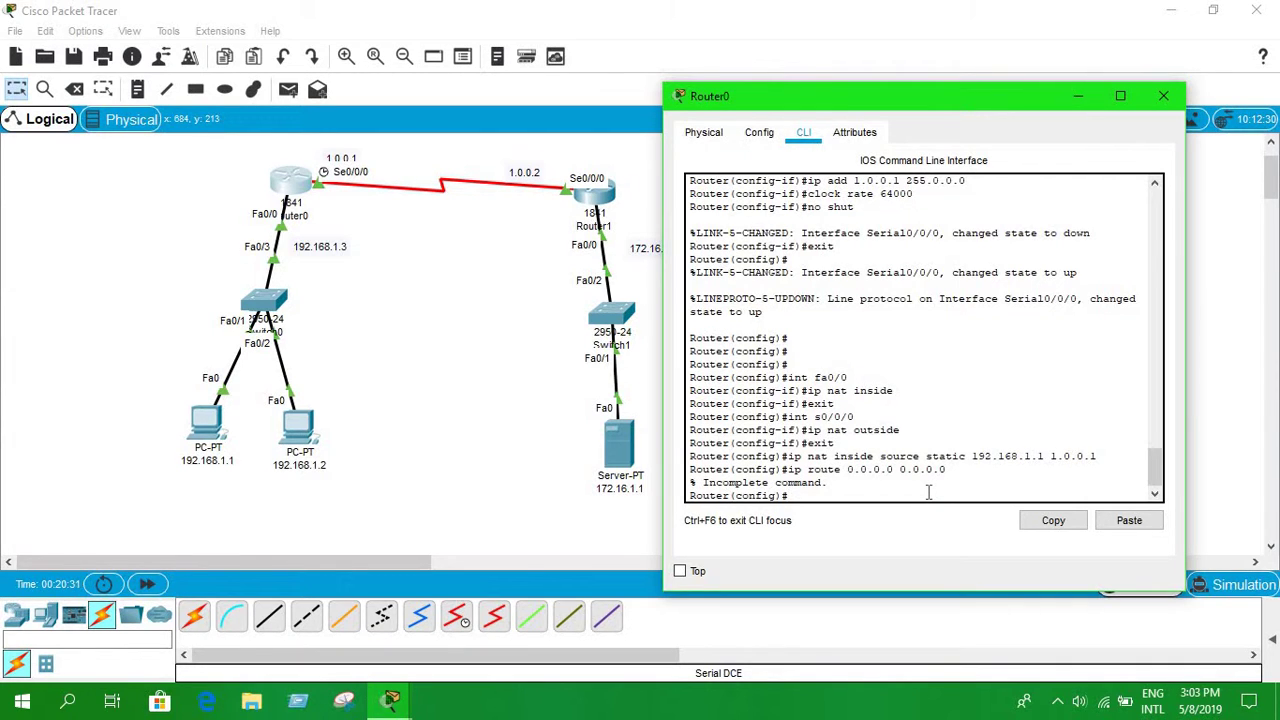
Map 192.168.1.2 to 1.0.0.1 on Router0 with ip nat inside source static, and try ip route 0.0.0.0 0.0.0.0 again.
type("i")
key("Up")
key("Up")
key("Left")
key("Left")
key("Left")
key("Left")
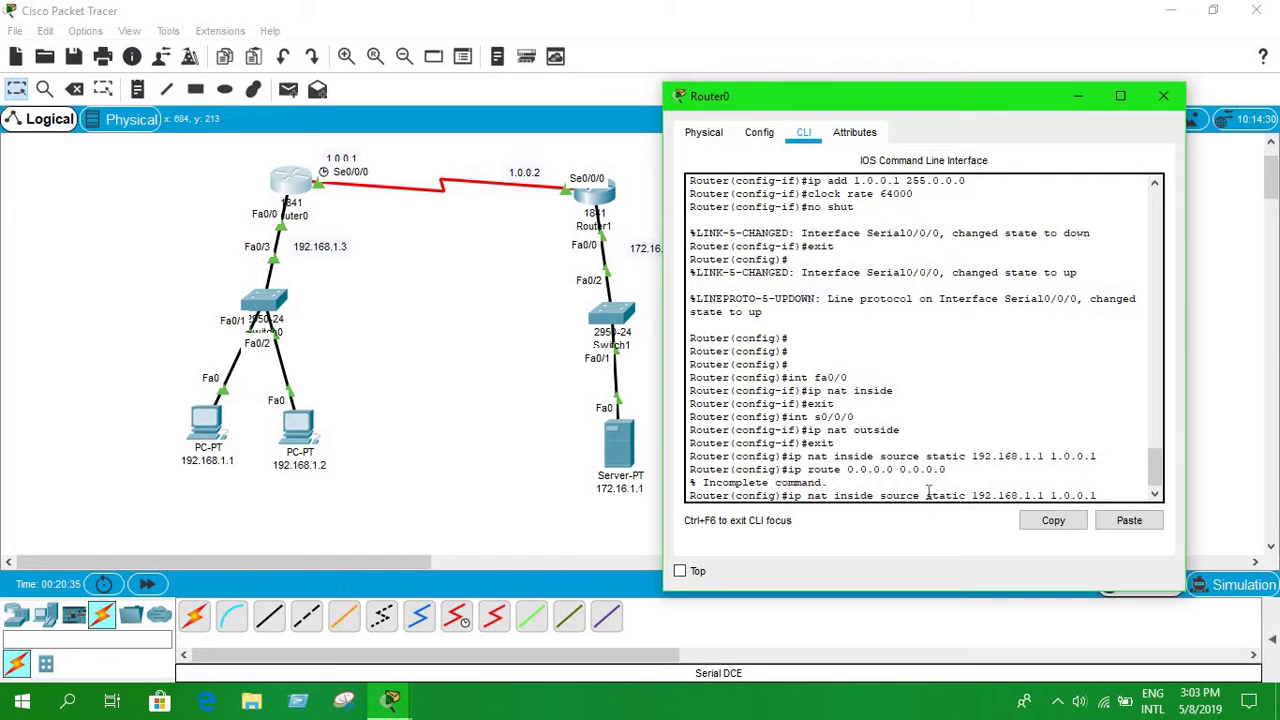
key("BackSpace")
type("2")
key("Return")
key("Up")
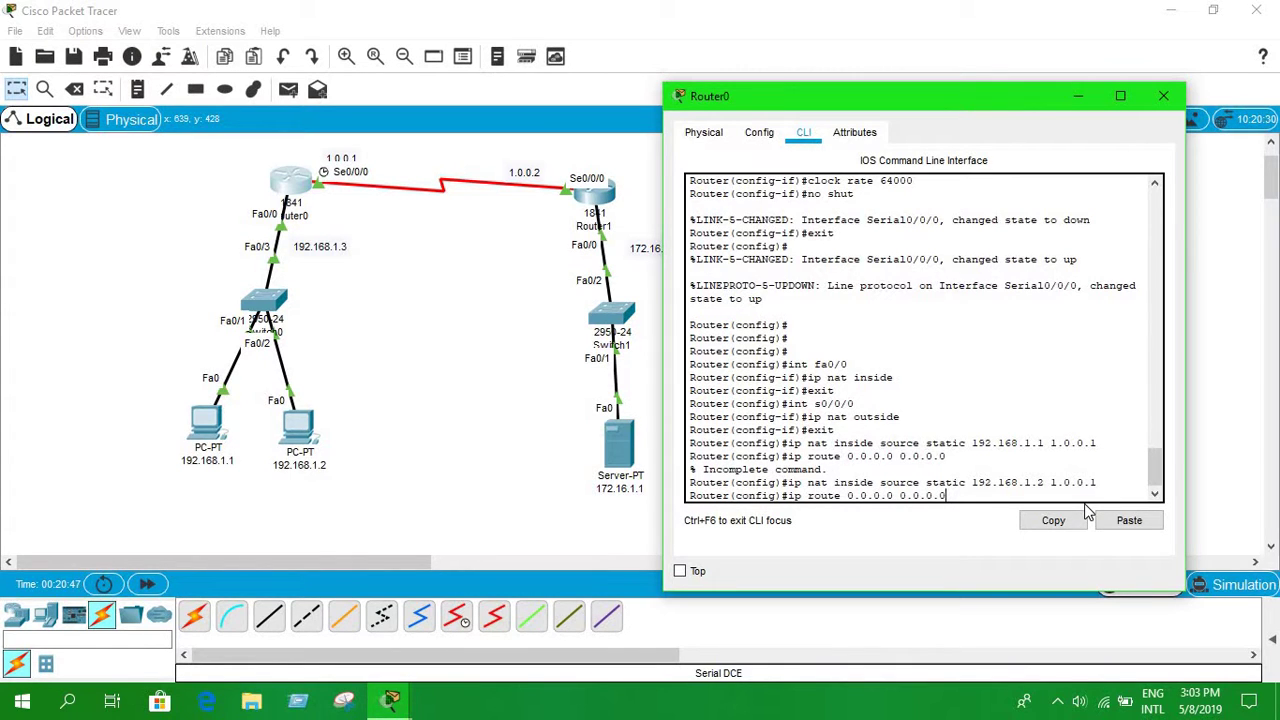
key("Return")
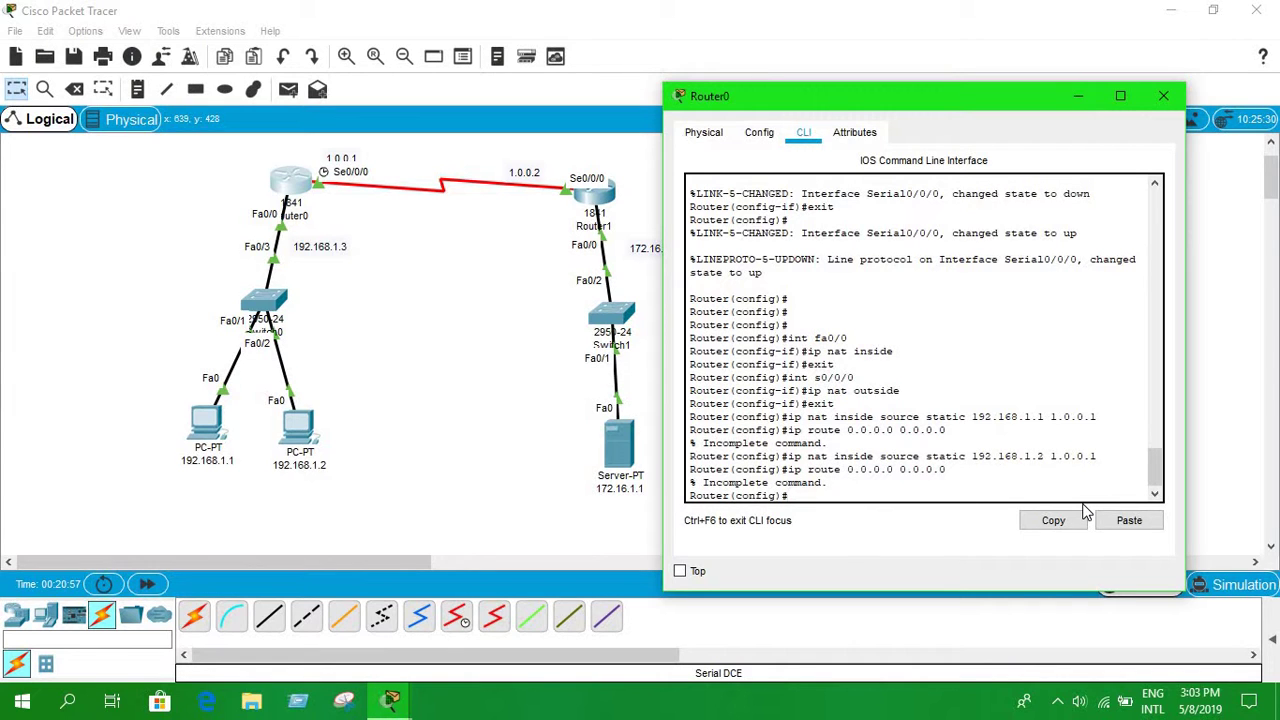
Exit Router0's global configuration mode and display its NAT translation table with sh ip nat tr.
type("exit")
key("Return")
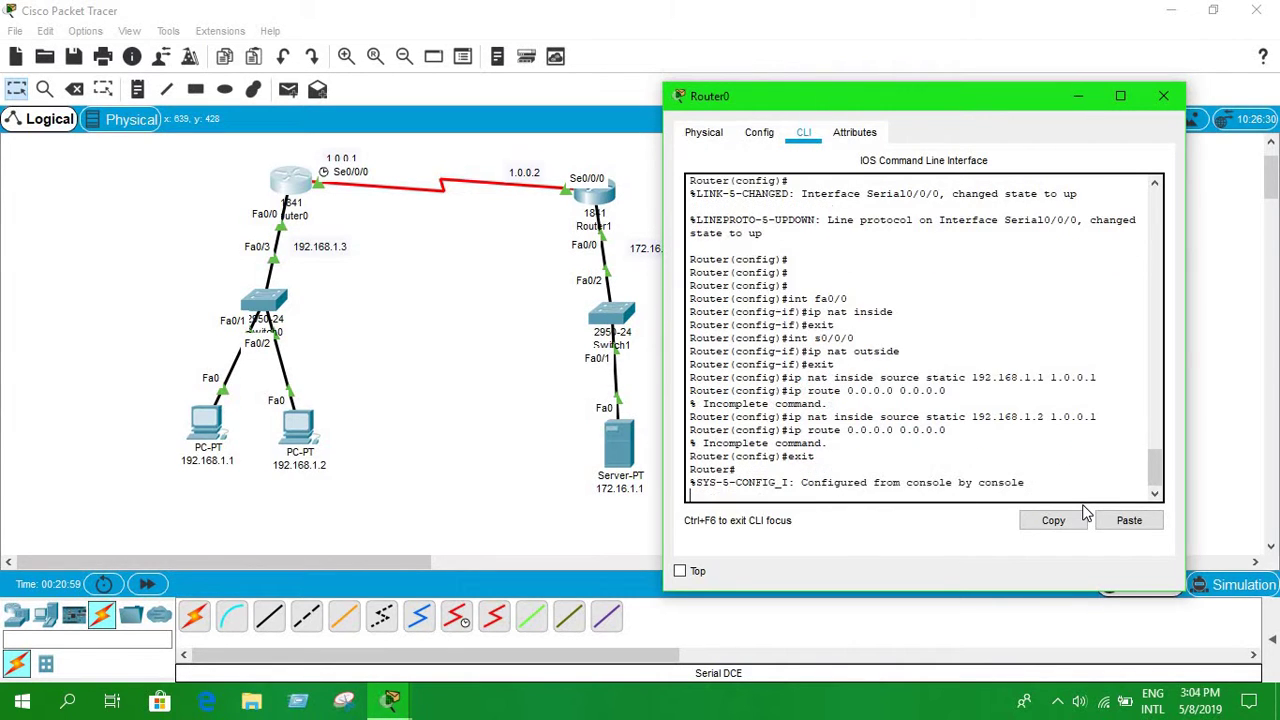
key("Return")
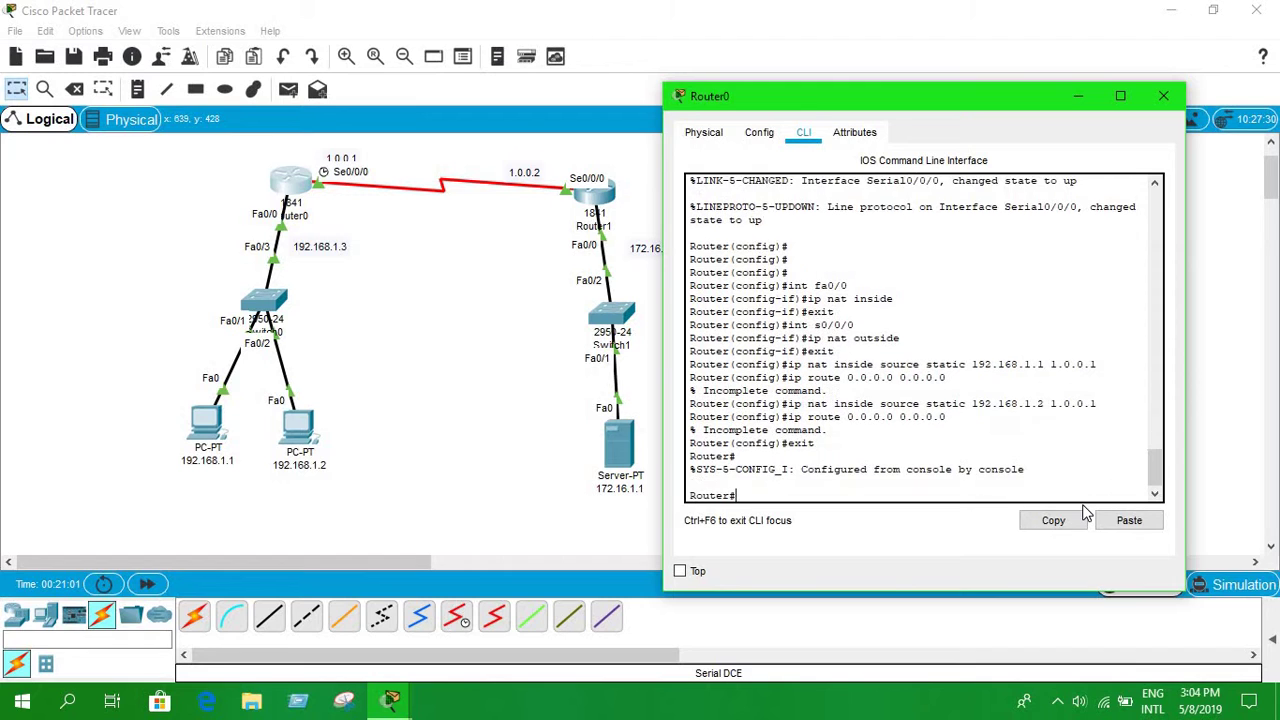
type("ship nat tr")
key("Left")
key("Left")
key("Left")
key("Left")
key("Left")
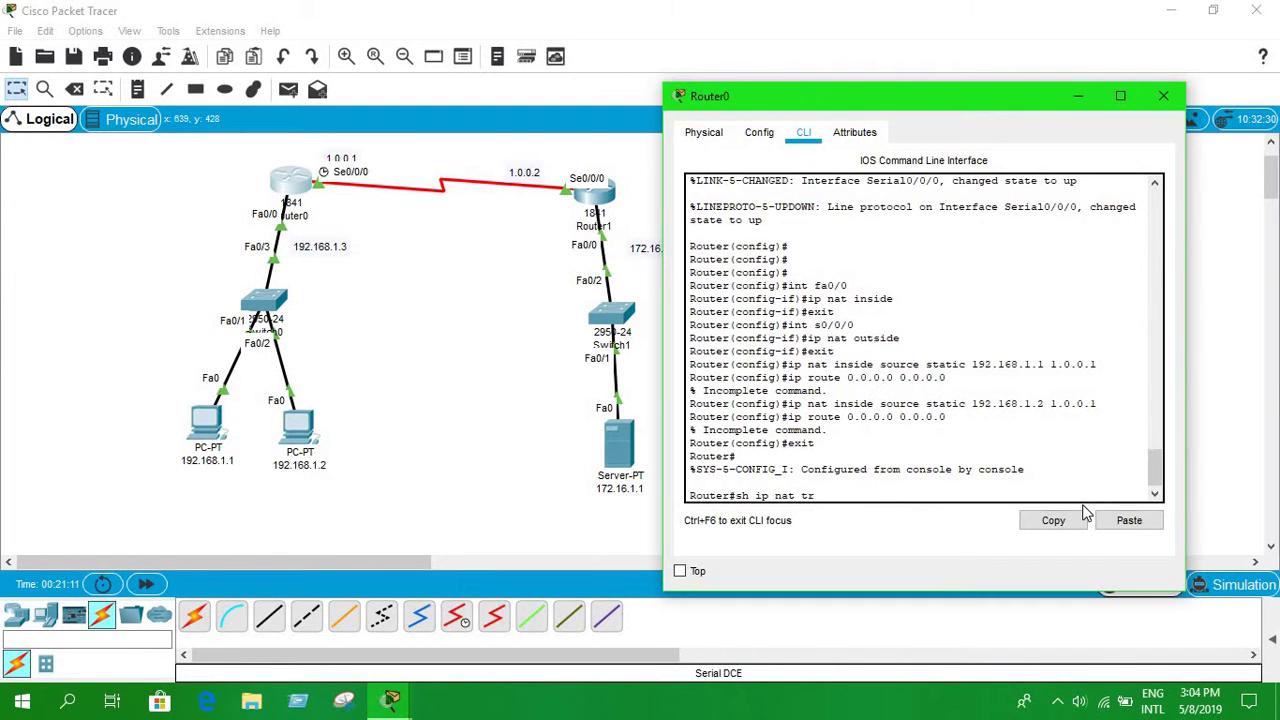
key("Right")
key("Right")
key("Right")
key("Right")
key("Return")
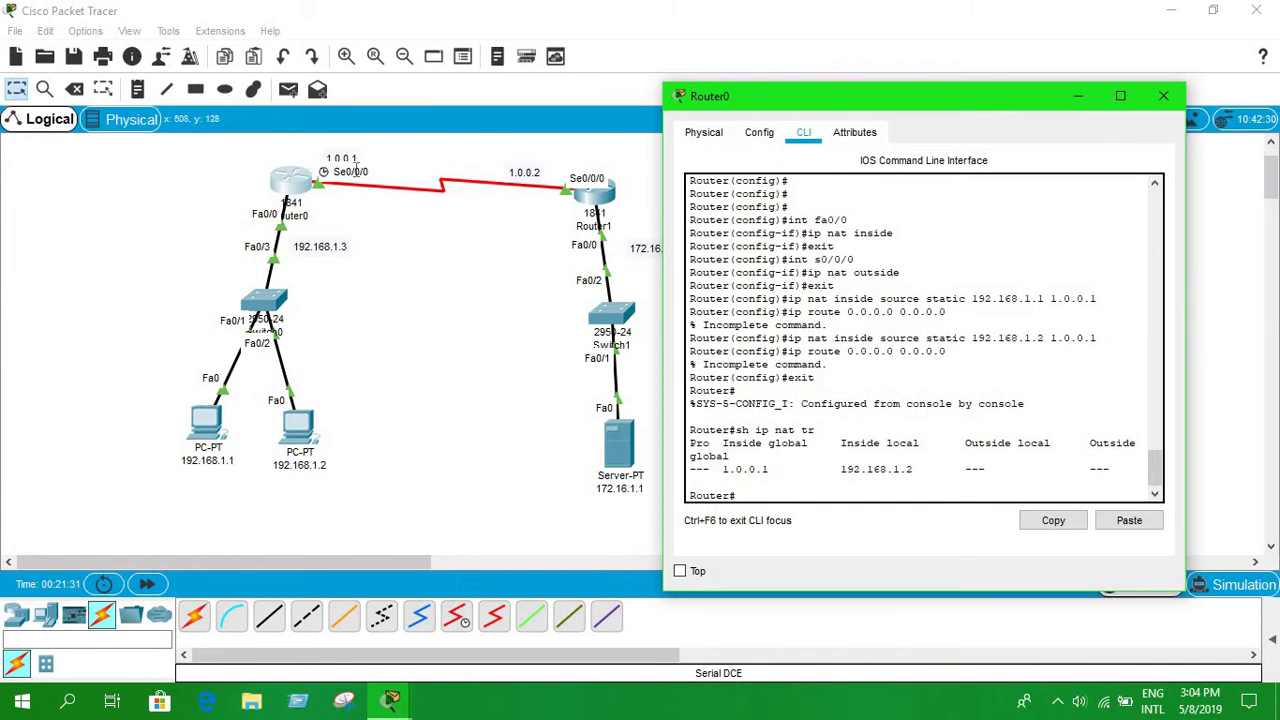
Close Router0's window, show the PDU list, and send a simple PDU from PC 192.168.1.2 to the server 172.16.1.1.
left_click(1160, 97)
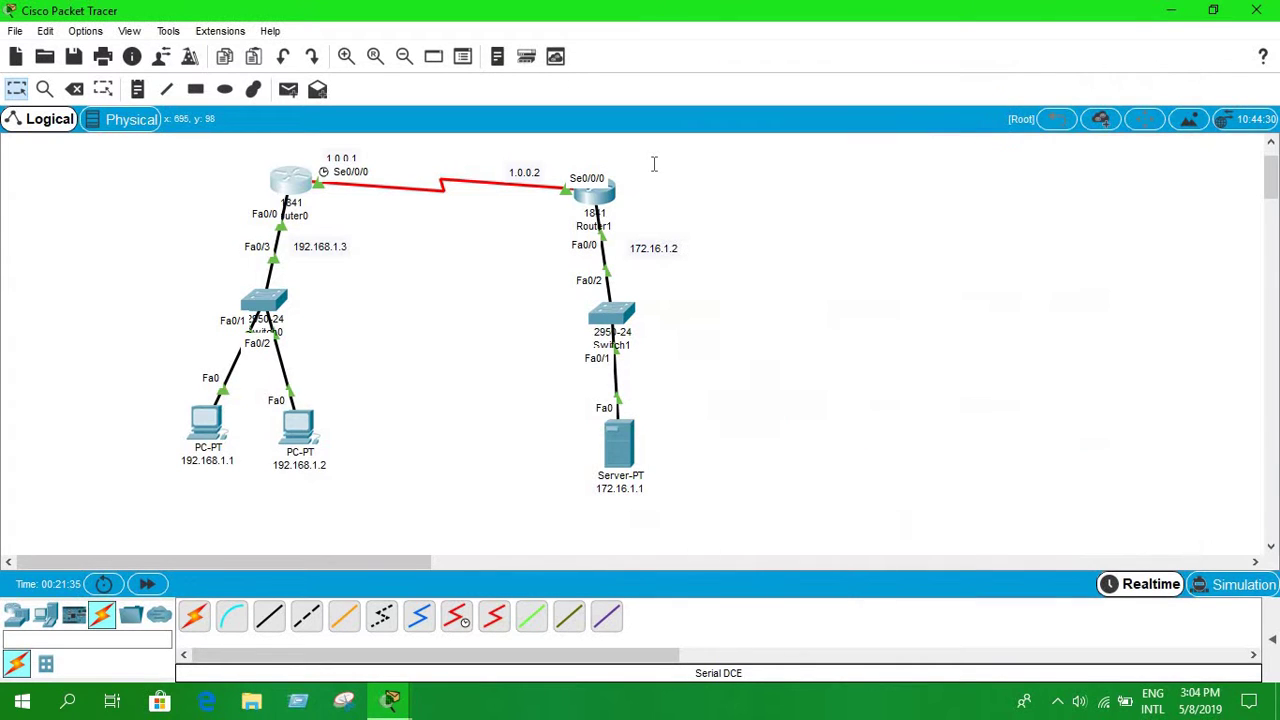
left_click(1272, 639)
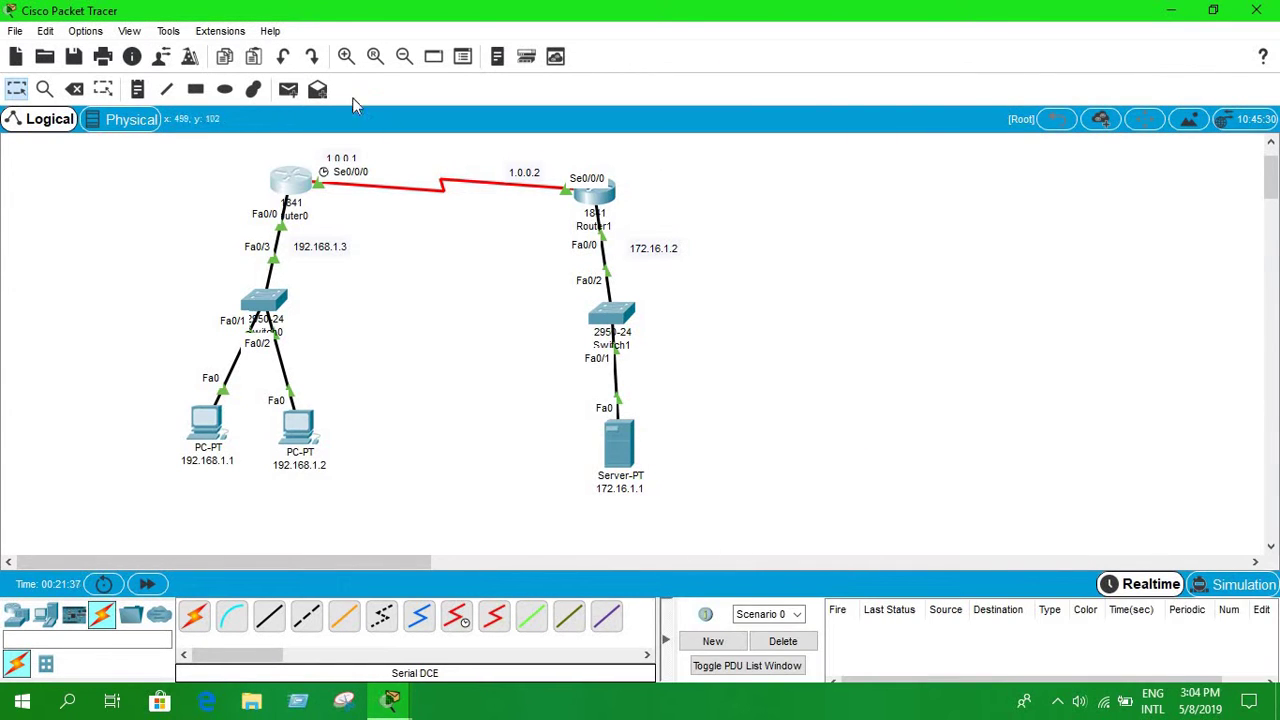
left_click(288, 89)
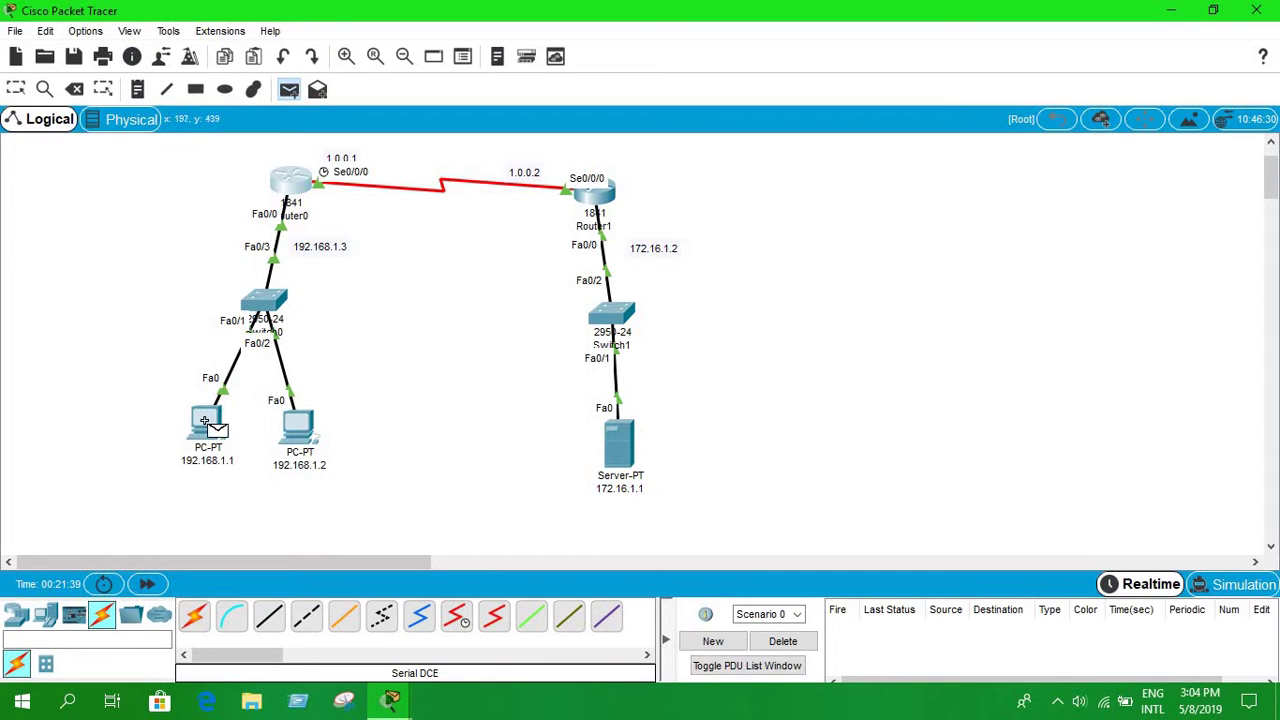
left_click(298, 428)
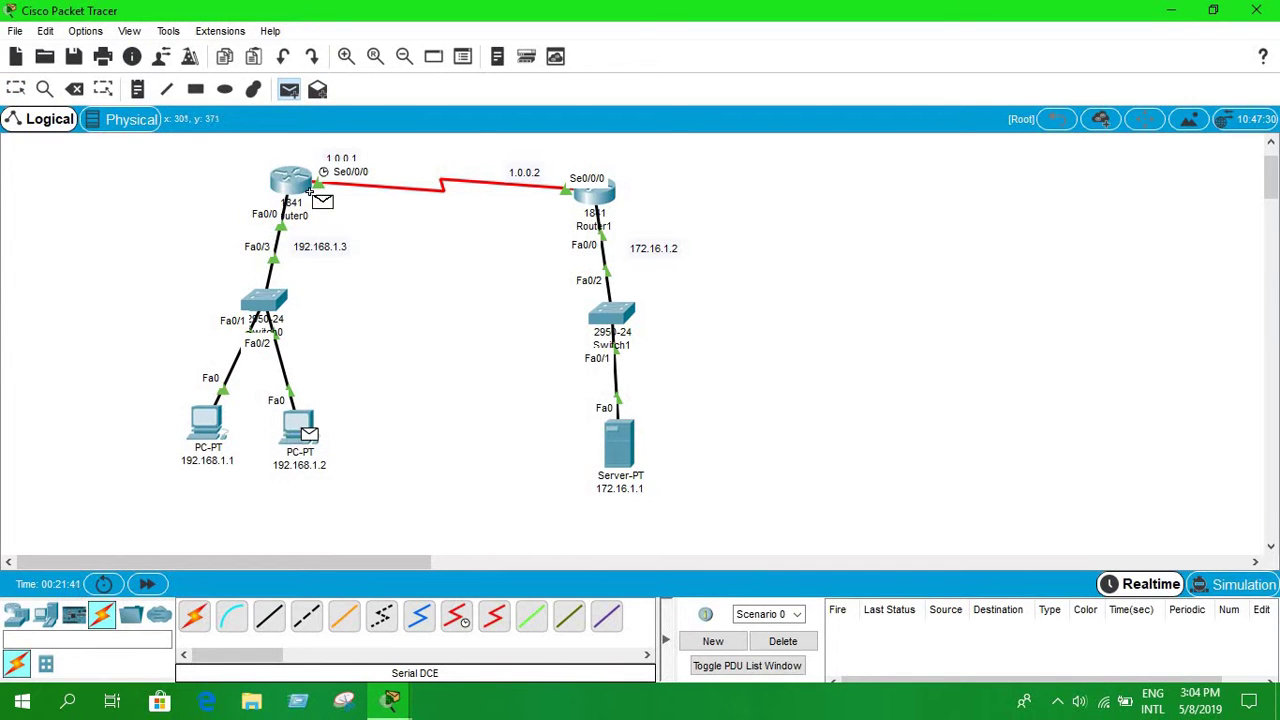
left_click(612, 440)
Send two simple PDUs from PC 192.168.1.2 to Router0 to test the local connection.
left_click(288, 89)
left_click(298, 430)
left_click(283, 186)
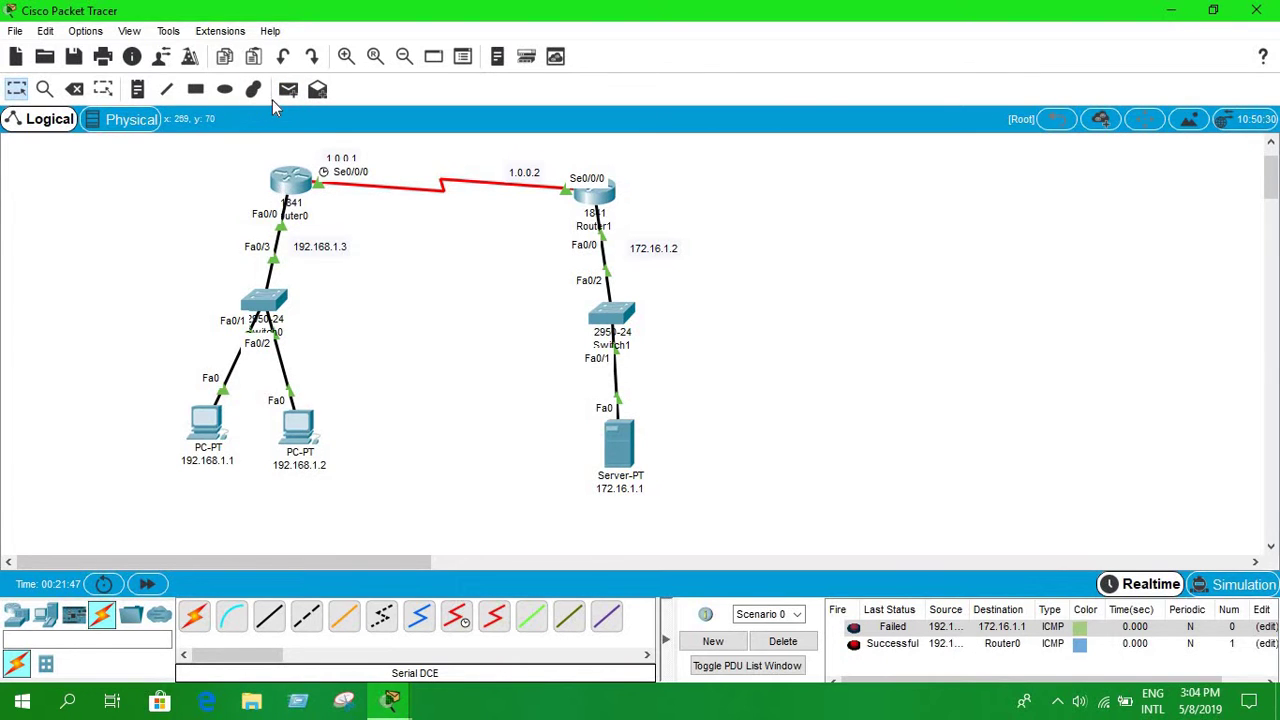
left_click(288, 89)
left_click(300, 428)
left_click(290, 184)
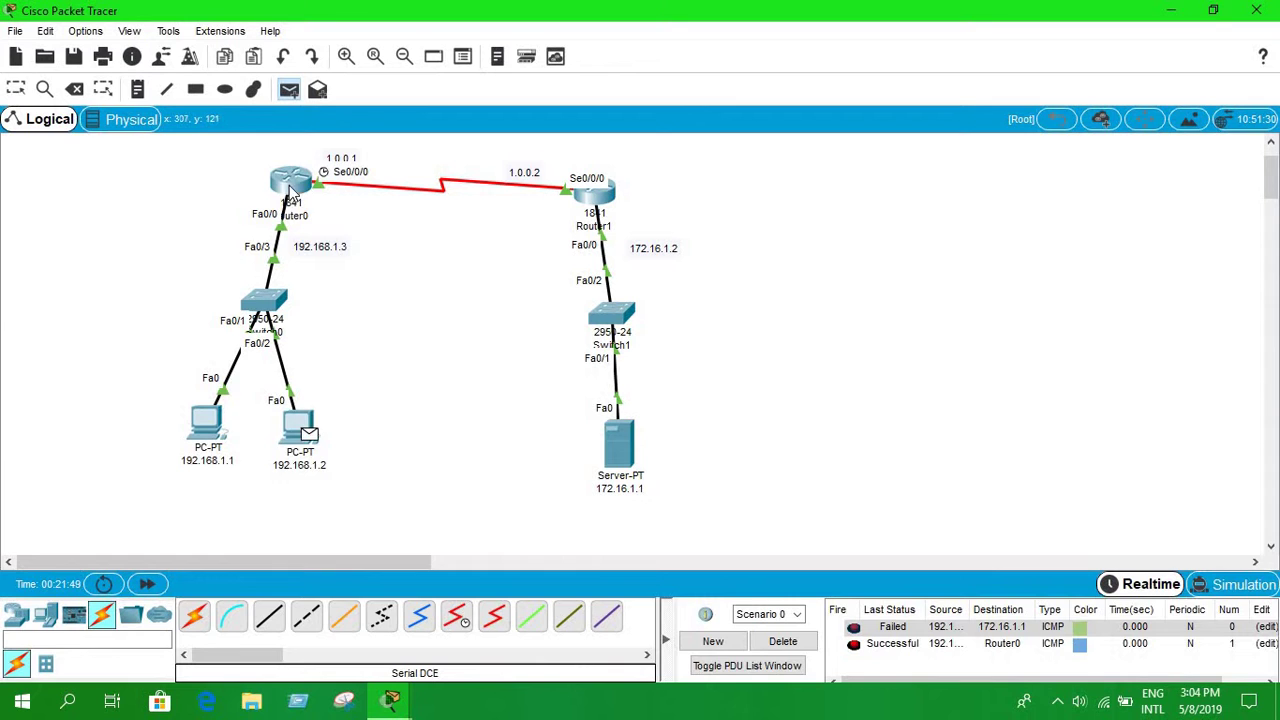
Send a simple PDU from PC 192.168.1.2 to Router1 and another one to Router0.
left_click(288, 89)
left_click(302, 432)
left_click(597, 195)
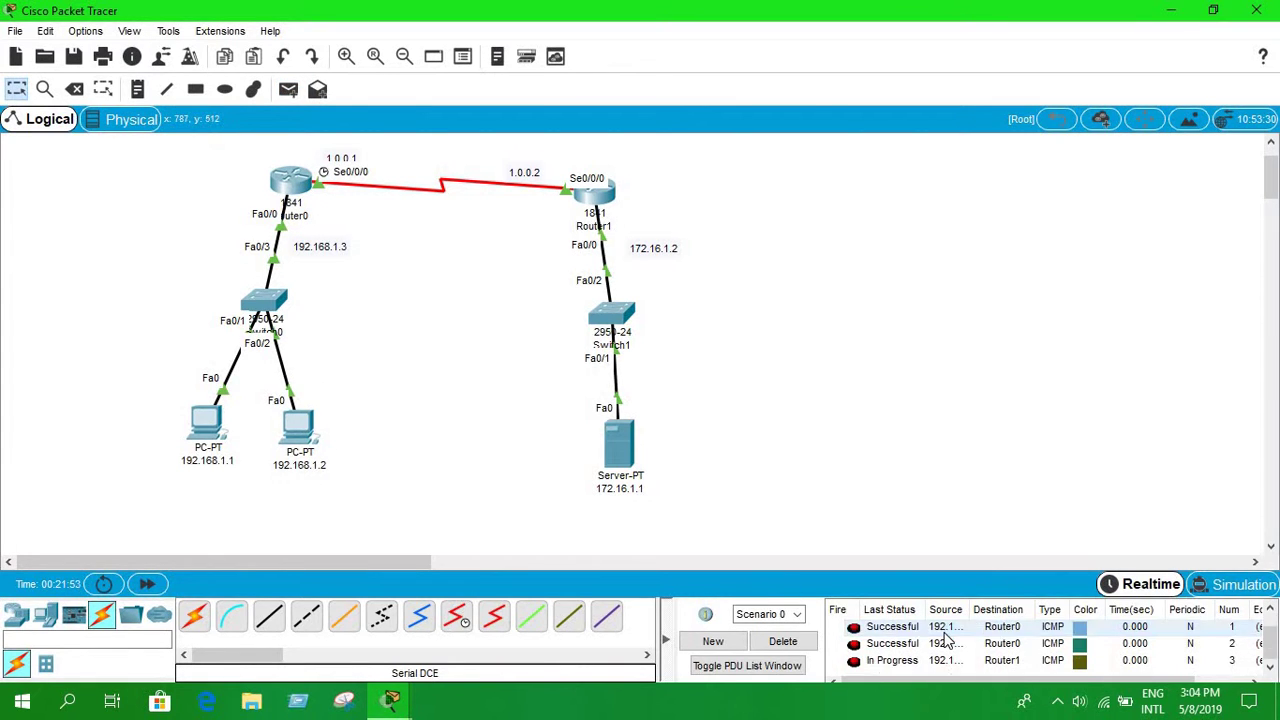
key("Delete")
left_click(288, 89)
left_click(300, 425)
left_click(292, 180)
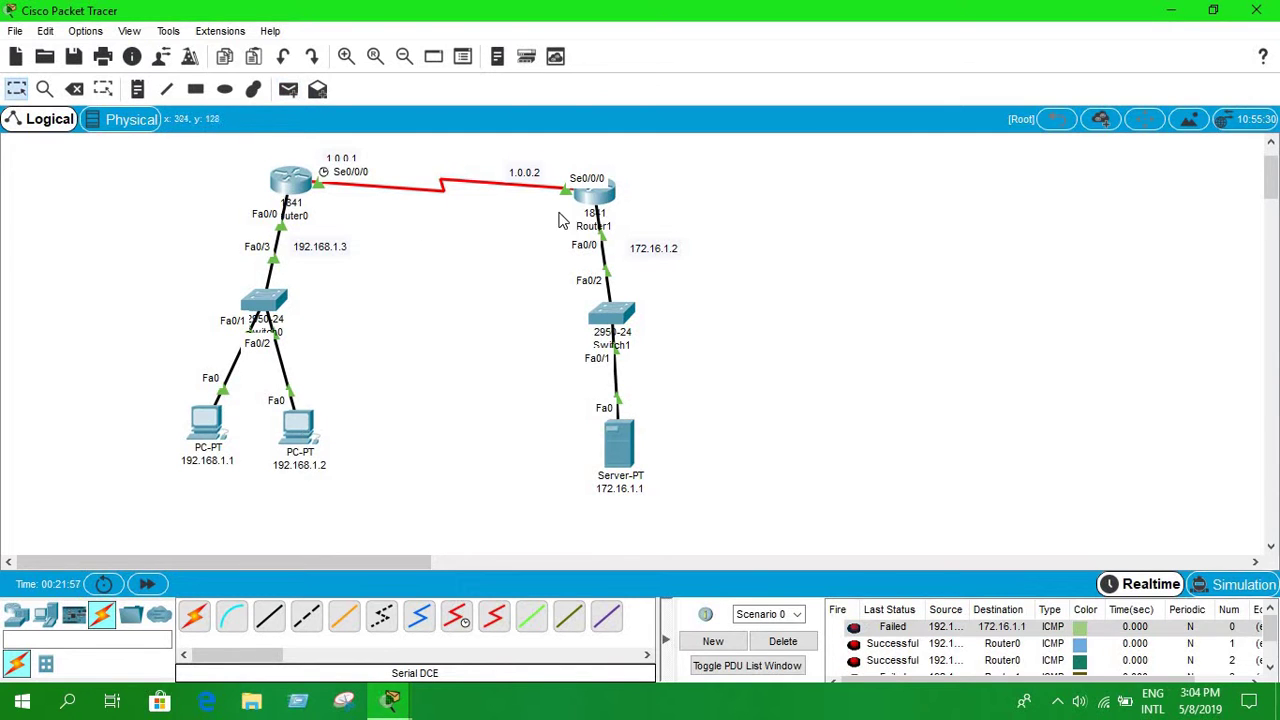
Create a new PDU scenario and send a simple PDU from PC 192.168.1.2 to the server 172.16.1.1.
left_click(730, 645)
left_click(288, 91)
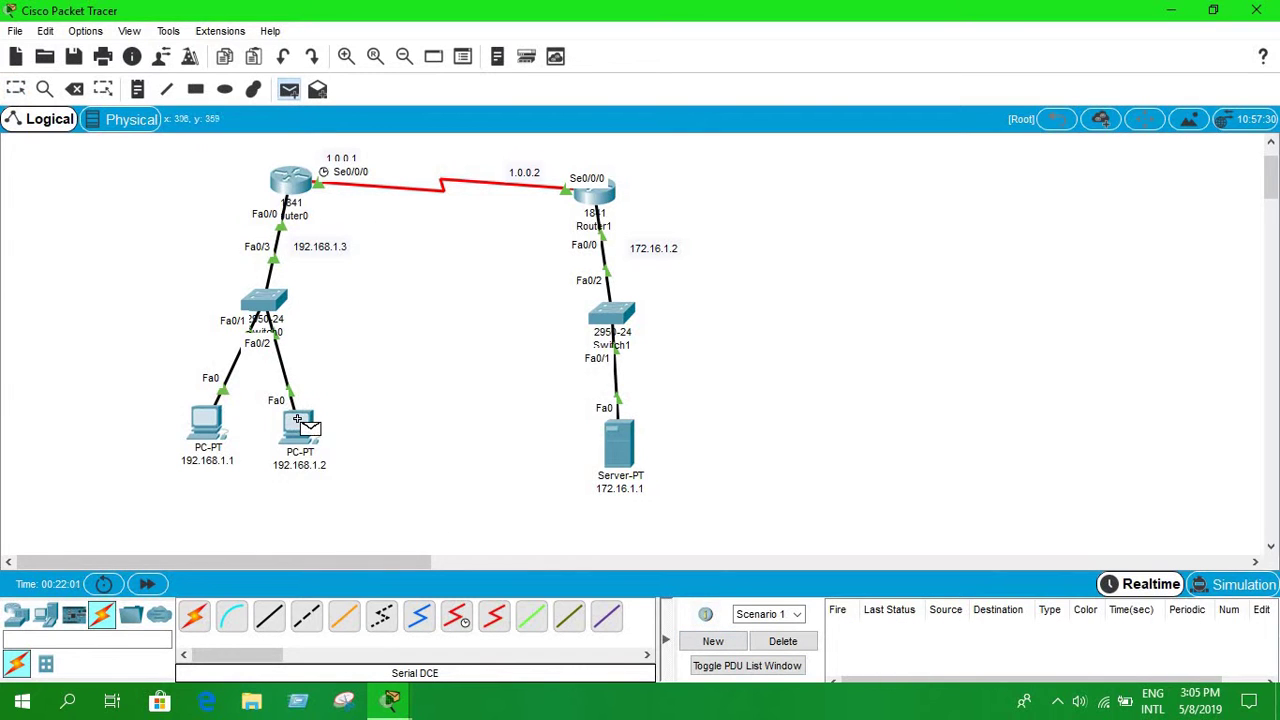
left_click(292, 425)
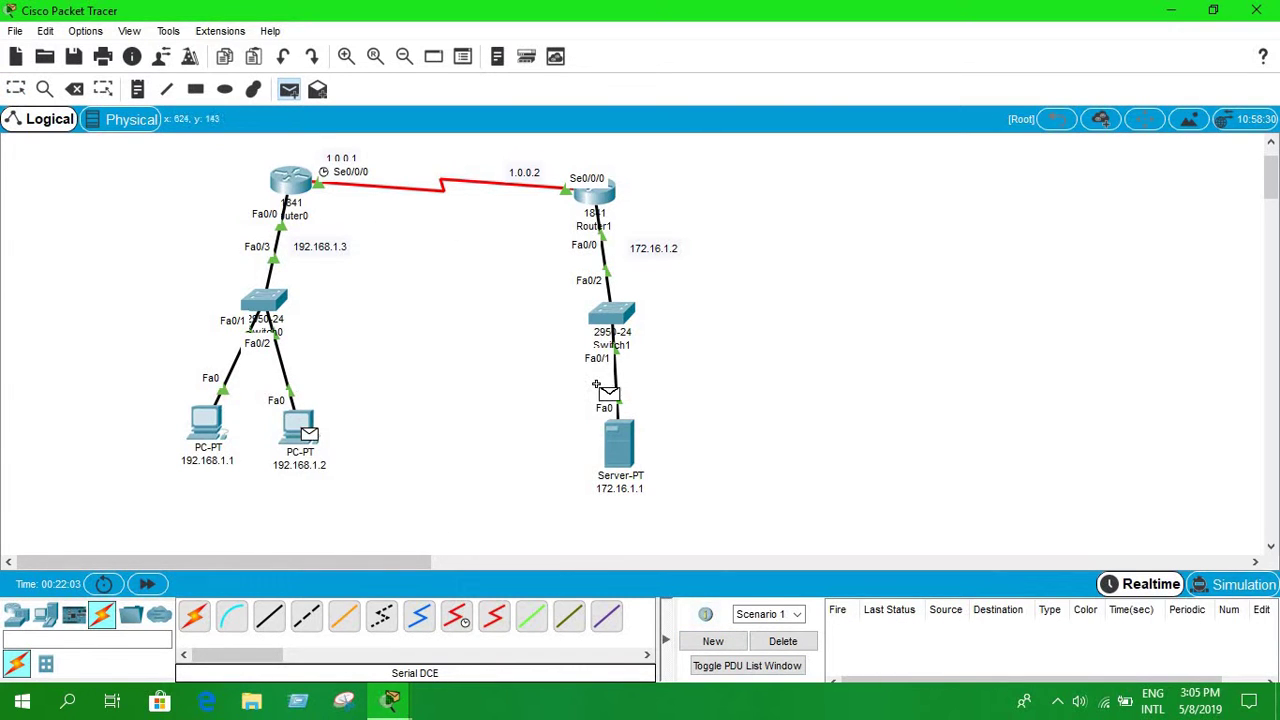
left_click(616, 460)
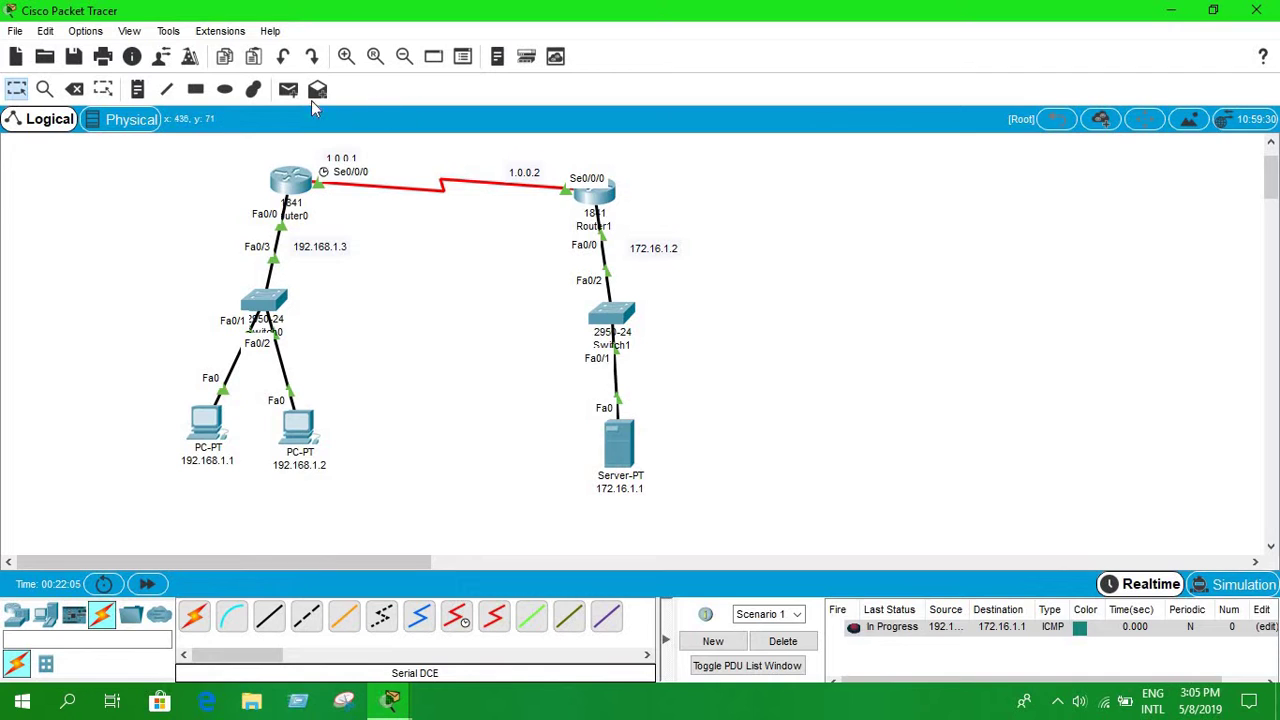
Send a simple PDU from PC 192.168.1.2 to Router1 in the new scenario.
key("p")
left_click(288, 436)
left_click(585, 198)
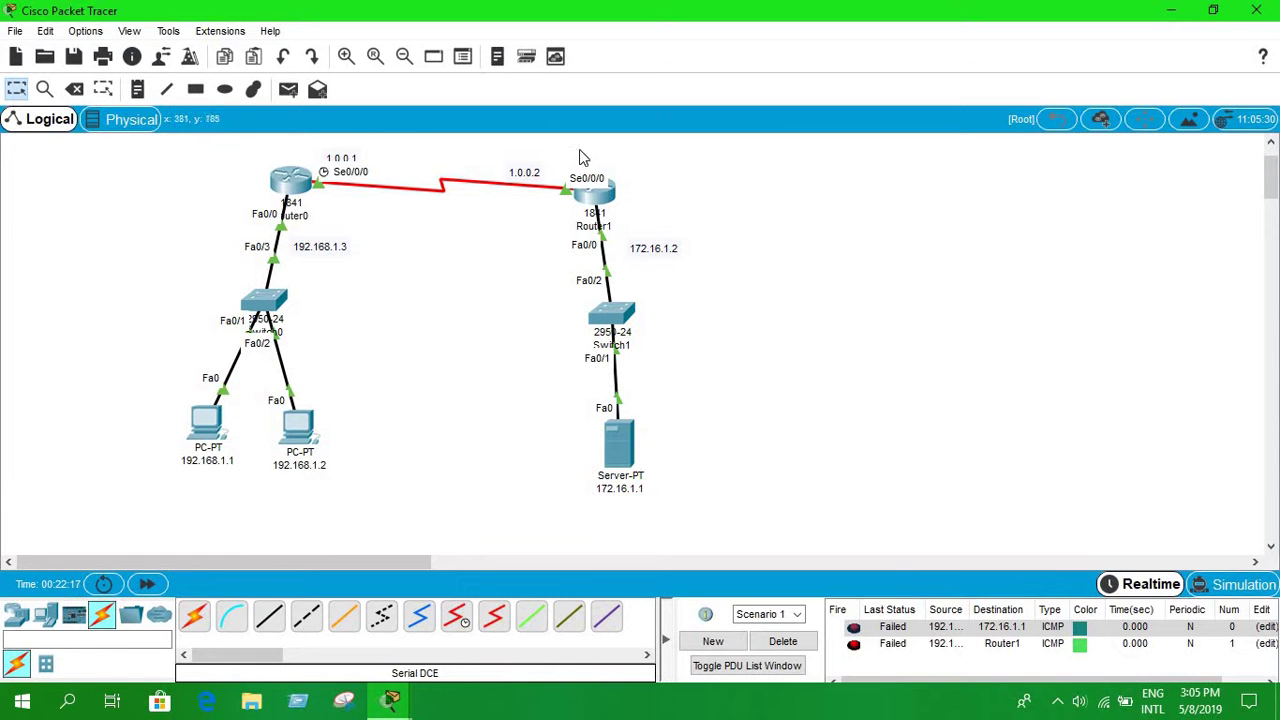
Reopen Router0's command line and enter global configuration mode with conf t.
left_click(289, 178)
scroll(915, 392, "up", 2)
scroll(915, 392, "down", 2)
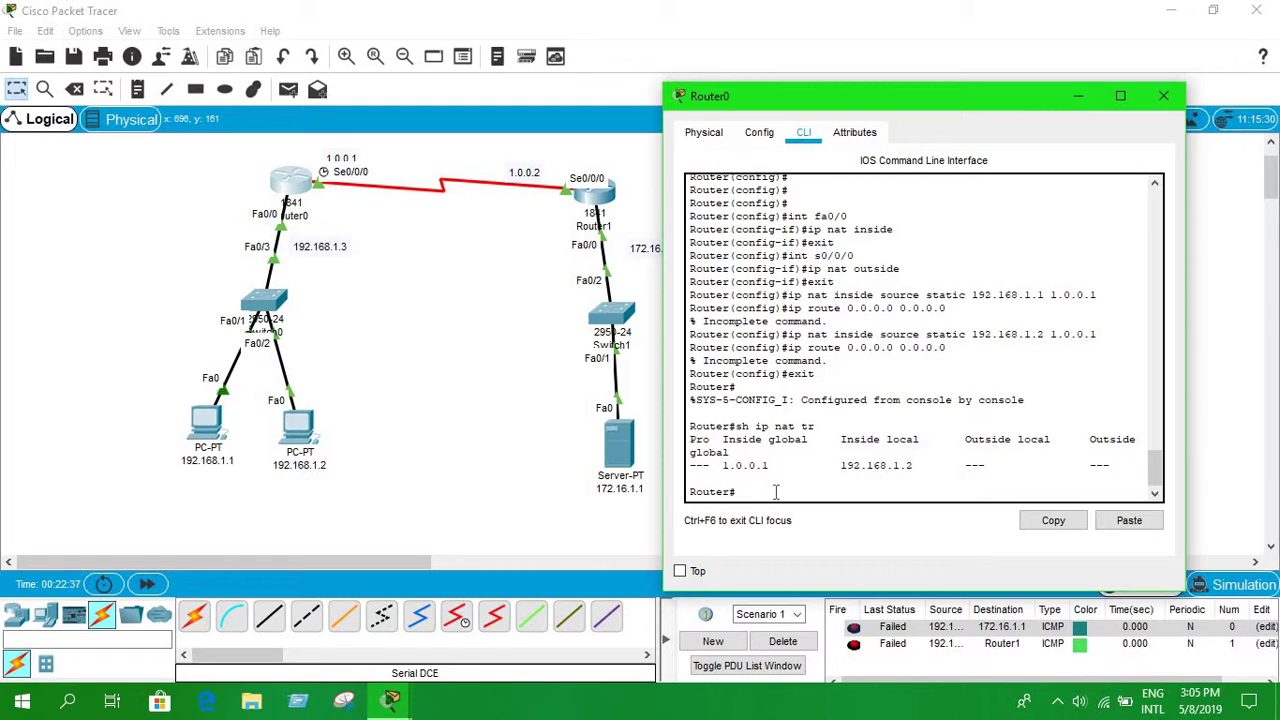
type("nt s0/0/0")
key("Return")
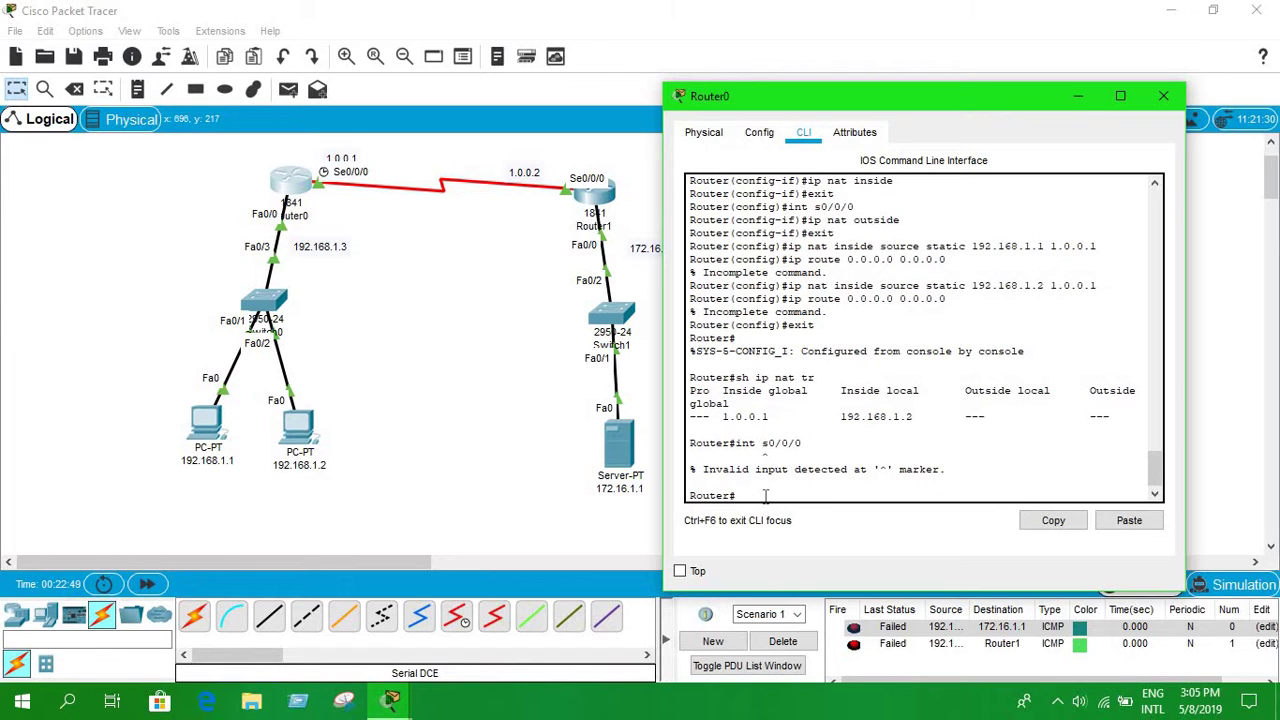
type("co")
type("nf")
type(" t")
key("Return")
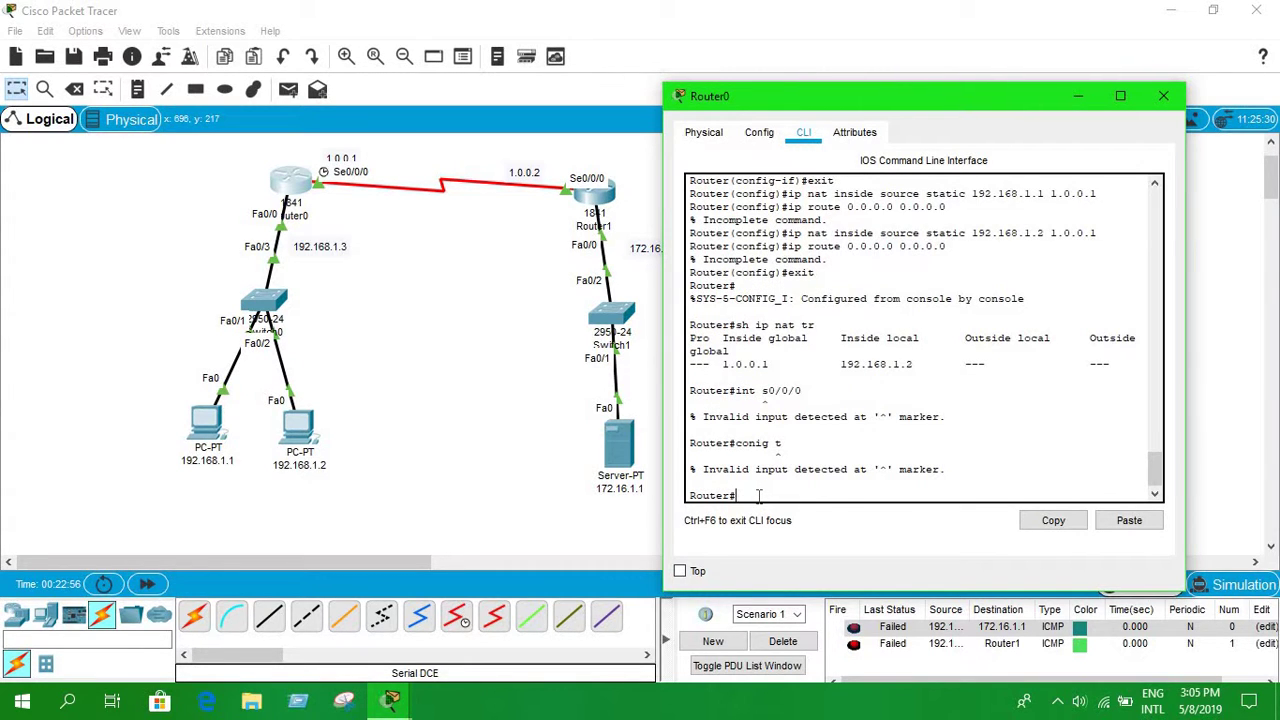
type("conf t")
key("Return")
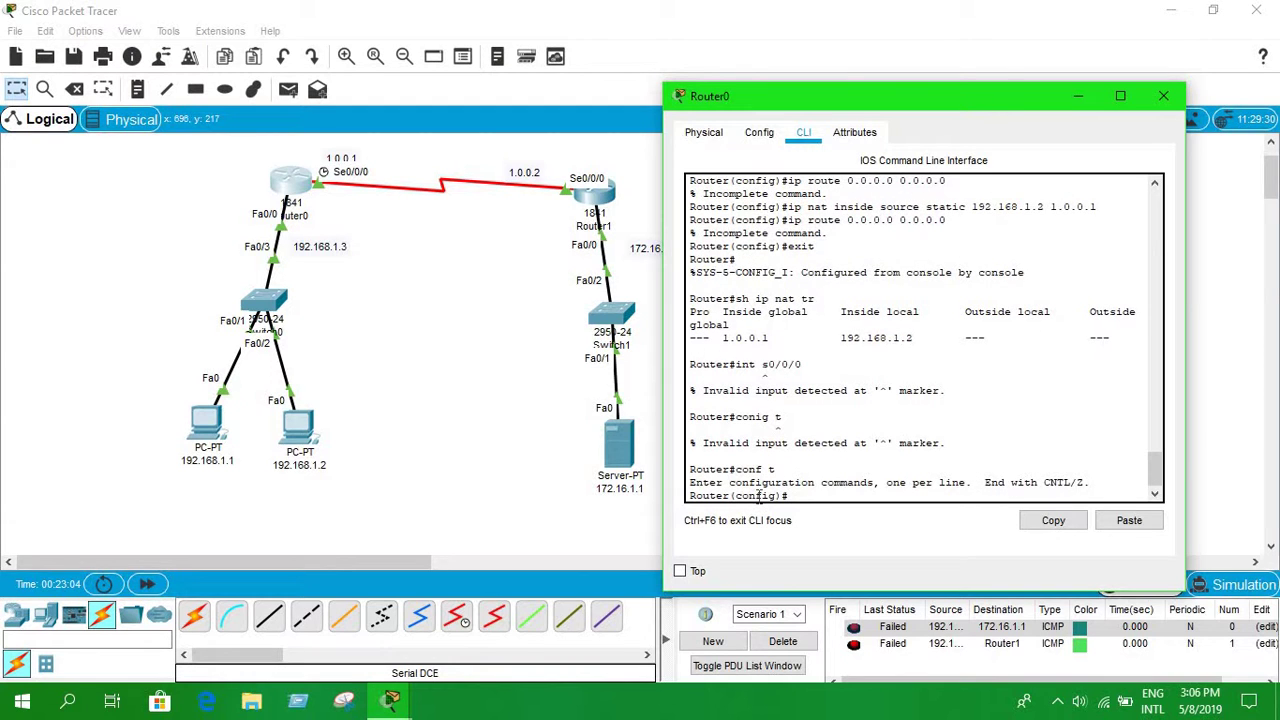
Enter interface configuration mode for Router0's serial port with int s0/0/0.
type("s0/0/0")
key("Return")
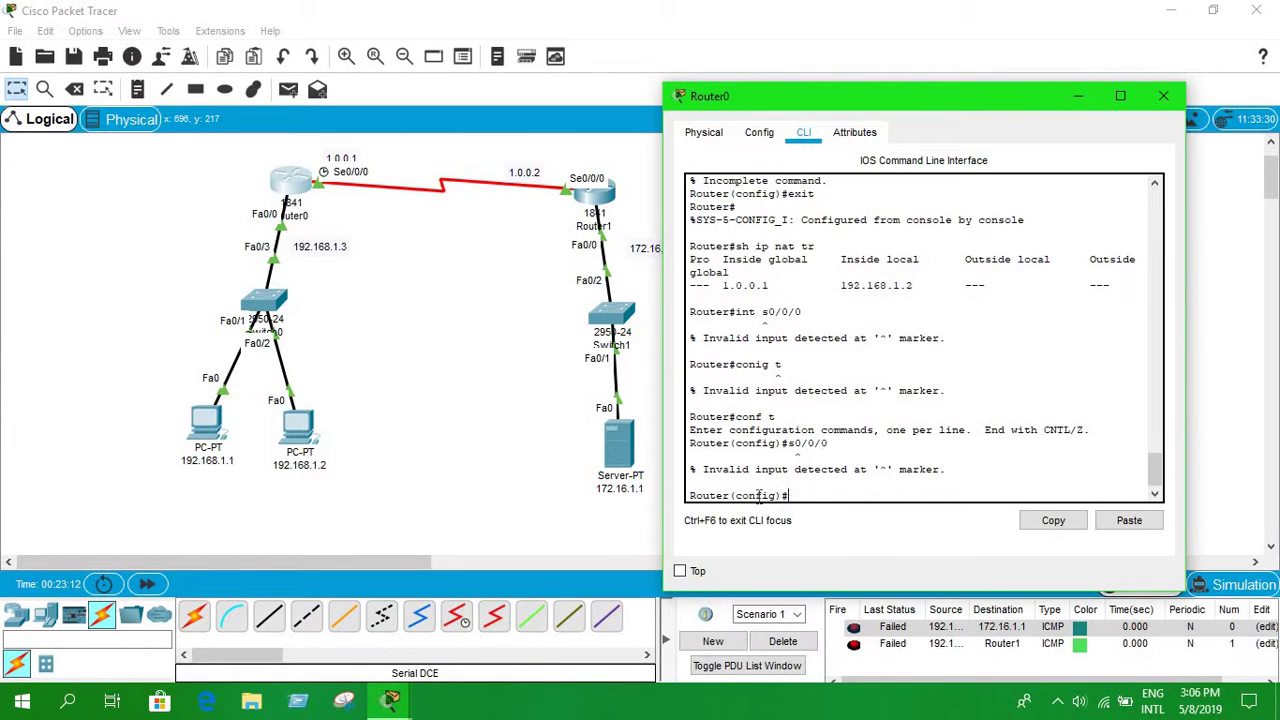
type("int s0")
key("BackSpace")
type("/0/0")
key("Return")
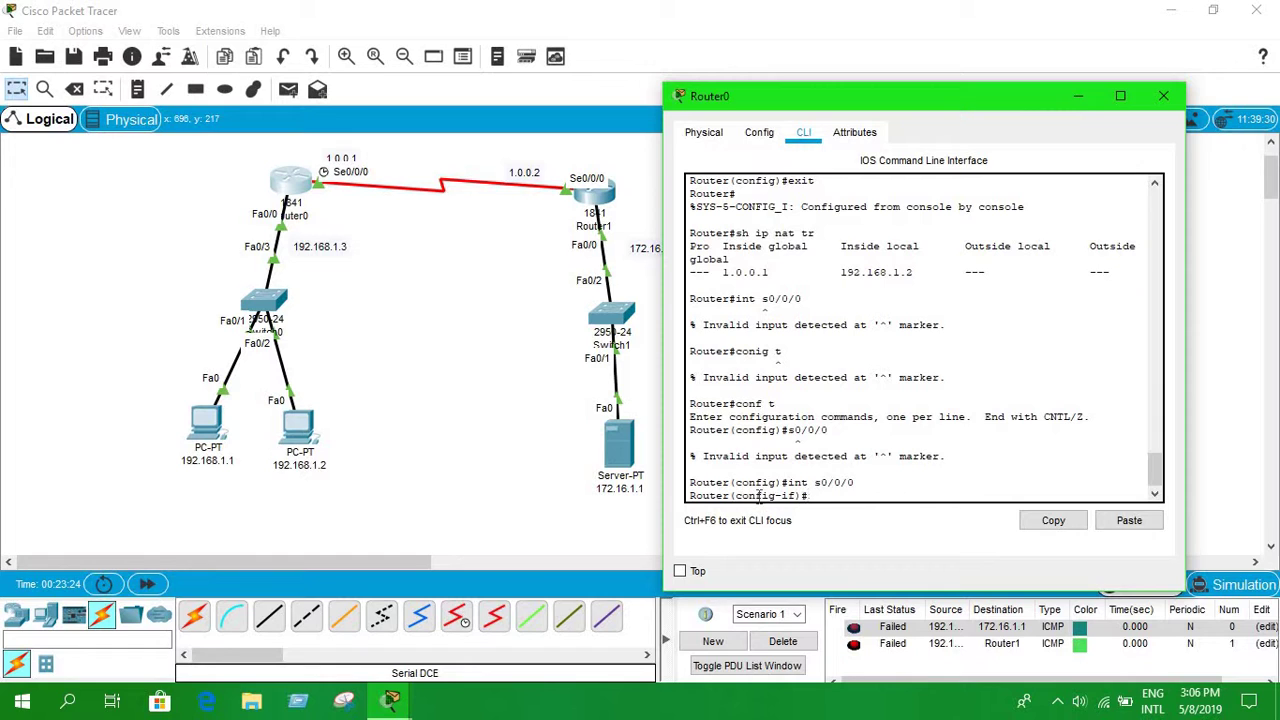
Reissue ip nat inside source static 192.168.1.2 1.0.0.1 from Router0's interface configuration mode.
type("ip nat inside source static 192.168.1.2 1.0.0.1")
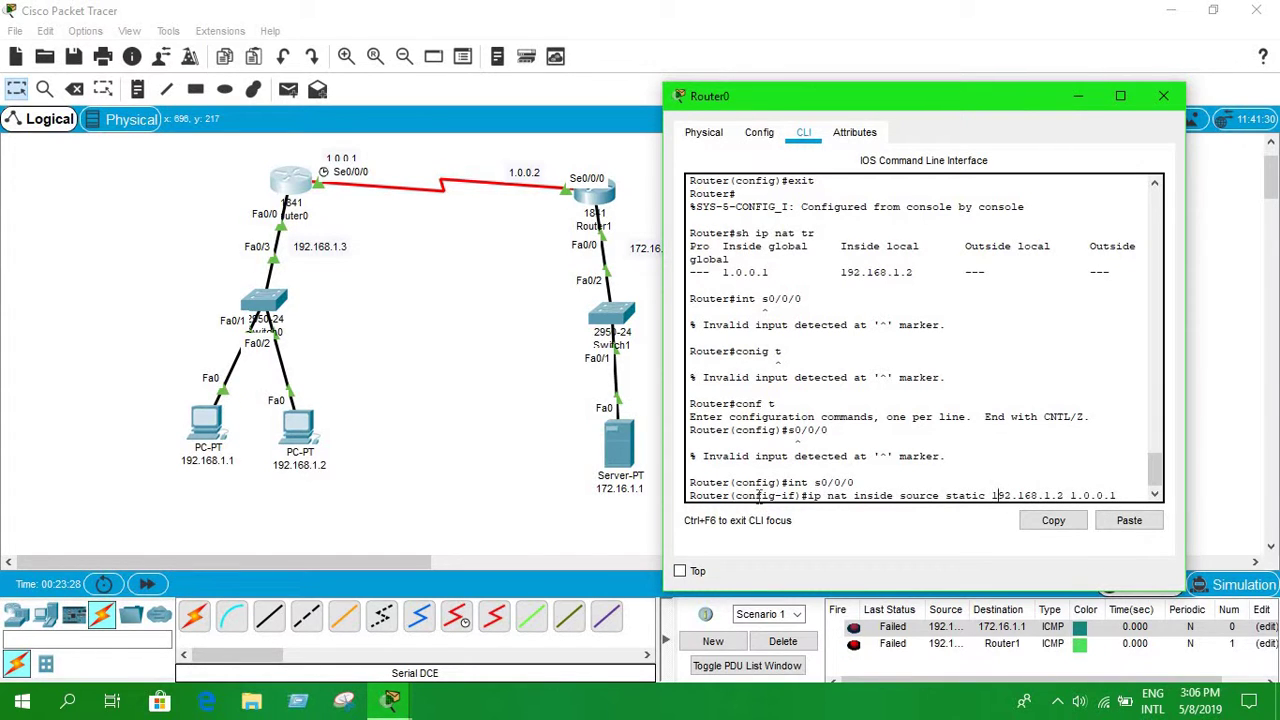
key("Right")
key("Right")
key("Right")
key("Return")
Add a default route through the serial interface on Router0 with ip route 0.0.0.0 0.0.0.0 s0/0/0.
key("Up")
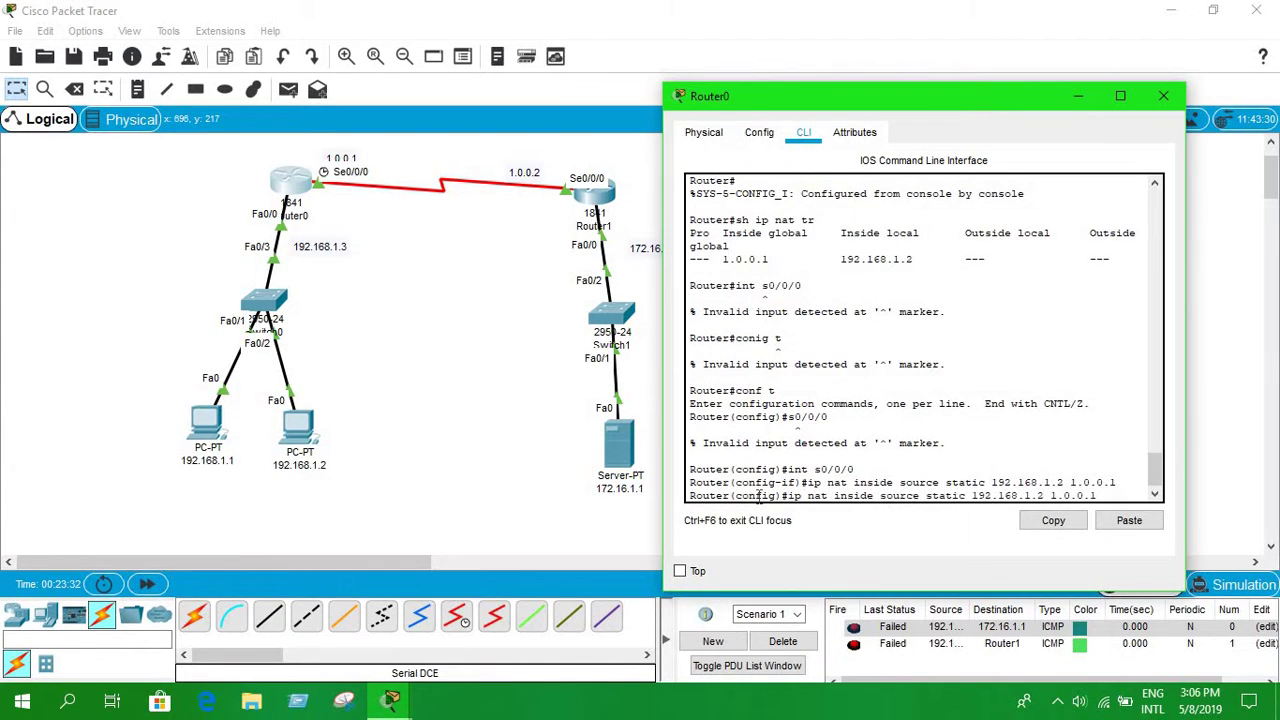
key("BackSpace")
key("BackSpace")
key("BackSpace")
key("BackSpace")
key("BackSpace")
key("BackSpace")
key("BackSpace")
key("BackSpace")
key("BackSpace")
key("BackSpace")
key("BackSpace")
key("BackSpace")
key("BackSpace")
key("BackSpace")
key("BackSpace")
key("BackSpace")
key("BackSpace")
key("BackSpace")
key("BackSpace")
key("BackSpace")
type("route 0.0.0.0 0.0.0.0")
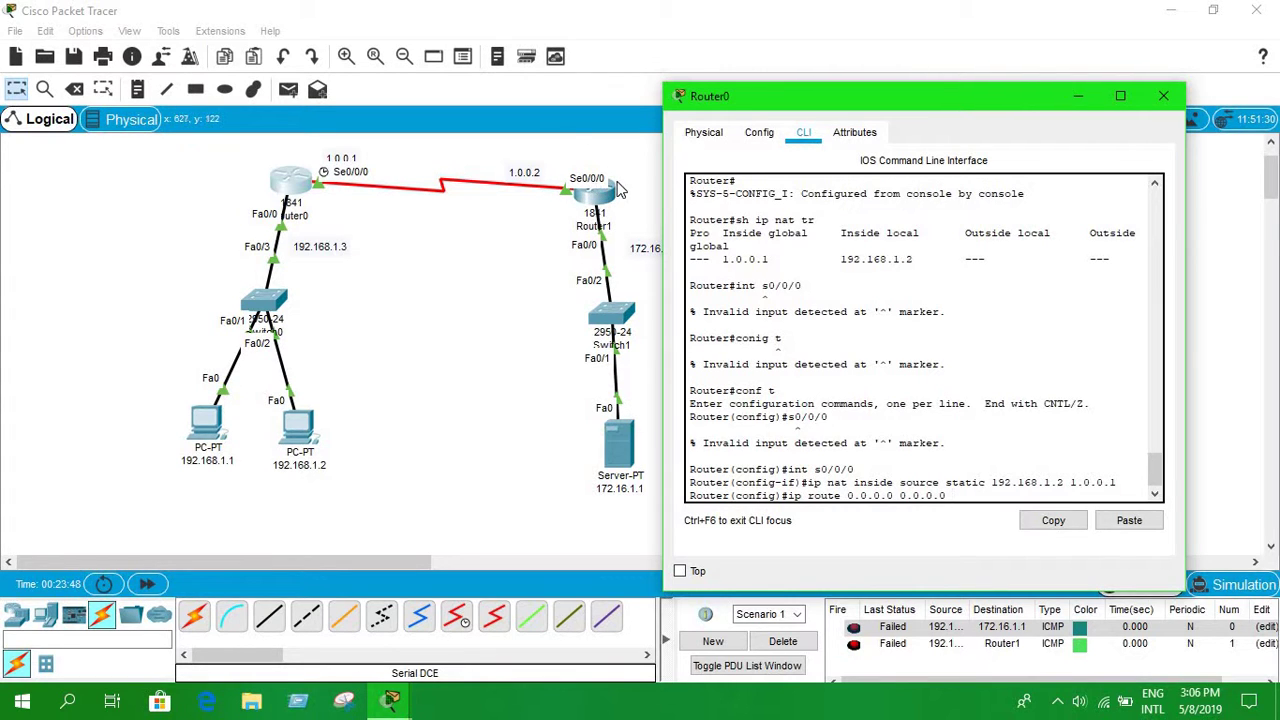
type("s0/0/0")
key("Return")
Reissue the static NAT command on Router0 for PC 192.168.1.1 with ip nat inside source static 192.168.1.1 1.0.0.1.
key("Up")
key("Up")
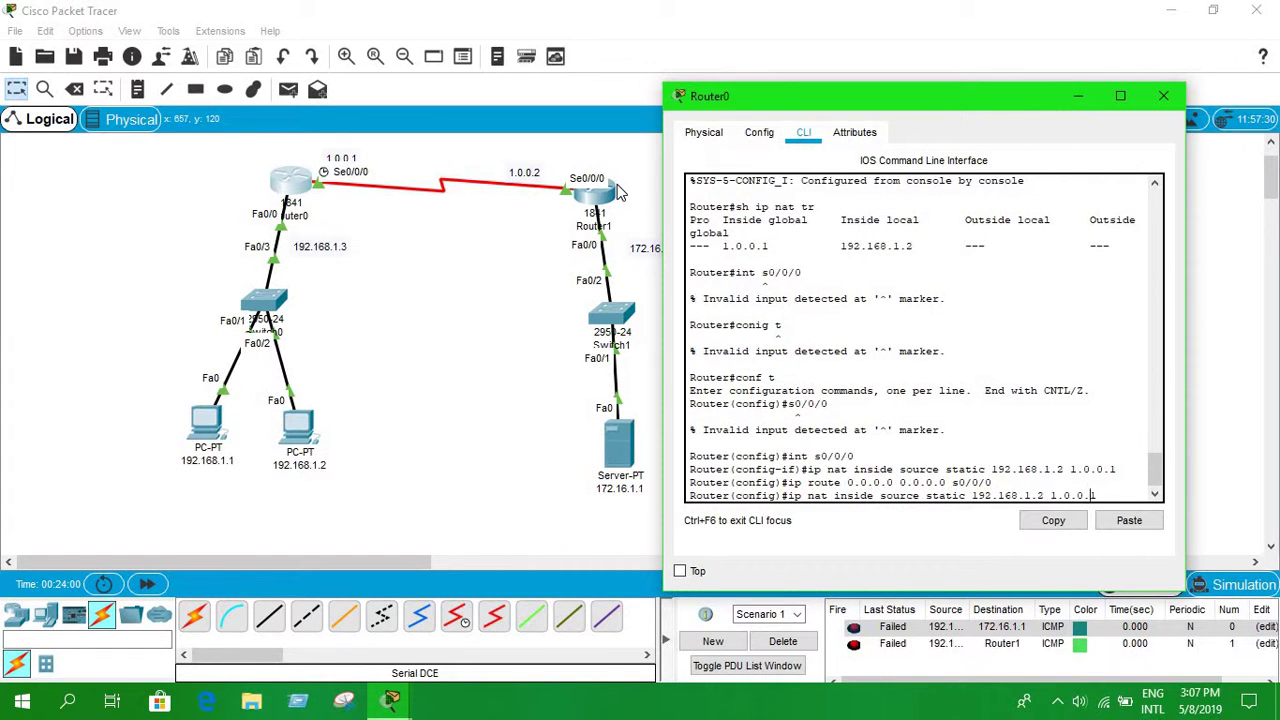
key("Left")
key("Left")
key("Left")
key("Left")
key("Left")
key("Left")
key("Left")
key("Left")
key("BackSpace")
type("1")
key("Return")
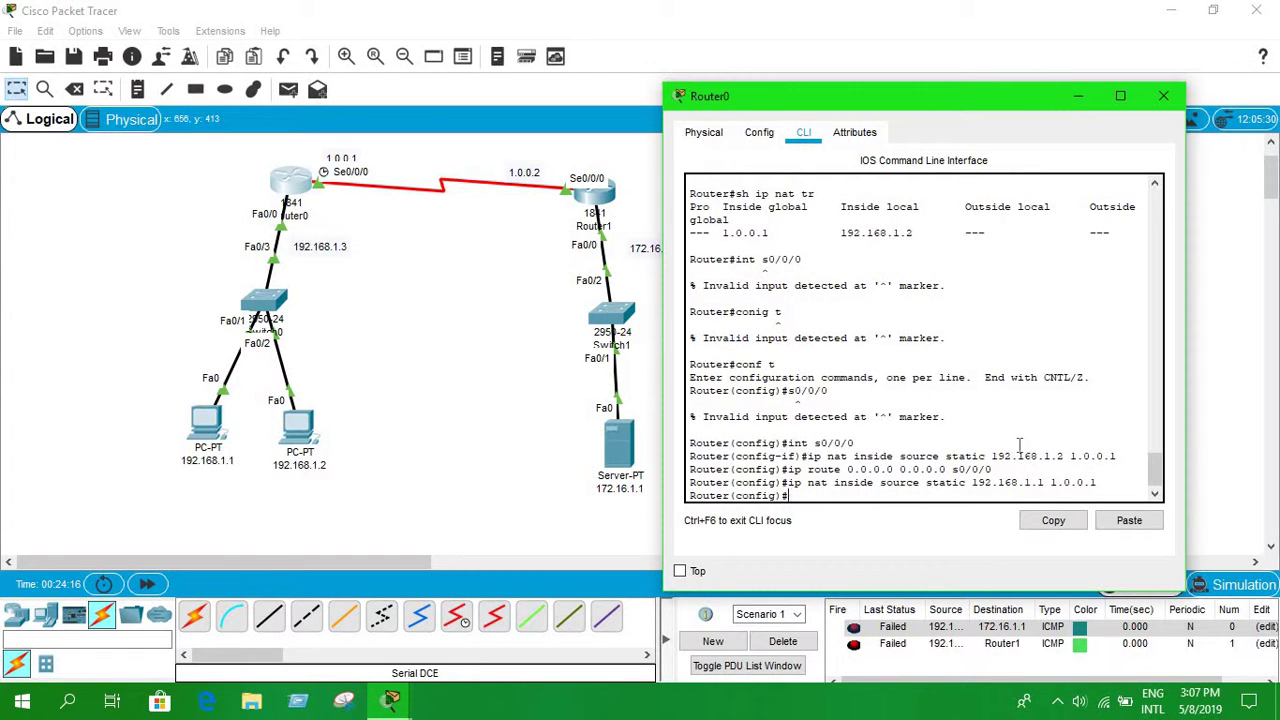
Repeat the default route command ip route 0.0.0.0 0.0.0.0 s0/0/0 on Router0.
key("Up")
key("Up")
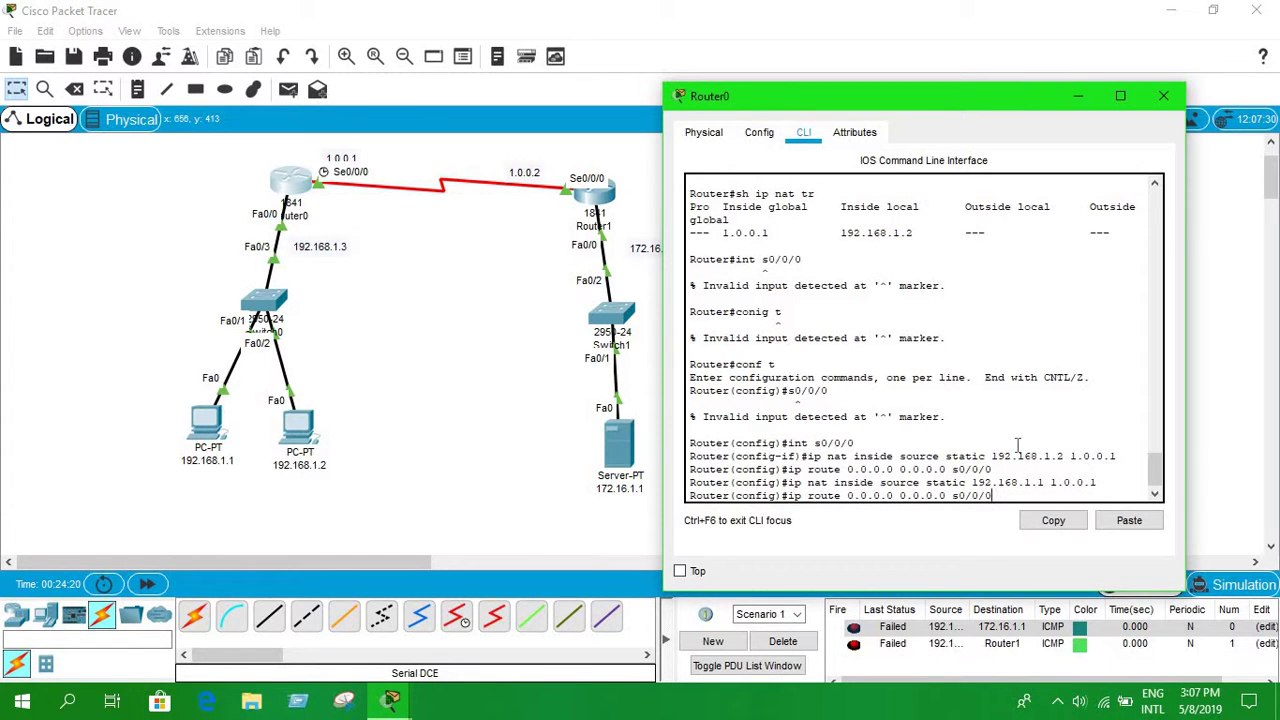
key("Return")
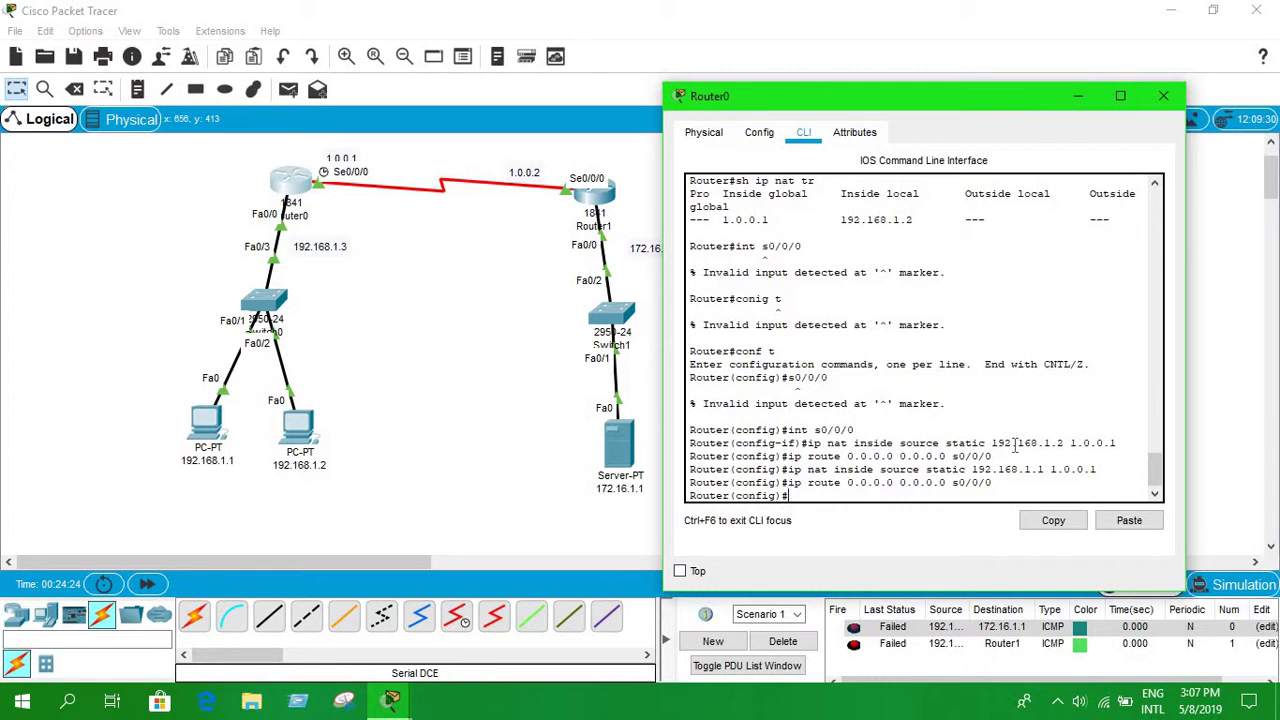
Exit to privileged mode, display the NAT translations with sh ip nat tr, and highlight the inside global address.
type("exit")
key("Return")
key("Return")
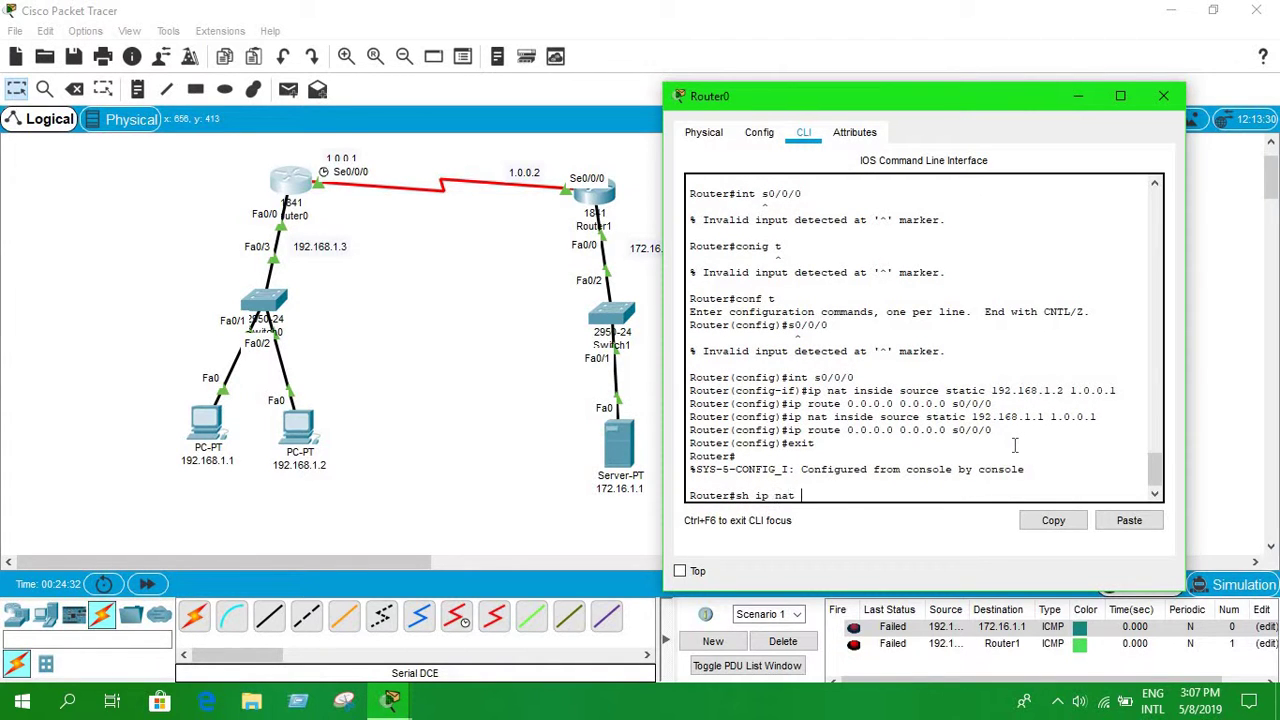
key("Return")
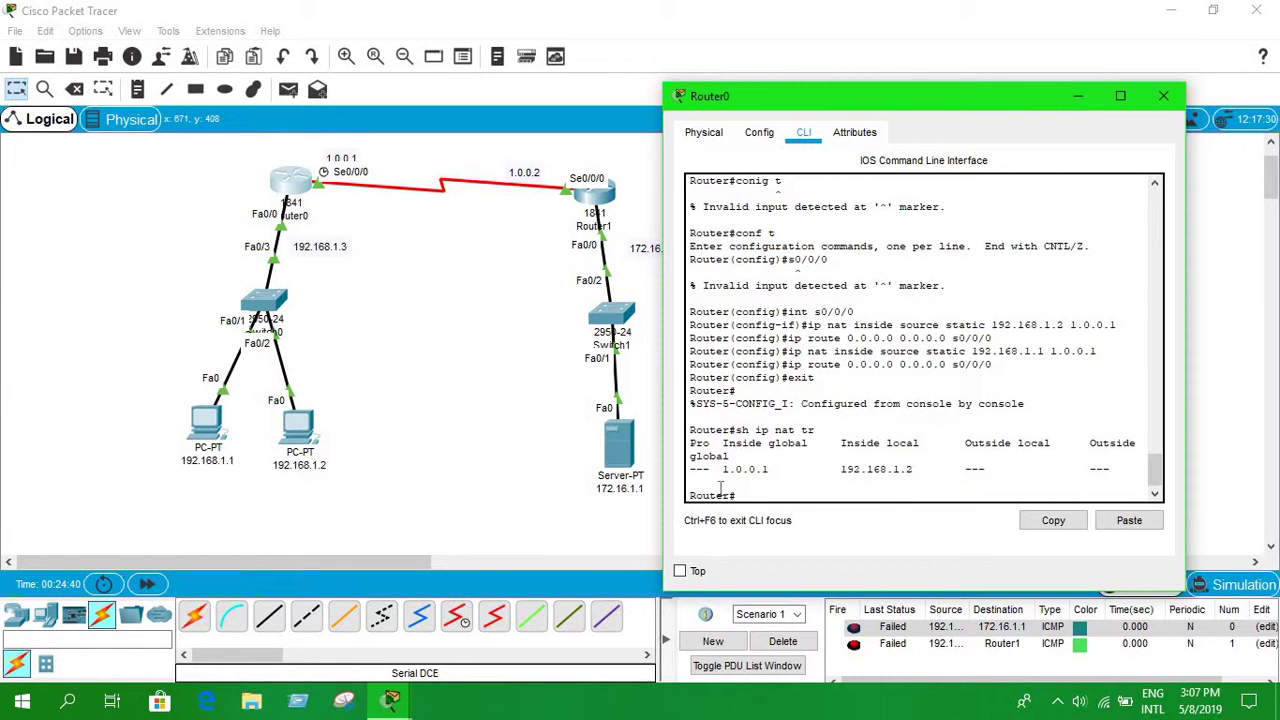
left_click_drag(770, 462, 716, 468)
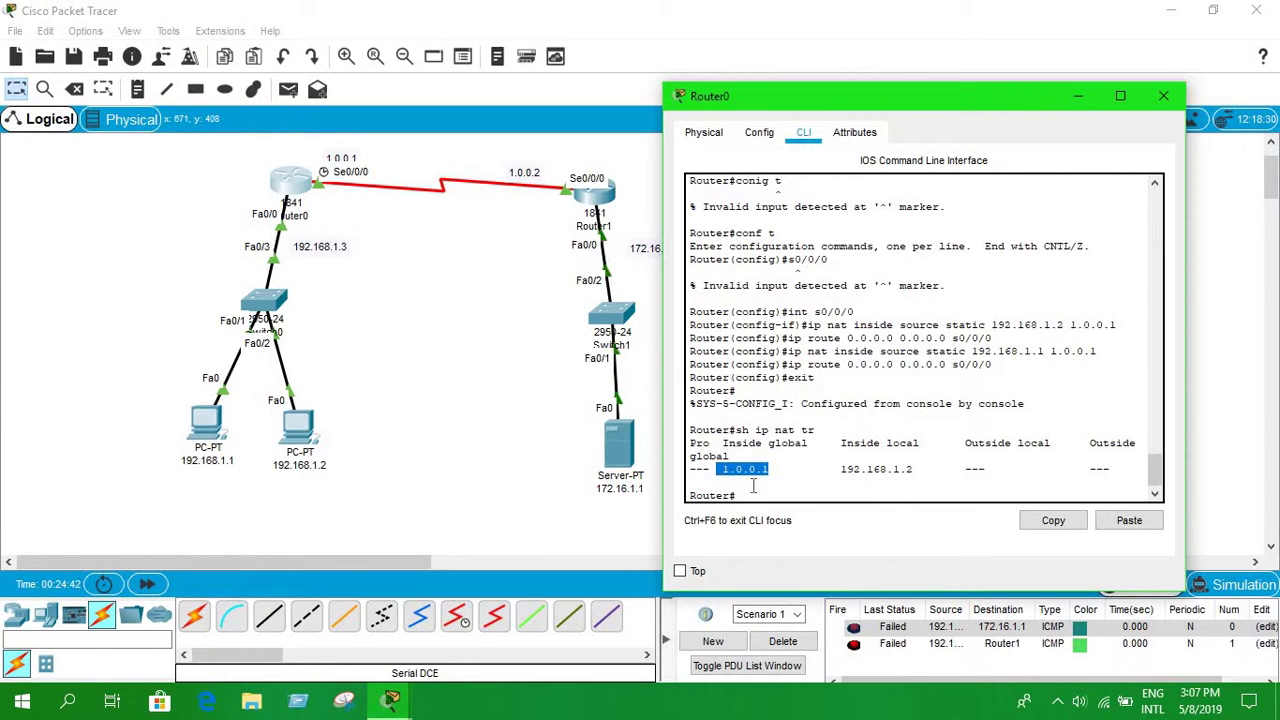
Minimize the Router0 window and send a simple PDU from PC 192.168.1.2 to Router1.
left_click(1077, 95)
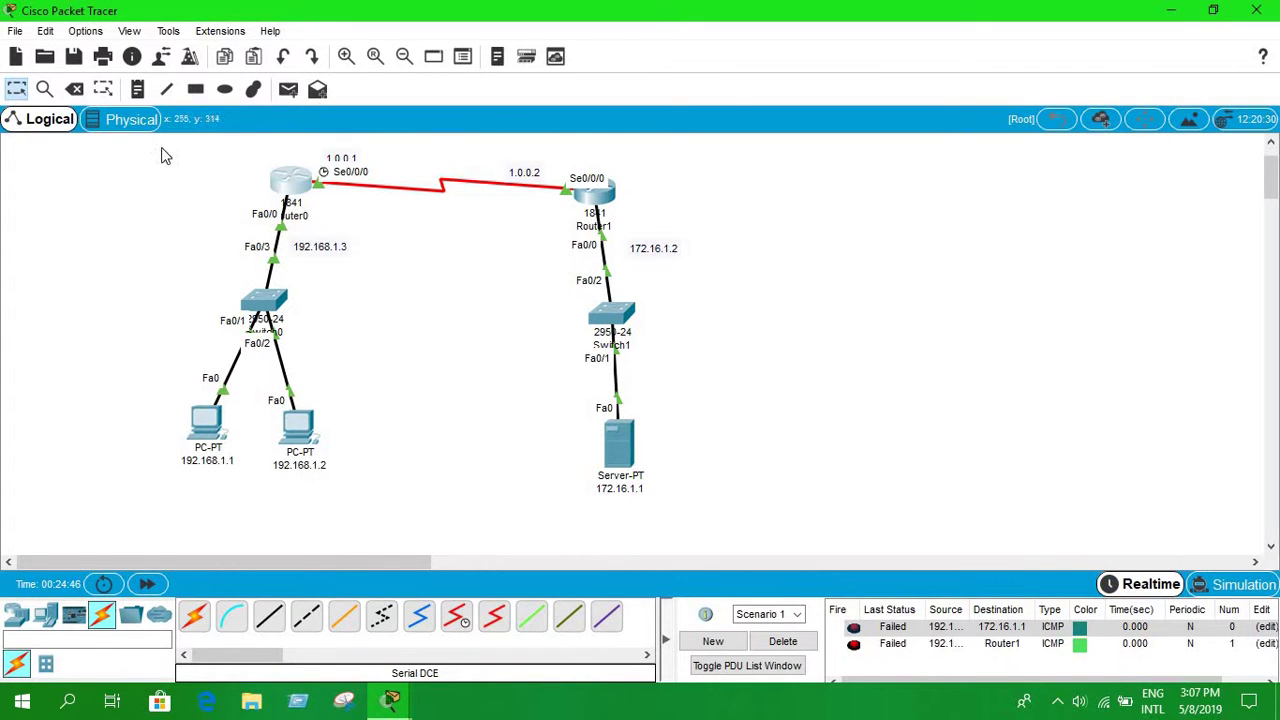
left_click(288, 89)
left_click(296, 428)
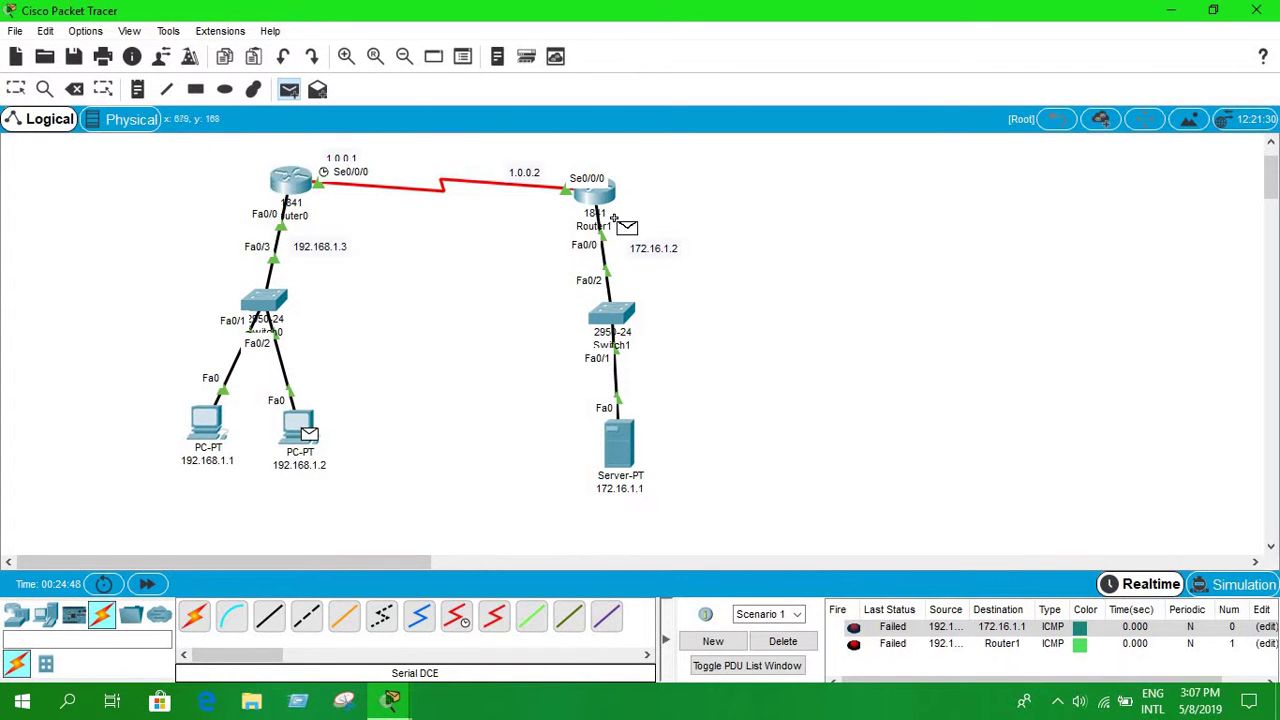
left_click(597, 200)
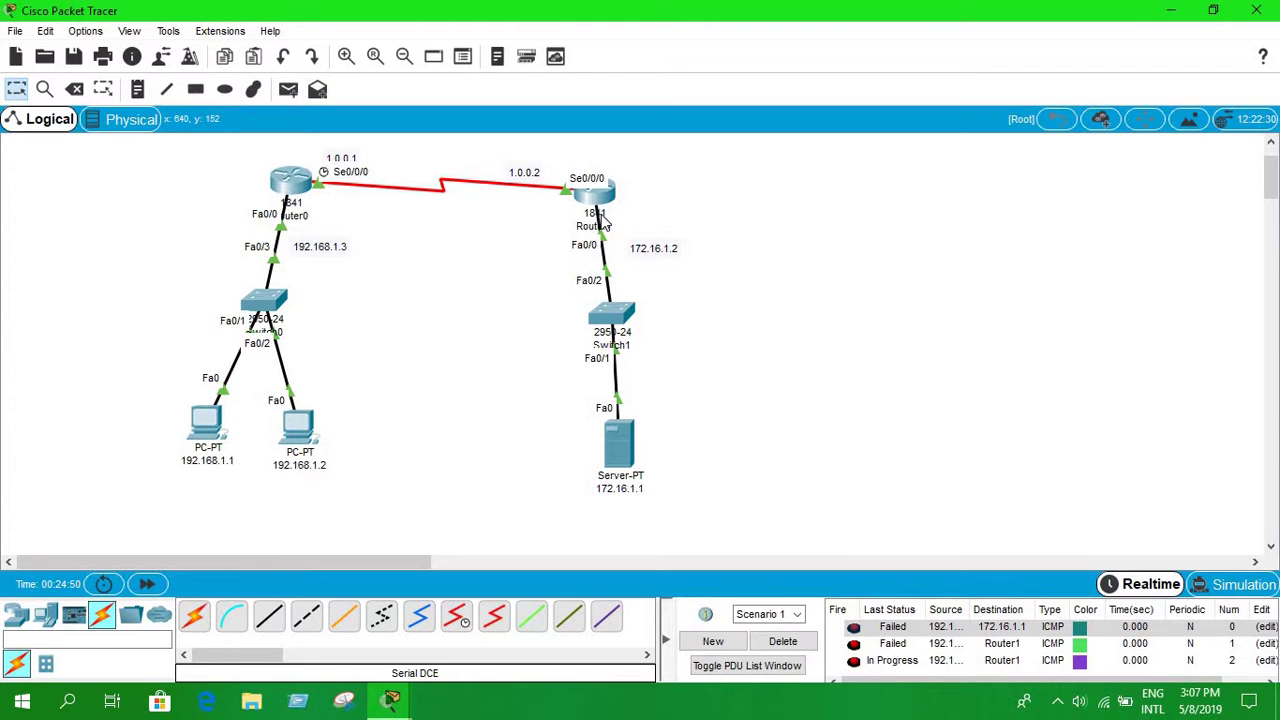
Send a simple PDU from PC 192.168.1.2 to Router0 and check its status in the PDU list.
left_click(288, 89)
left_click(300, 430)
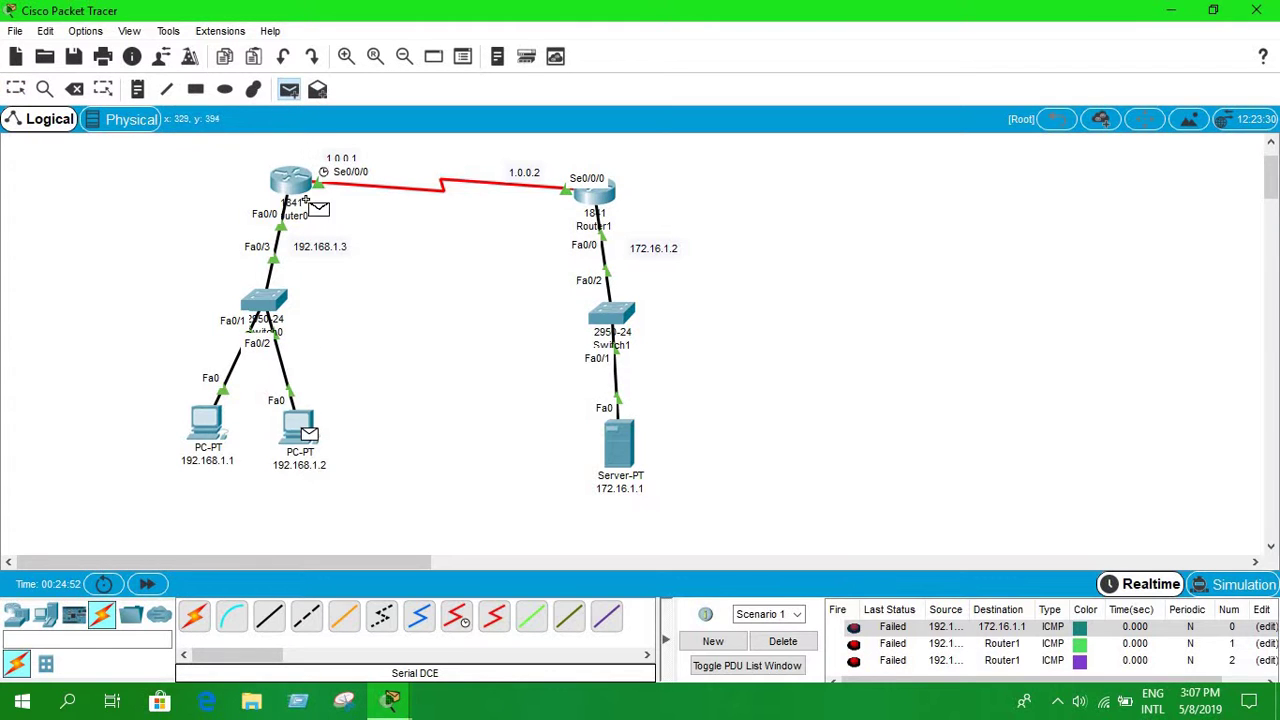
left_click(296, 186)
scroll(954, 650, "down", 1)
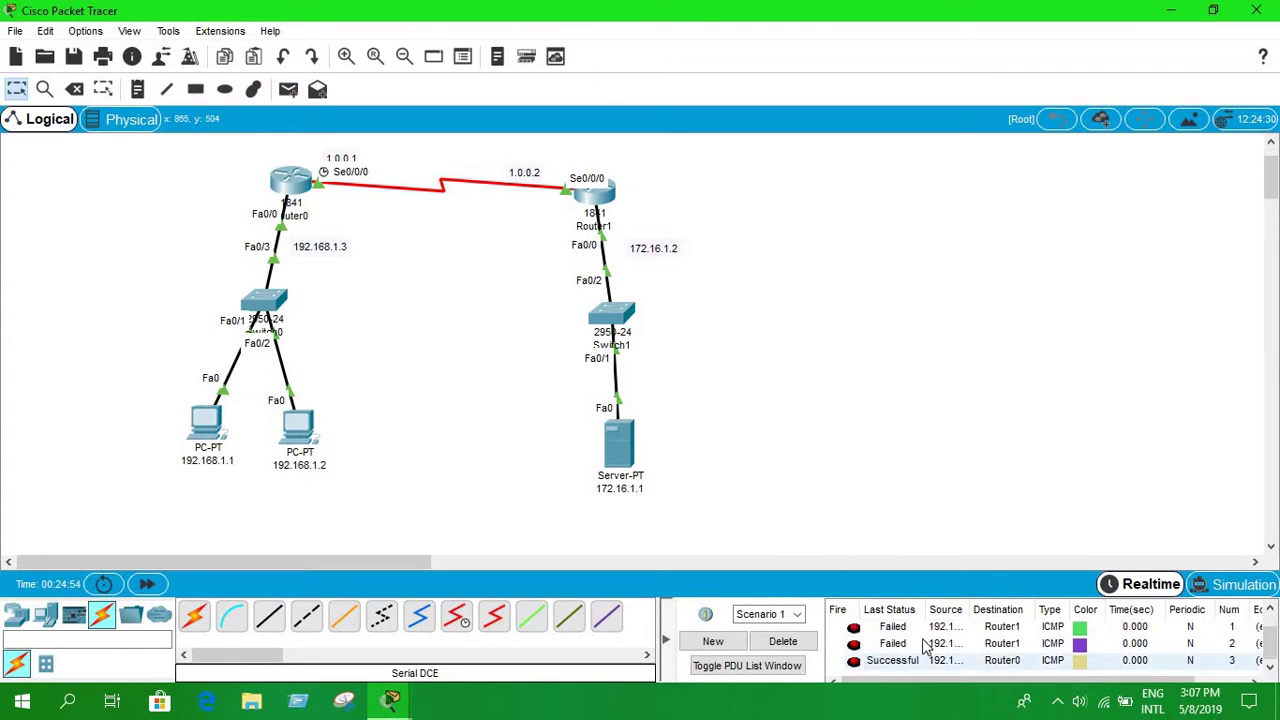
Create a new PDU scenario and send a simple PDU from PC 192.168.1.2 to Router1 in it.
left_click(736, 645)
left_click(288, 89)
left_click(300, 430)
left_click(595, 193)
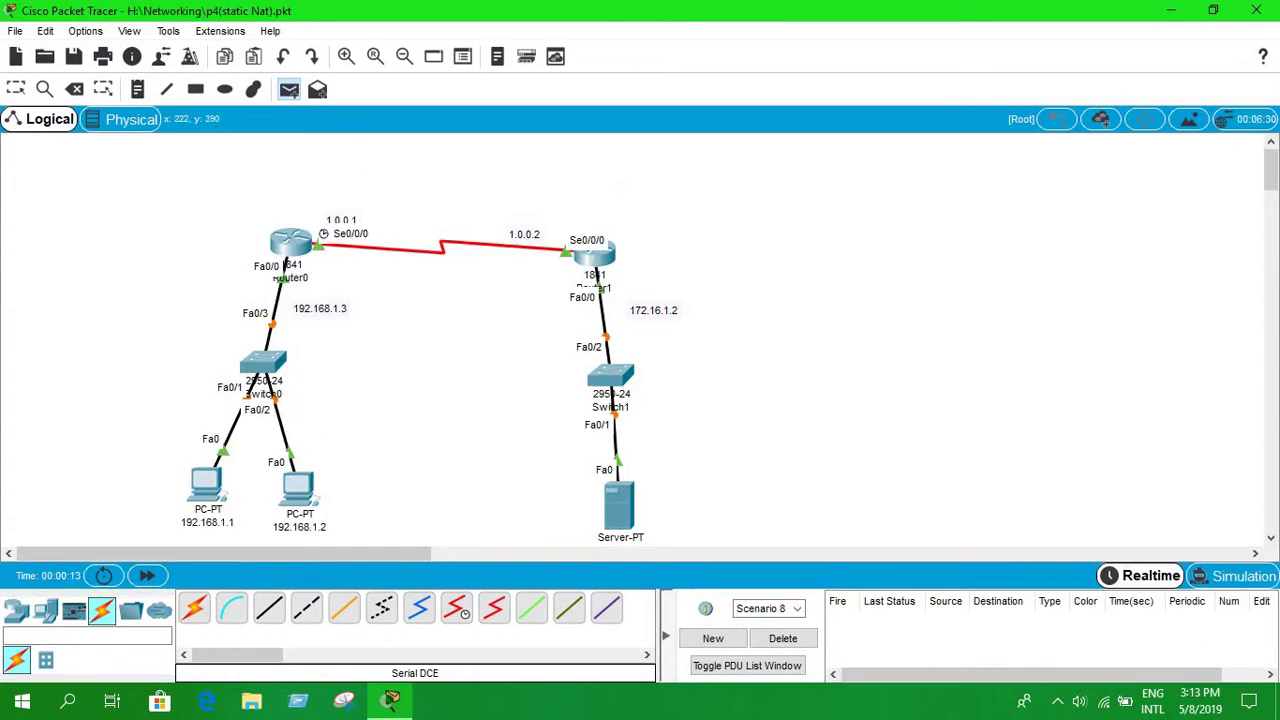
Send simple PDUs to server 172.16.1.1 from PC 192.168.1.1 and from PC 192.168.1.2.
left_click(212, 505)
left_click(630, 512)
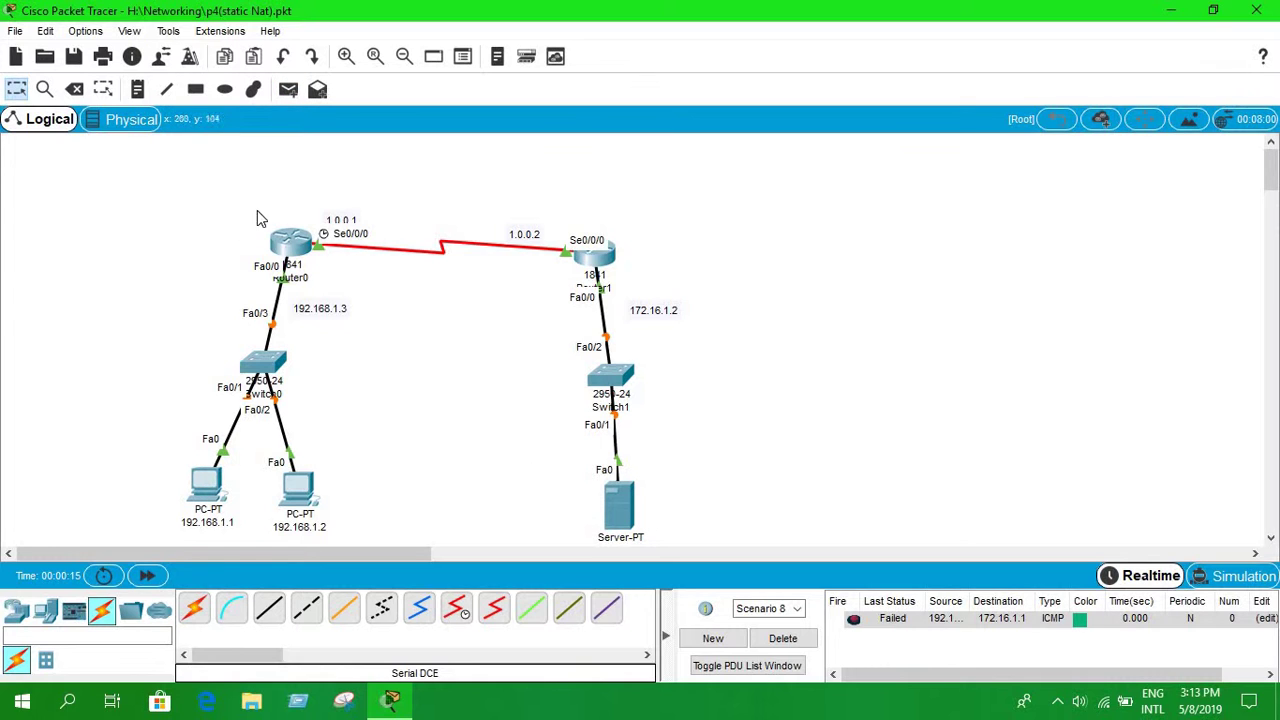
left_click(288, 90)
left_click(303, 493)
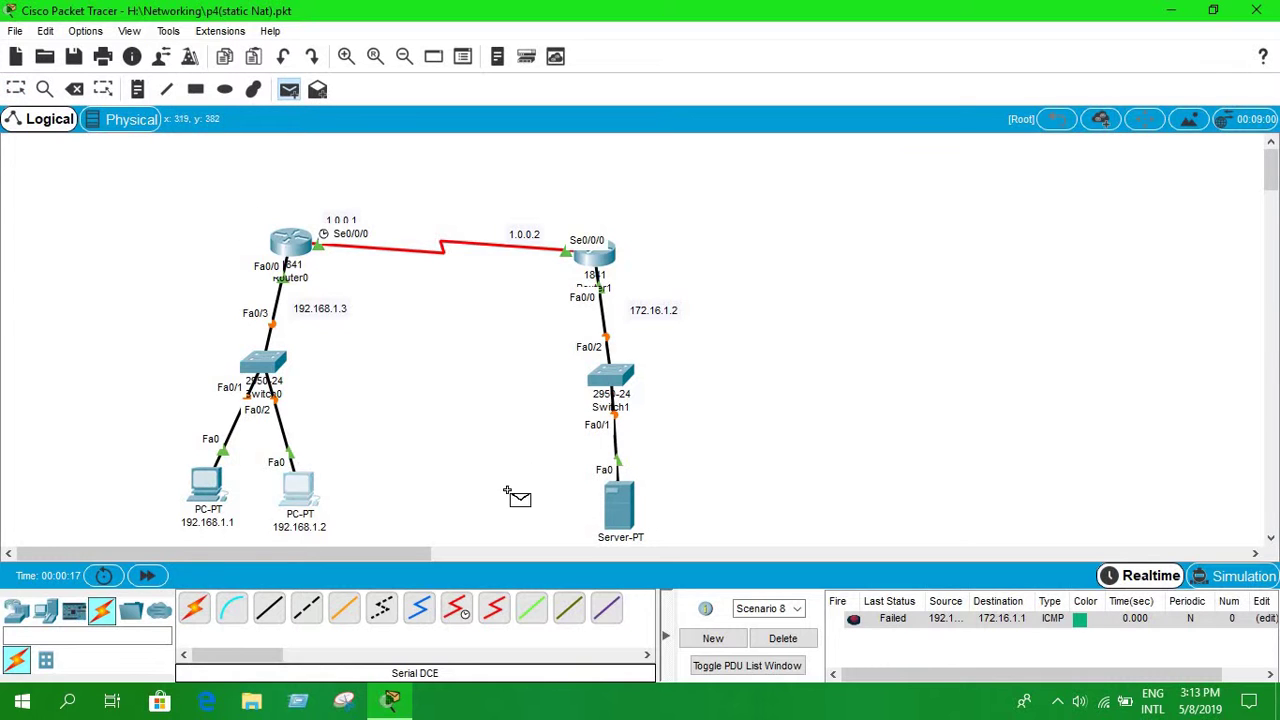
left_click(612, 510)
Repeat the simple PDU test from PC 192.168.1.2 to server 172.16.1.1.
scroll(537, 449, "down", 2)
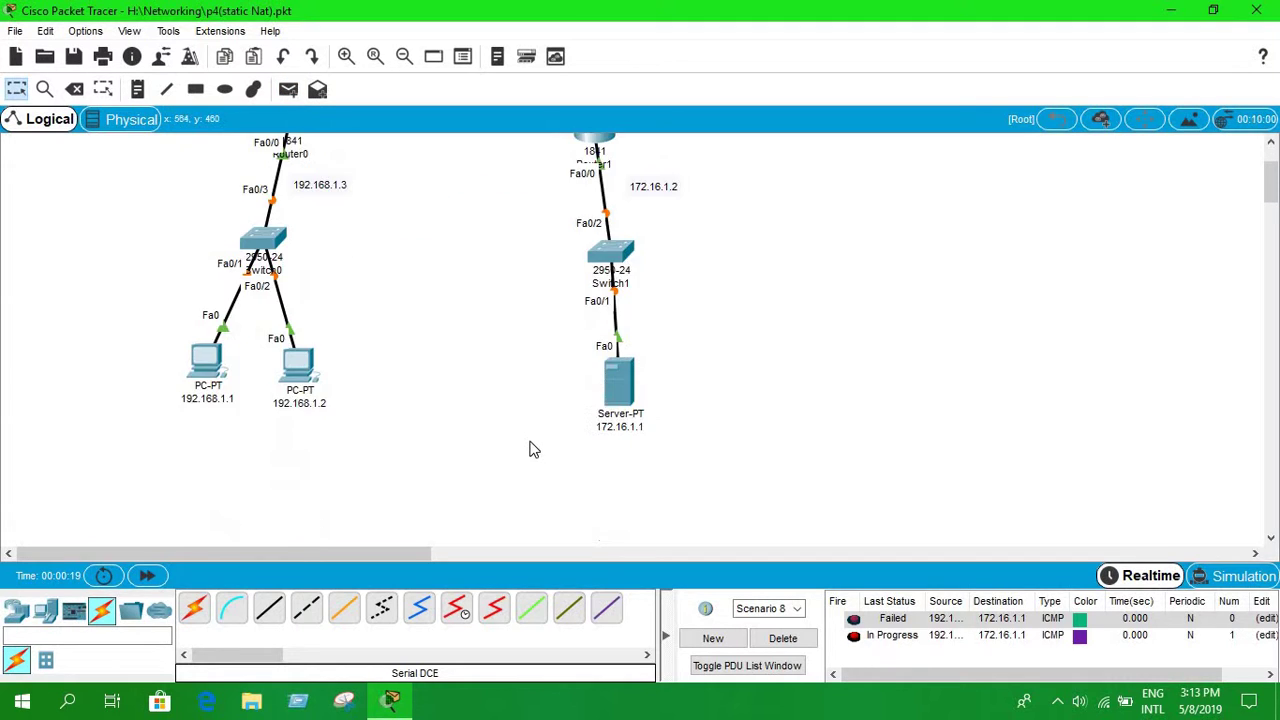
scroll(529, 449, "up", 1)
left_click(288, 90)
left_click(298, 428)
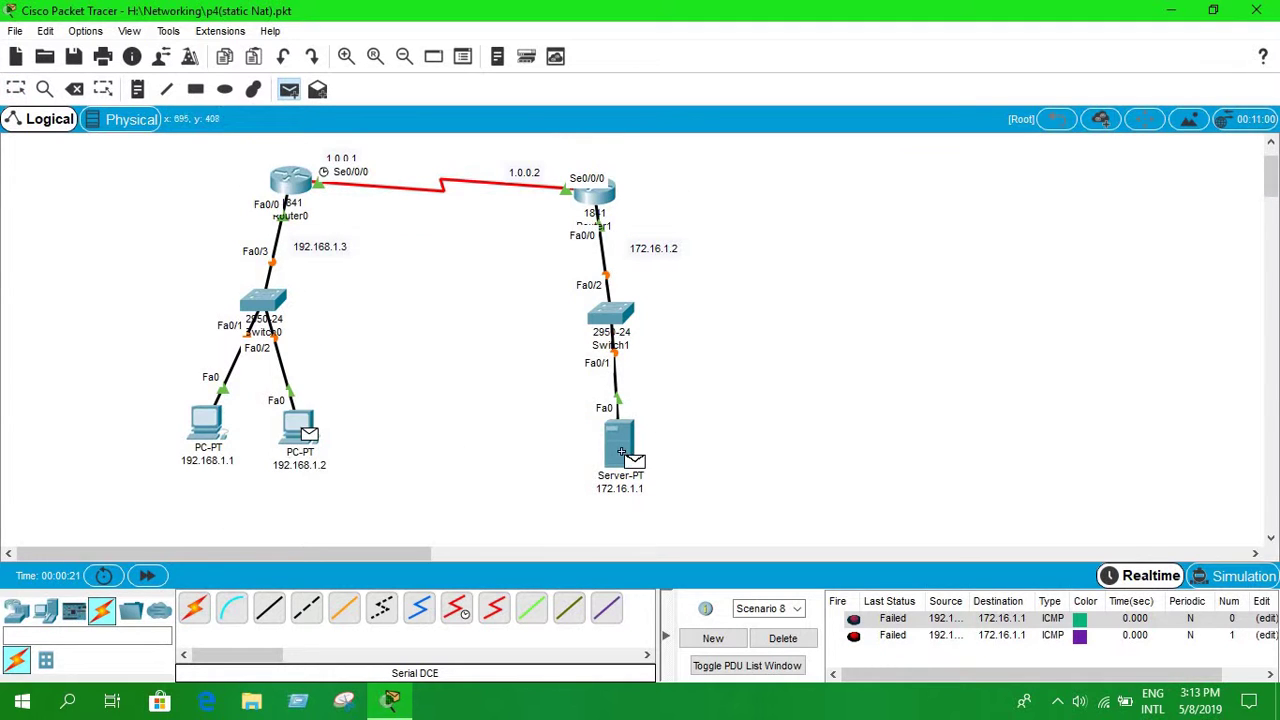
left_click(618, 445)
Send one simple PDU from PC 192.168.1.2 to Router0 and another from Router0 to Router1.
left_click(288, 90)
left_click(298, 428)
left_click(280, 190)
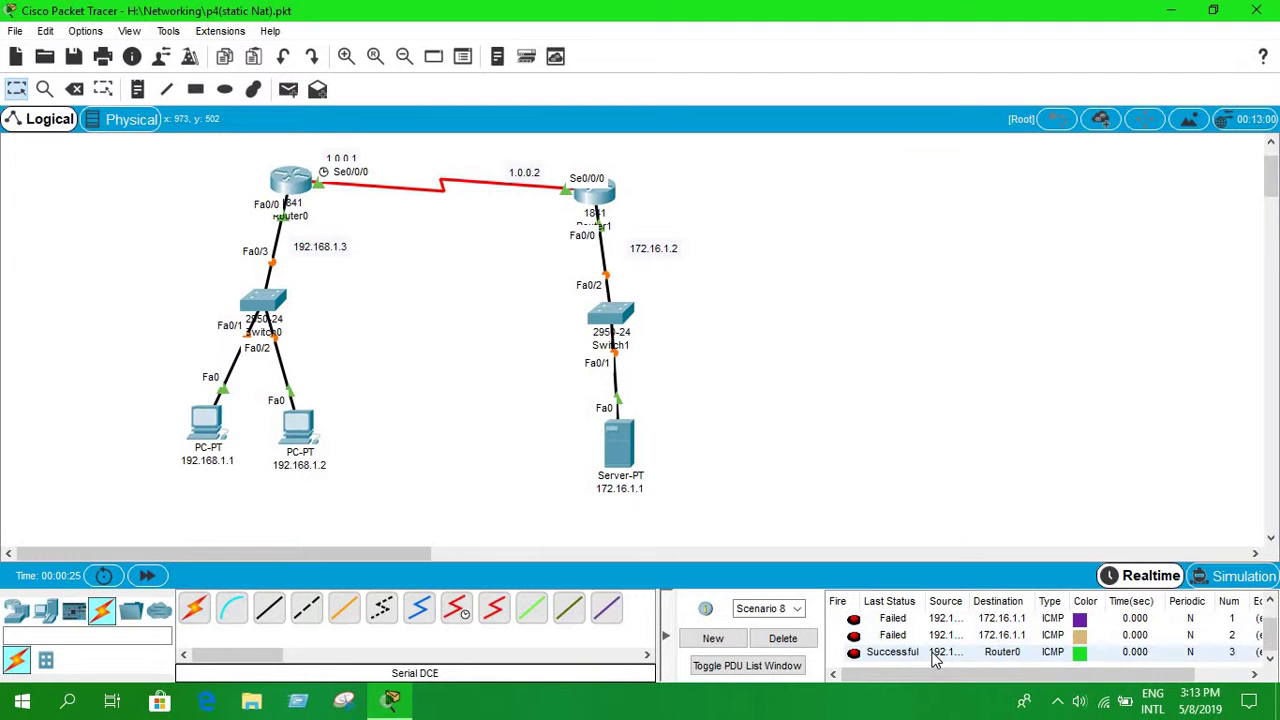
left_click(288, 90)
left_click(296, 190)
left_click(592, 195)
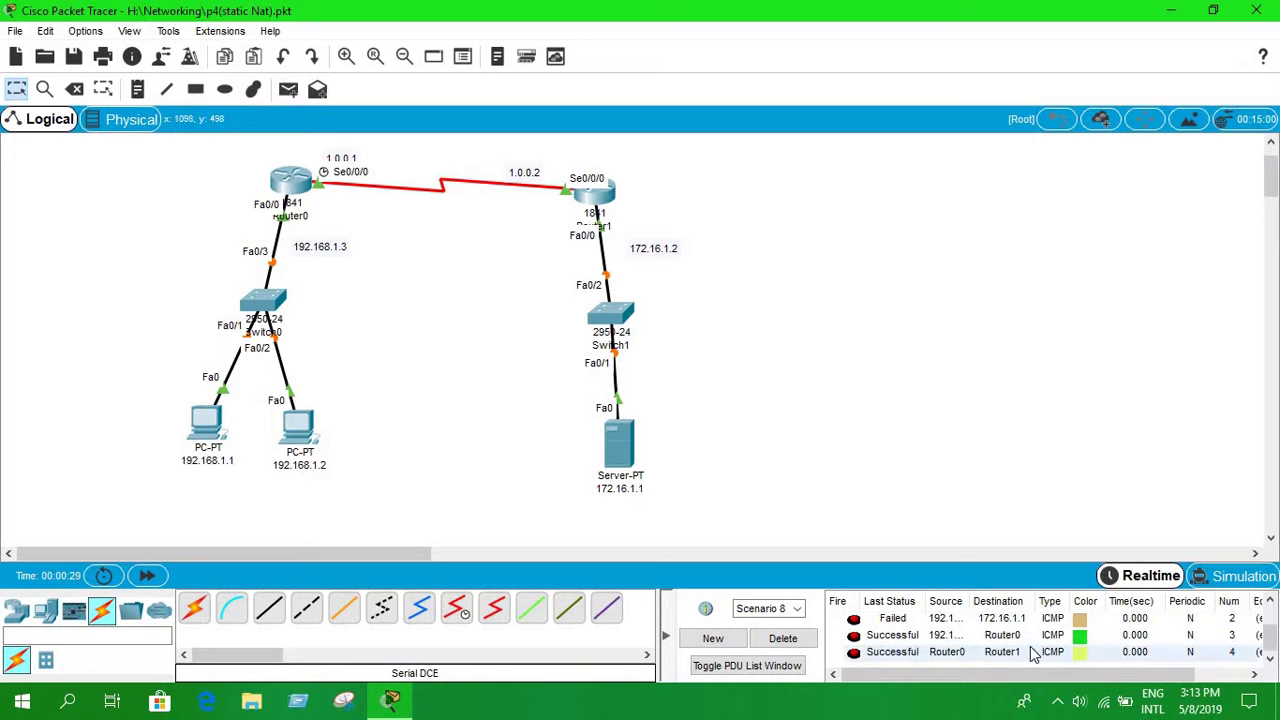
Start a new PDU scenario and send a simple PDU from PC 192.168.1.2 to Router0.
left_click(713, 638)
left_click(288, 90)
left_click(298, 428)
left_click(290, 182)
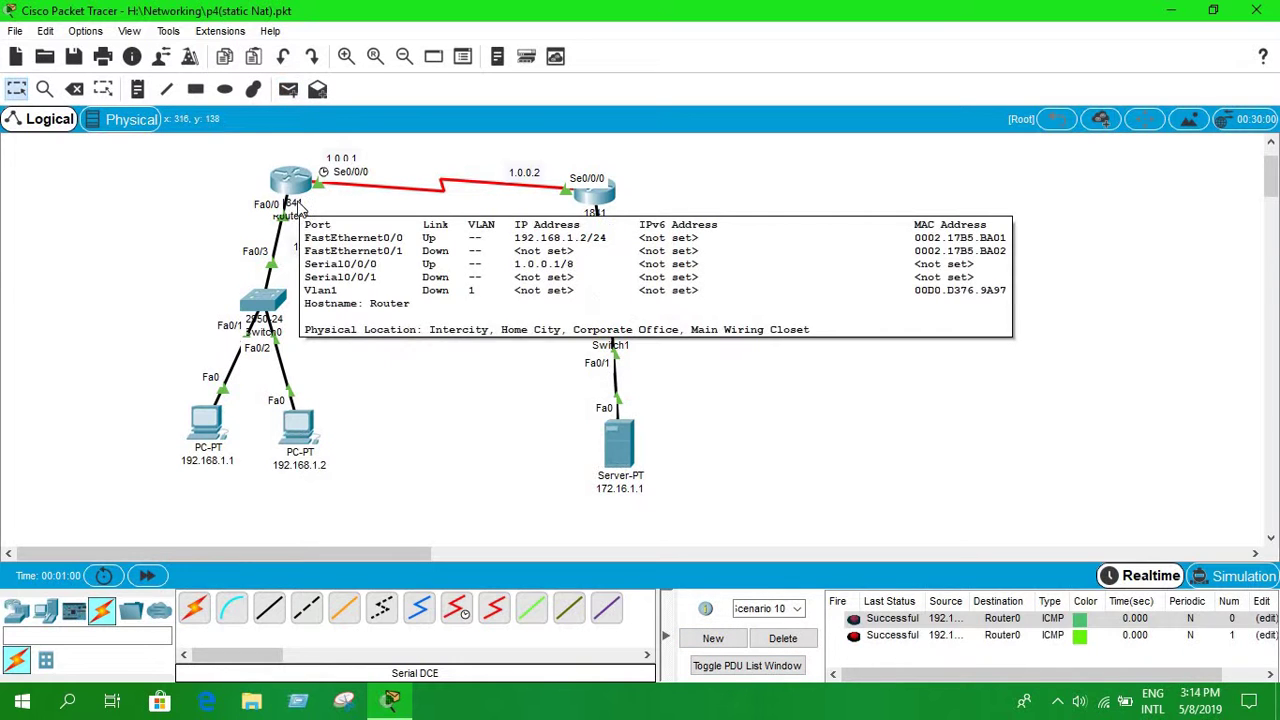